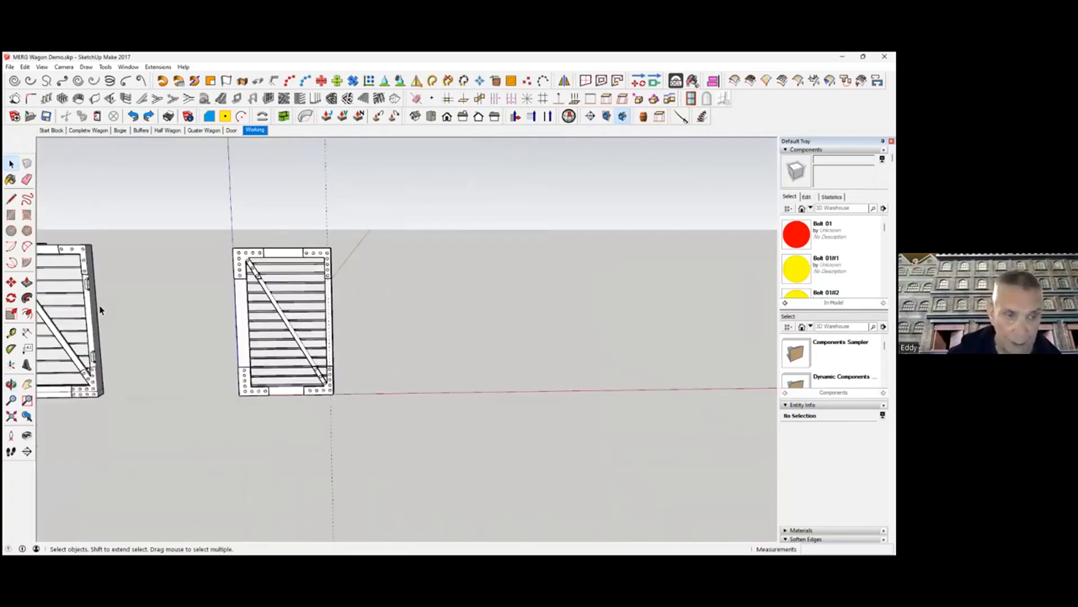
Draw a quarter-circle pie with a 0.5 m radius at the rear outer corner of the door frame's top face
scroll(87, 292, "up", 1)
middle_click_drag(348, 322, 285, 336)
scroll(348, 284, "up", 5)
middle_click_drag(353, 280, 420, 258)
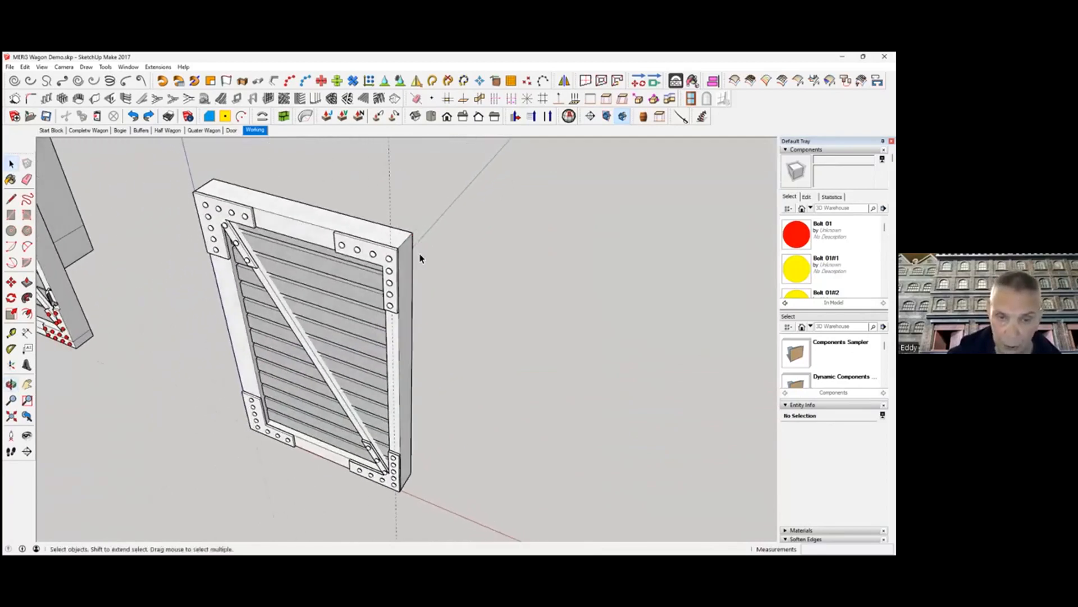
middle_click_drag(394, 333, 436, 276)
scroll(357, 289, "up", 6)
middle_click_drag(279, 277, 356, 265)
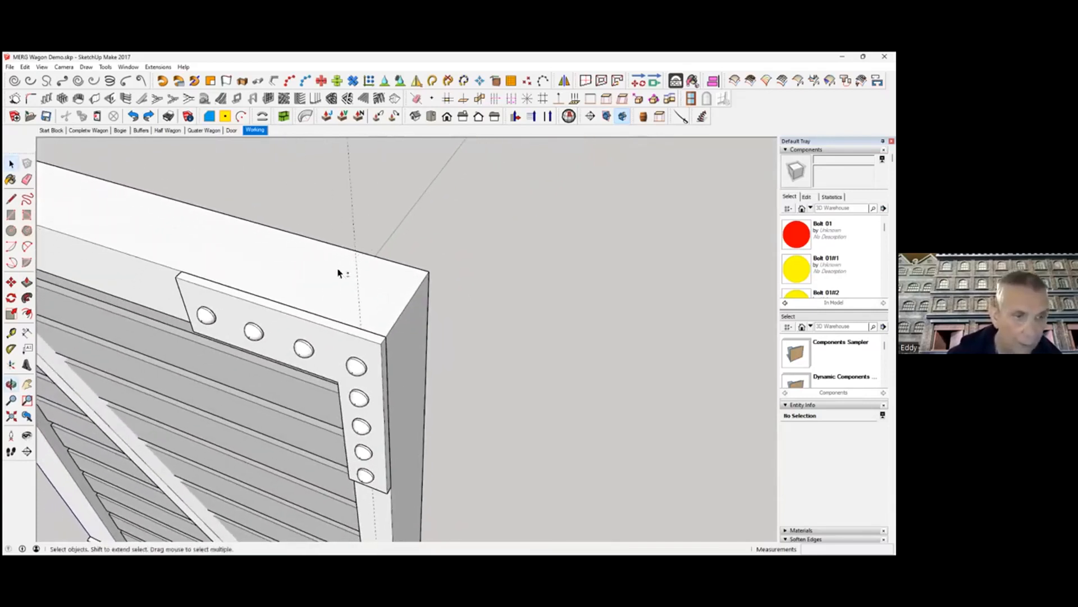
left_click(27, 262)
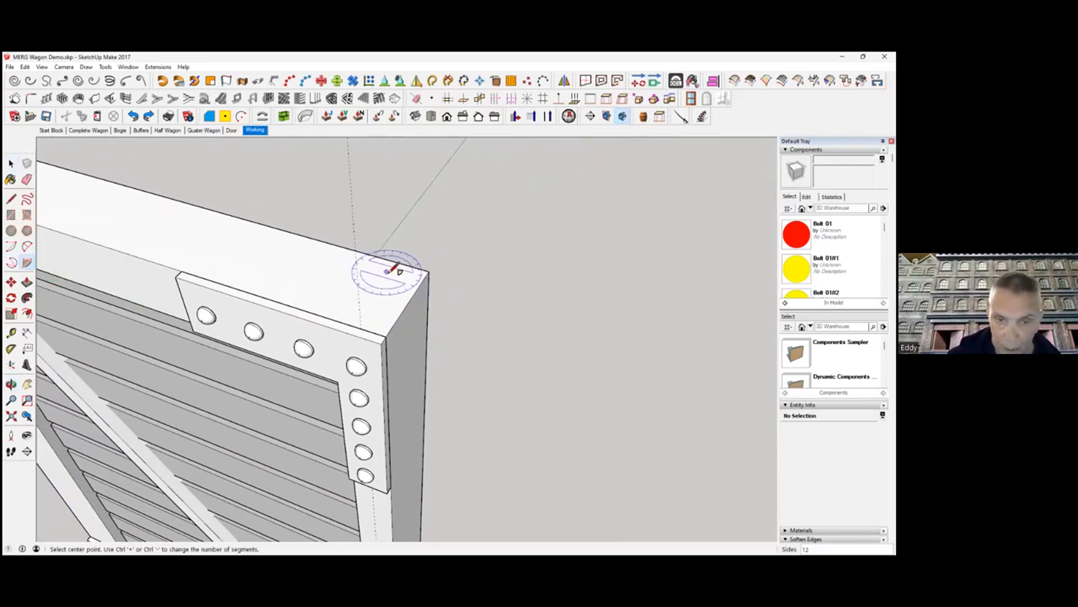
left_click(428, 272)
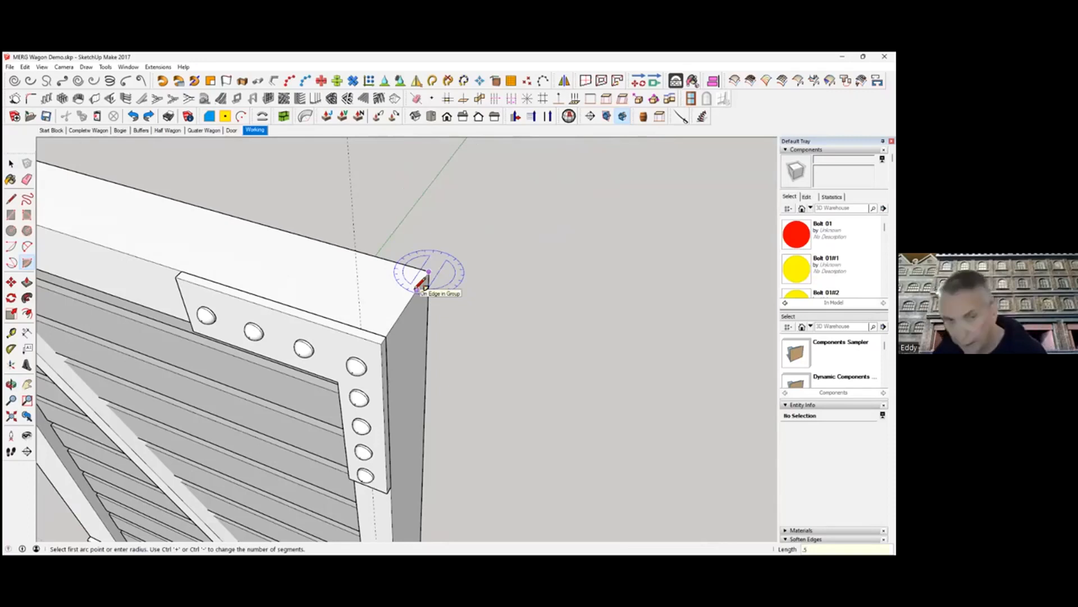
key("Return")
left_click(417, 267)
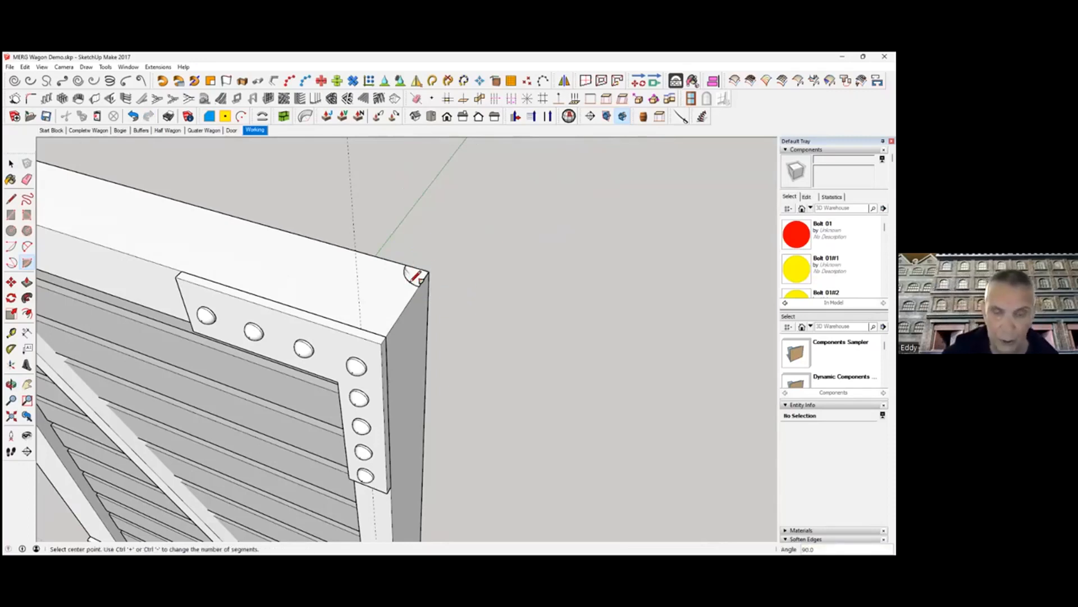
Reverse the quarter-circle face at the corner of the frame's top
middle_click_drag(435, 308, 433, 224)
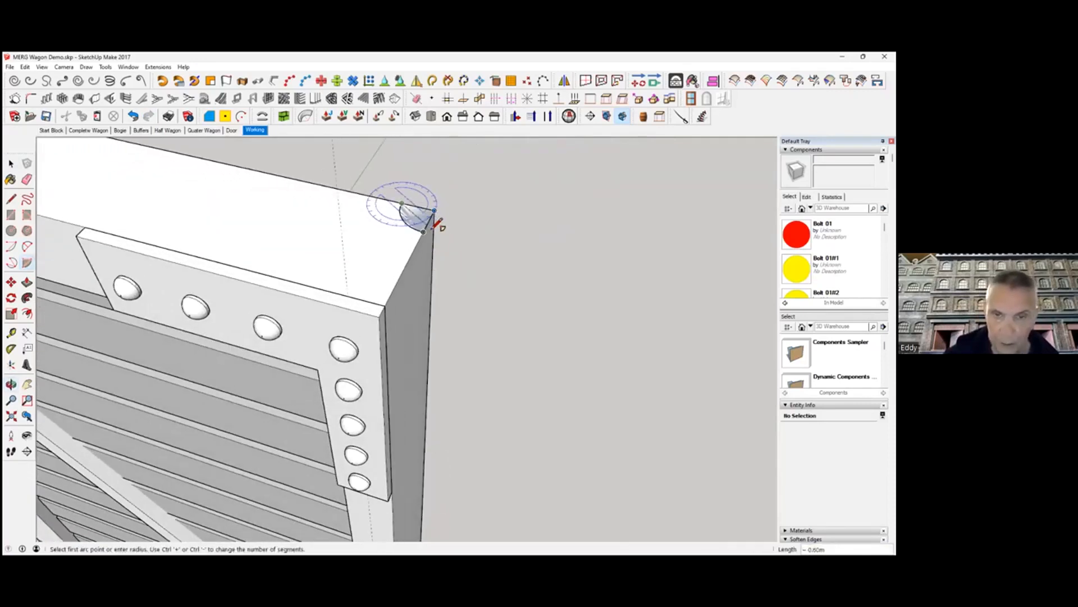
scroll(433, 224, "up", 2)
scroll(428, 217, "up", 3)
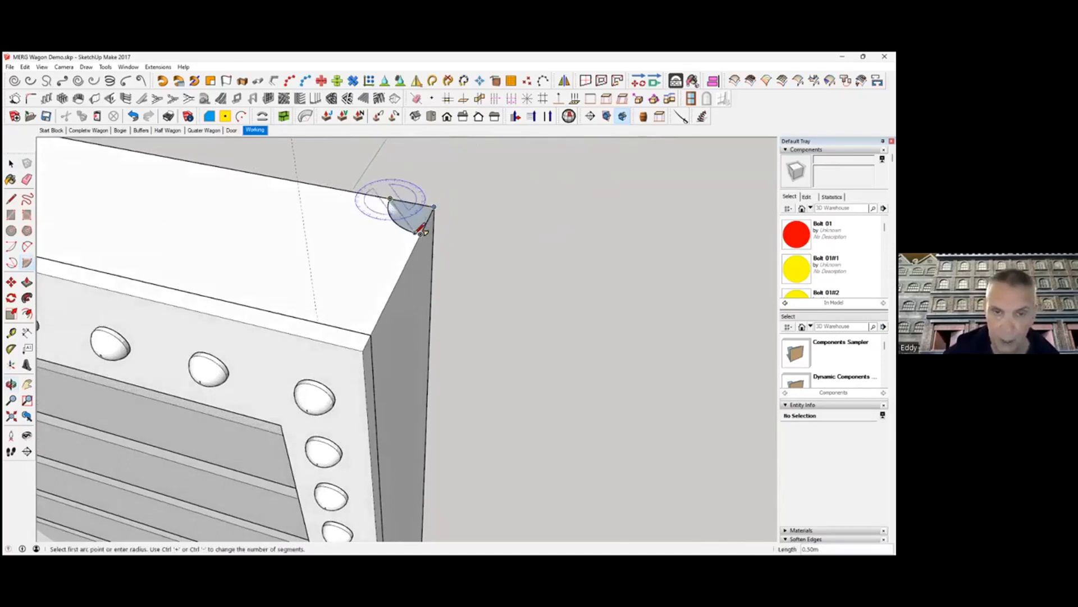
middle_click_drag(309, 444, 362, 257, "shift")
middle_click_drag(436, 261, 398, 449, "shift")
key("space")
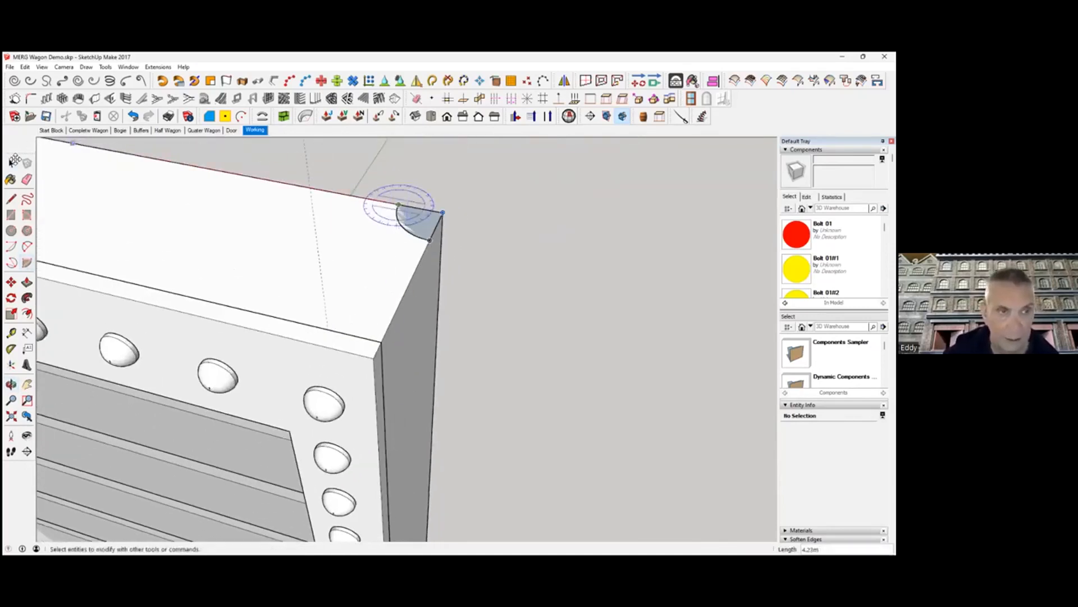
left_click(422, 228)
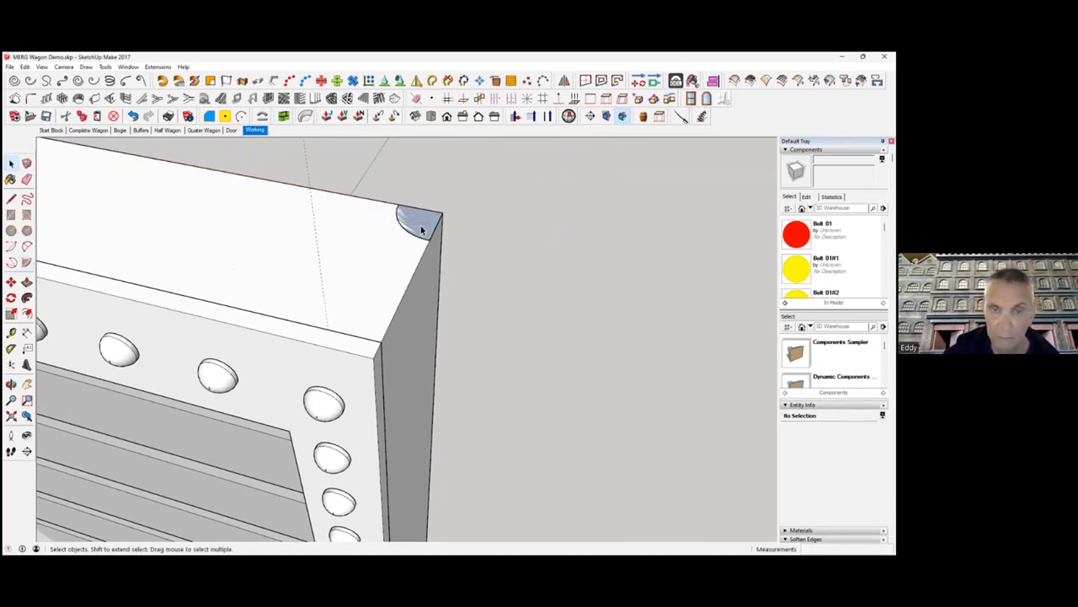
scroll(421, 228, "down", 1)
middle_click_drag(421, 228, 413, 343, "shift")
right_click(412, 344)
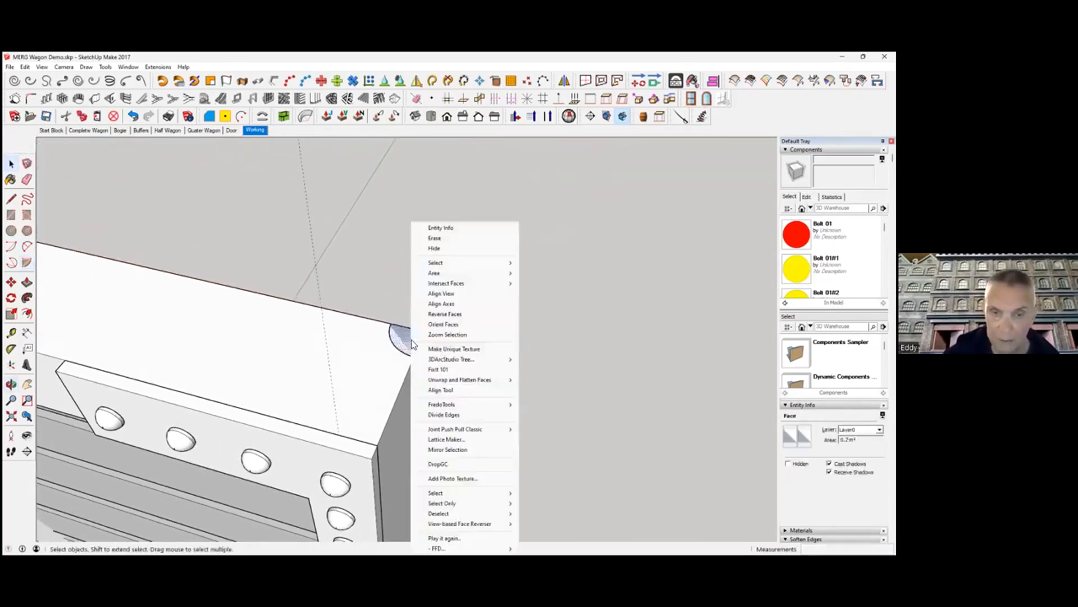
left_click(460, 315)
Push/Pull the quarter-circle face upward 2 m
left_click(27, 281)
left_click_drag(415, 340, 431, 266)
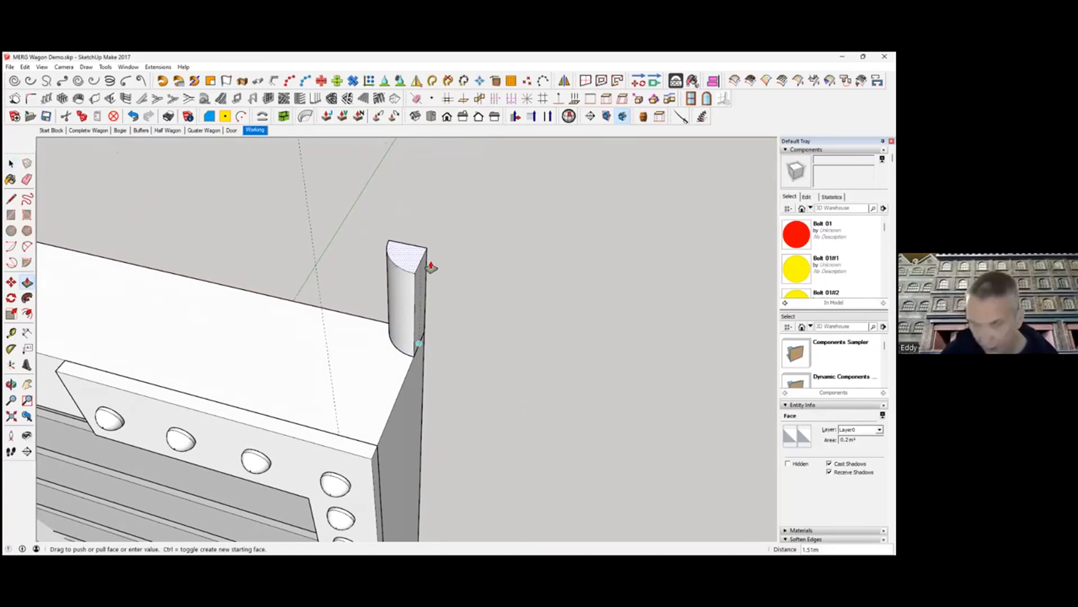
key("Return")
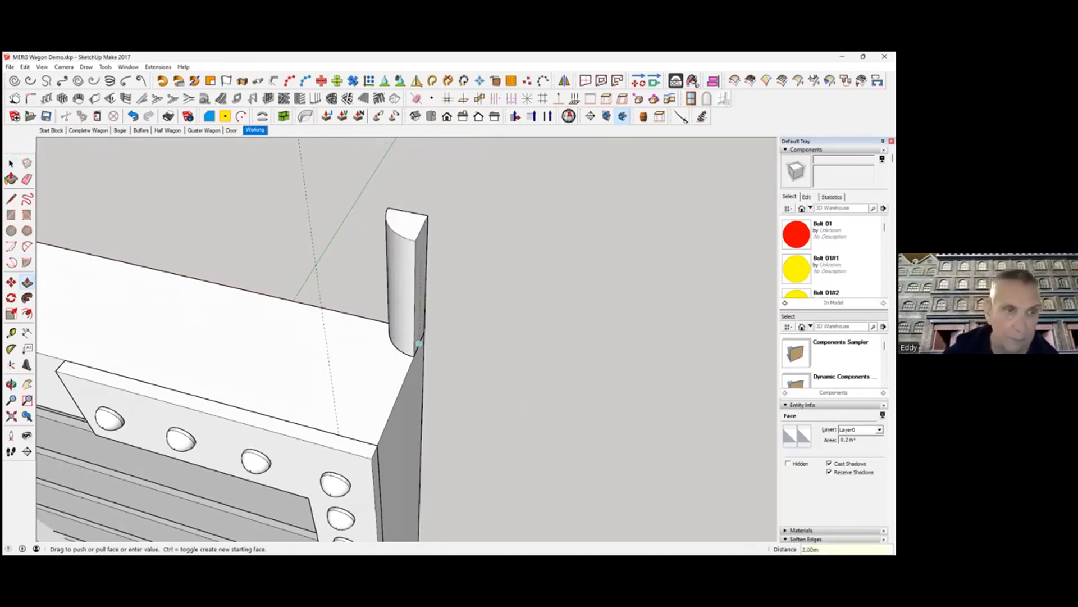
key("space")
Select the whole quarter-round post and make it a group
left_click(404, 324)
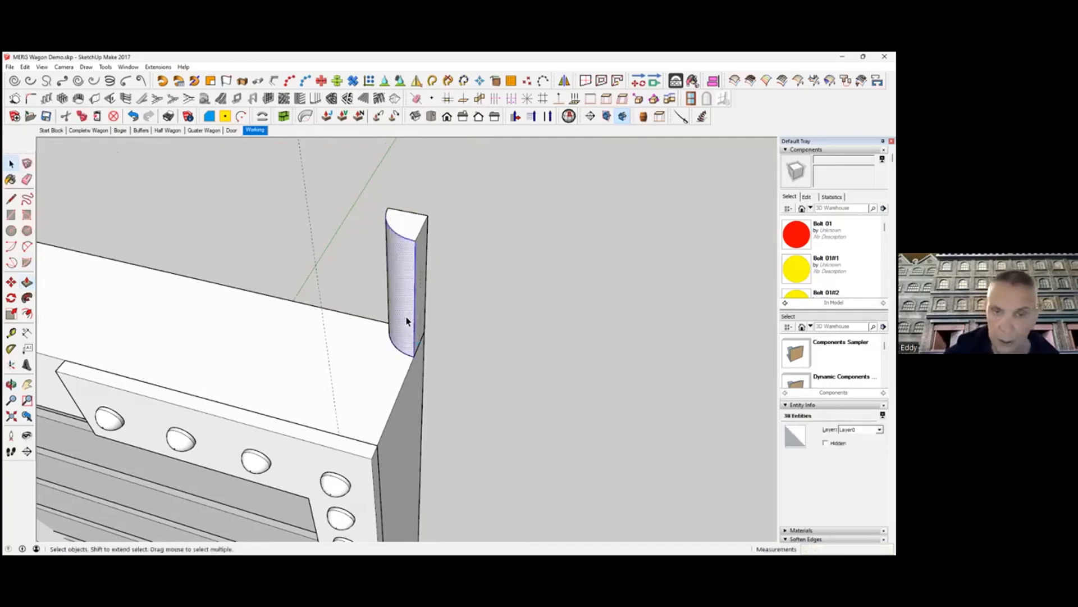
triple_click(406, 321)
right_click(406, 315)
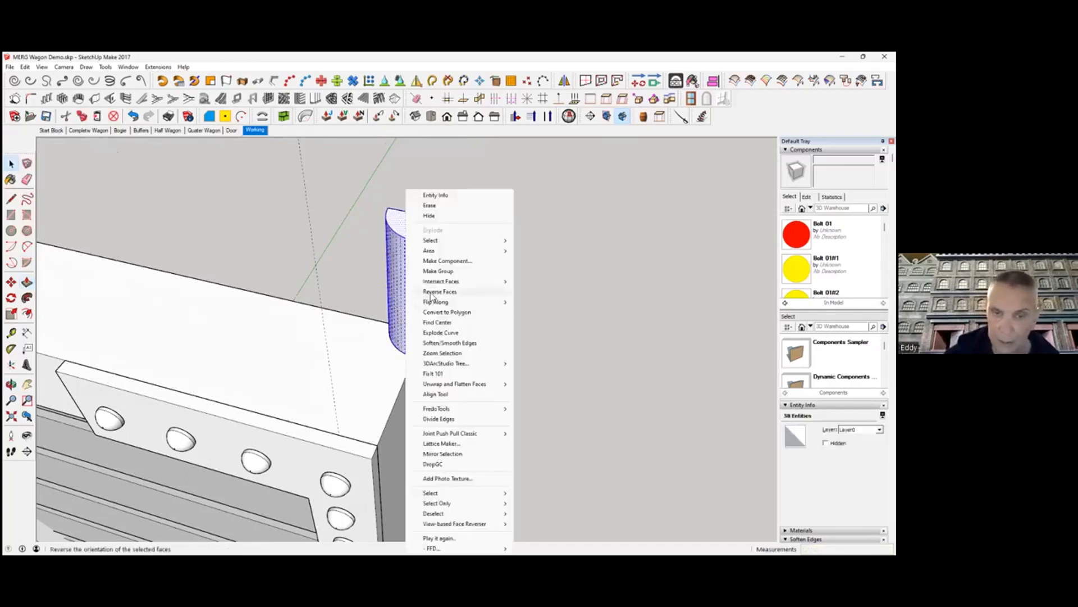
left_click(438, 270)
Move the quarter-round group onto the front of the door's side frame, along its outer edge just below the upper corner plate
middle_click_drag(454, 341, 382, 256)
key("m")
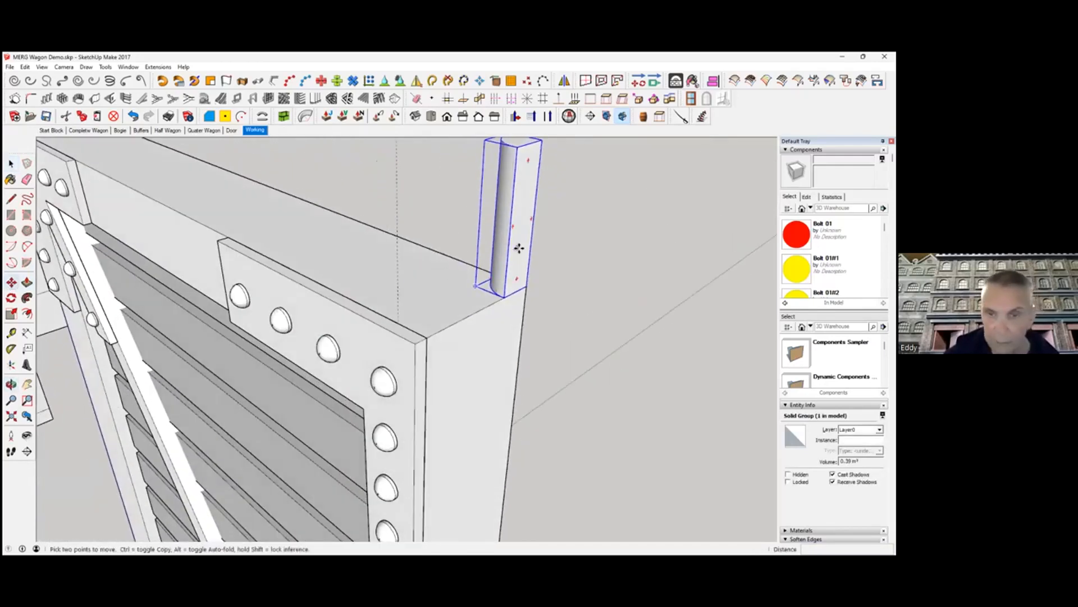
left_click(415, 351)
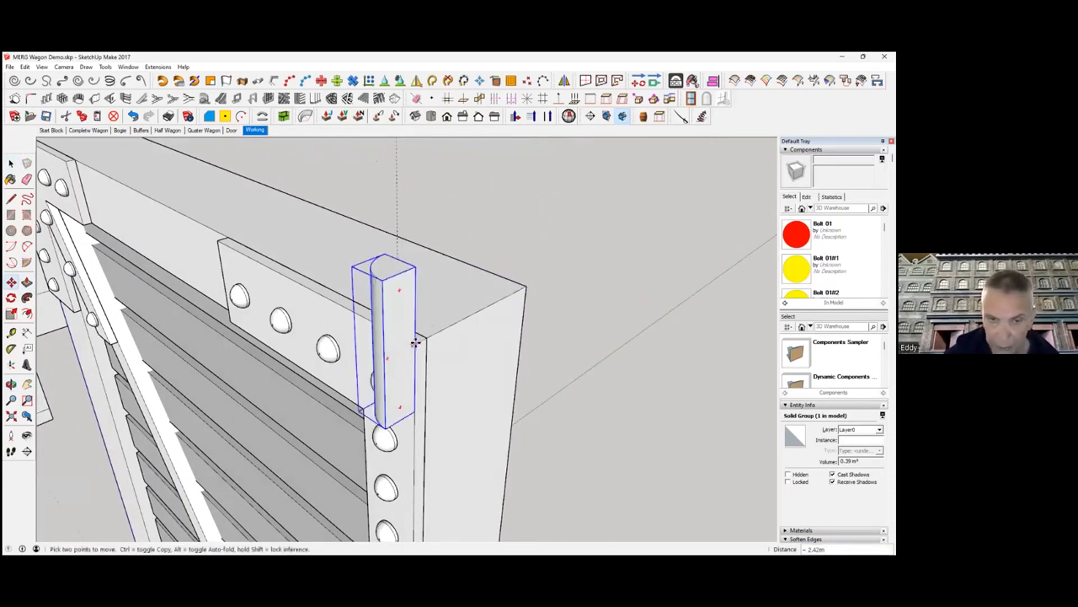
middle_click_drag(422, 448, 457, 127)
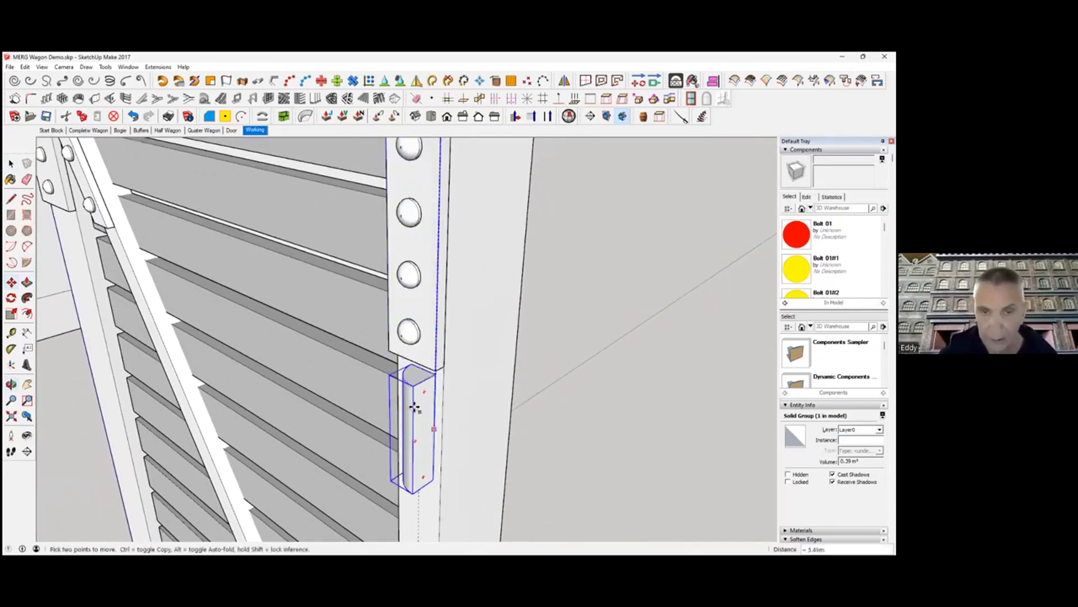
left_click(439, 459)
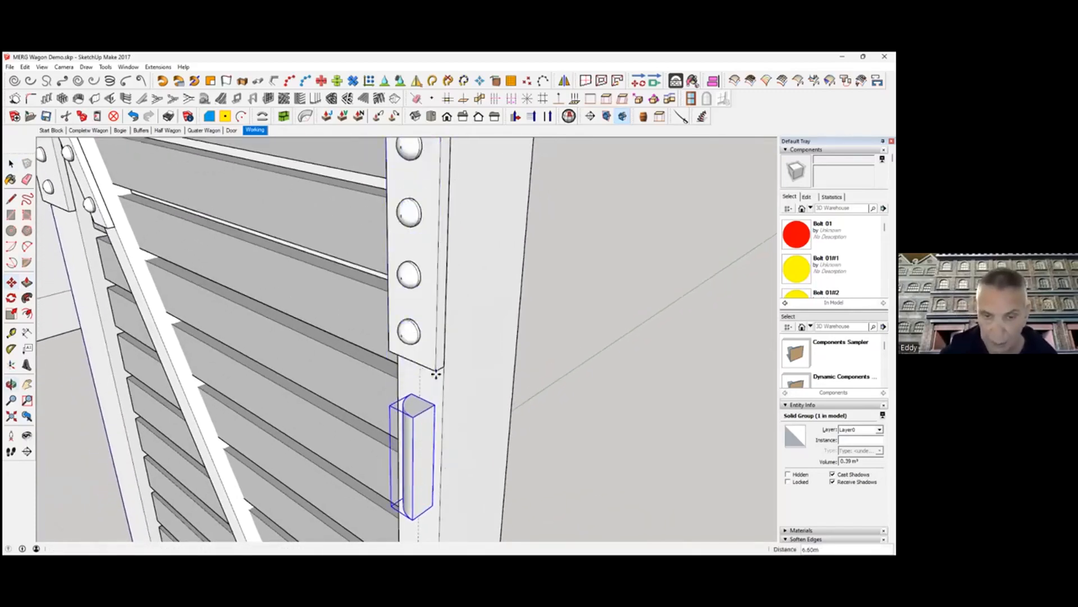
middle_click_drag(408, 315, 398, 343)
left_click(409, 368)
Open the quarter-round group for editing and draw a 0.25 m radius quarter-circle pie at the frame-side corner of its top face
middle_click_drag(423, 372, 513, 327)
scroll(372, 281, "up", 6)
scroll(374, 265, "up", 5)
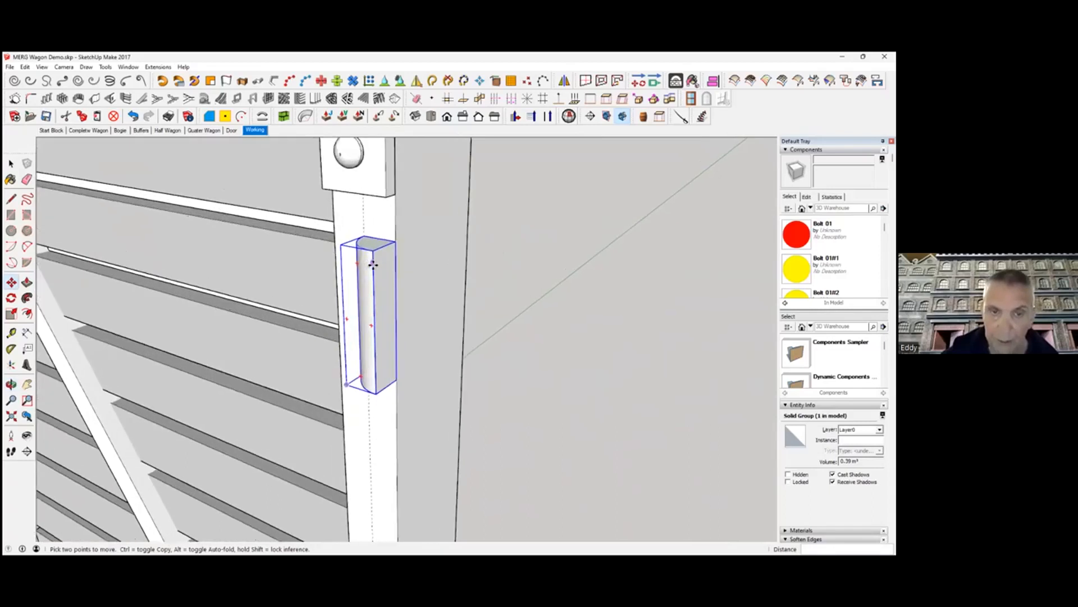
middle_click_drag(367, 263, 431, 317)
scroll(398, 270, "up", 3)
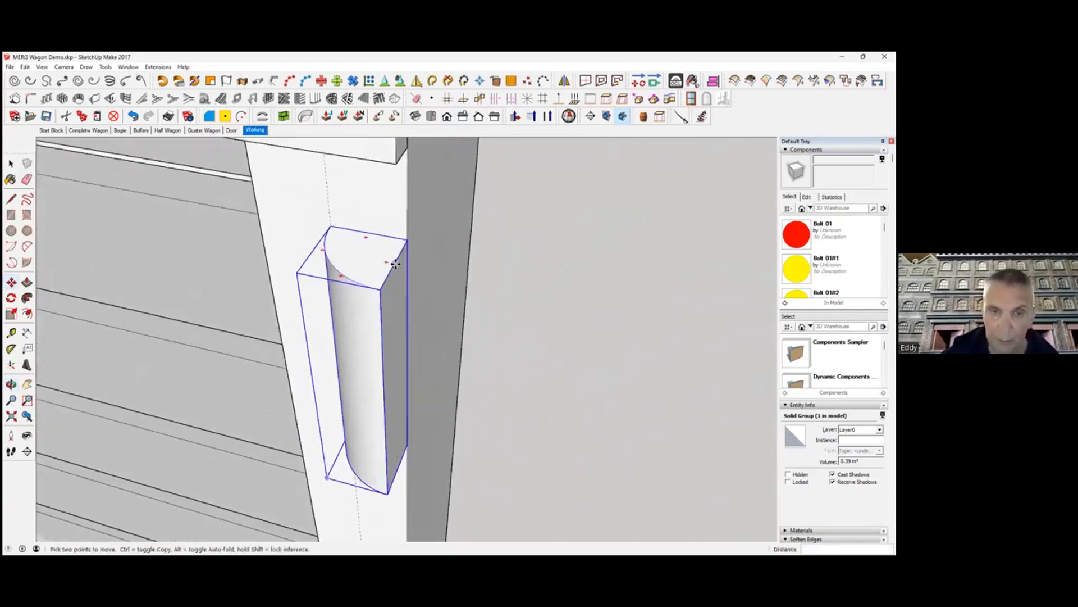
key("space")
double_click(363, 262)
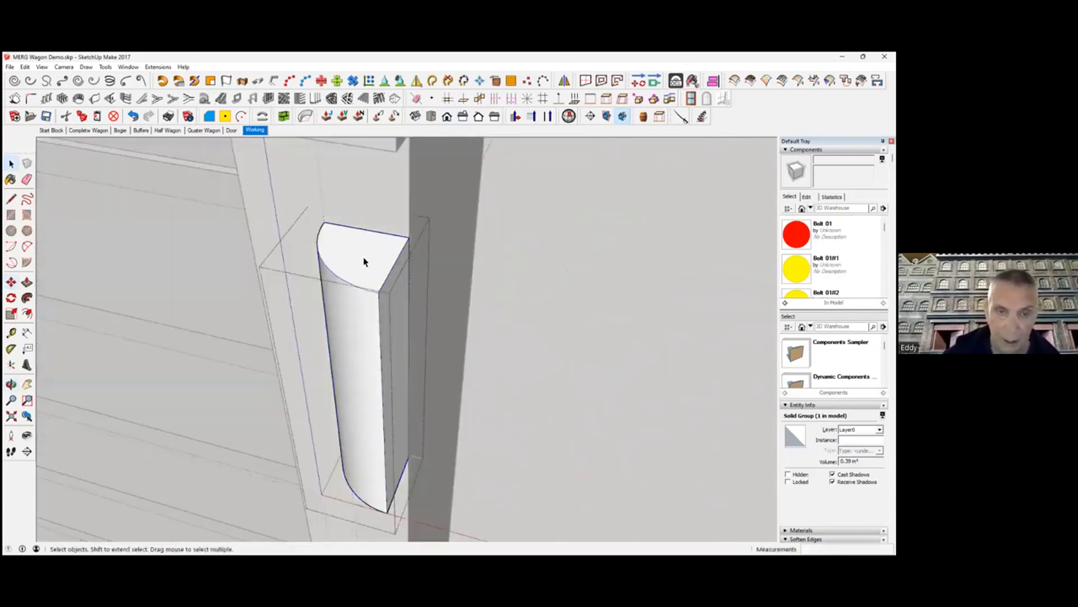
left_click(25, 263)
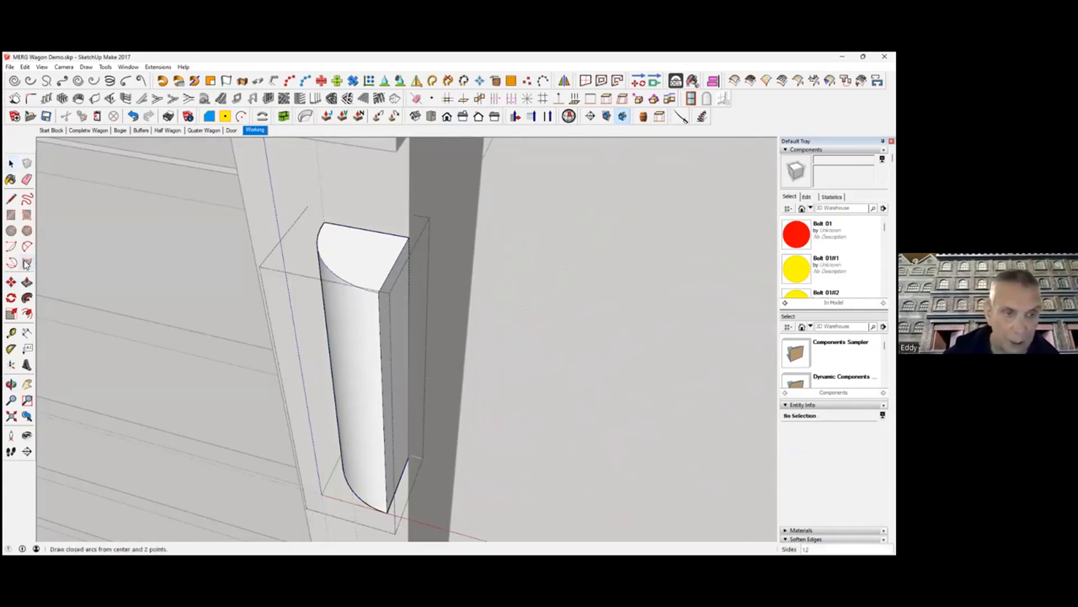
left_click(409, 236)
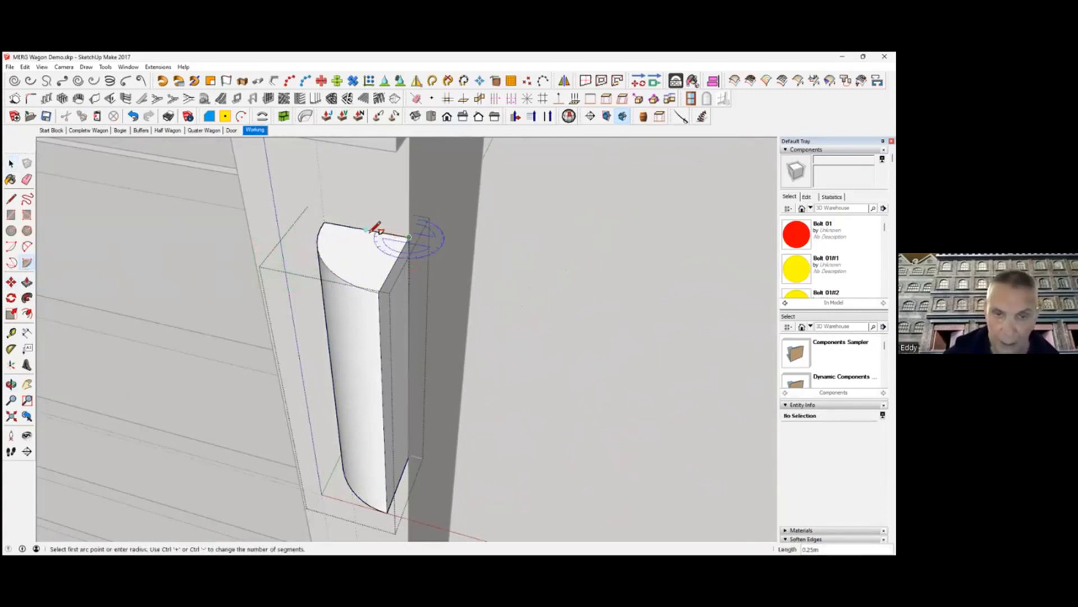
left_click(365, 230)
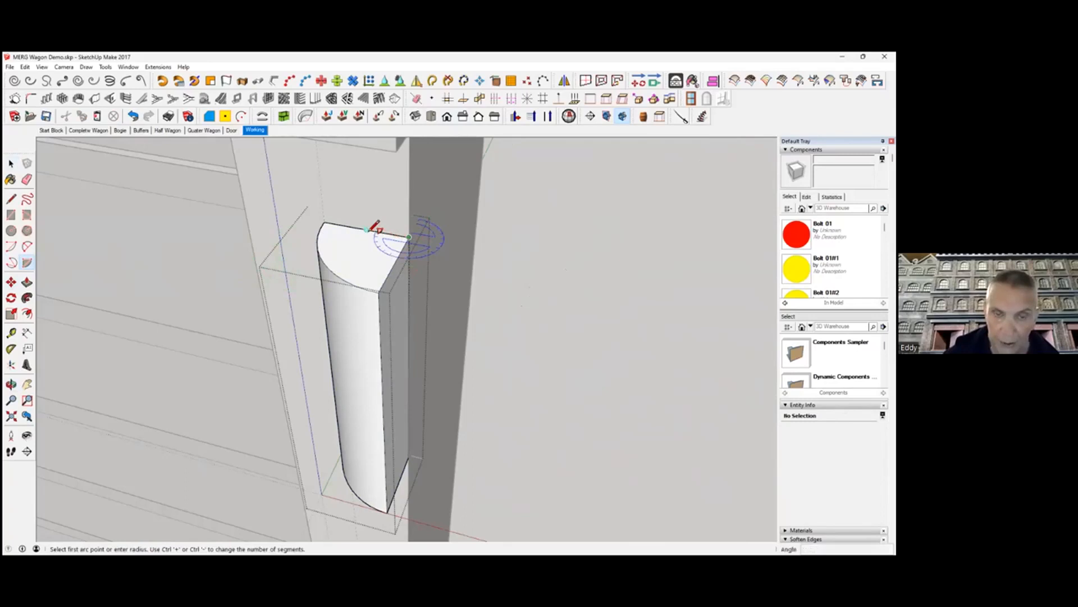
left_click(395, 263)
key("space")
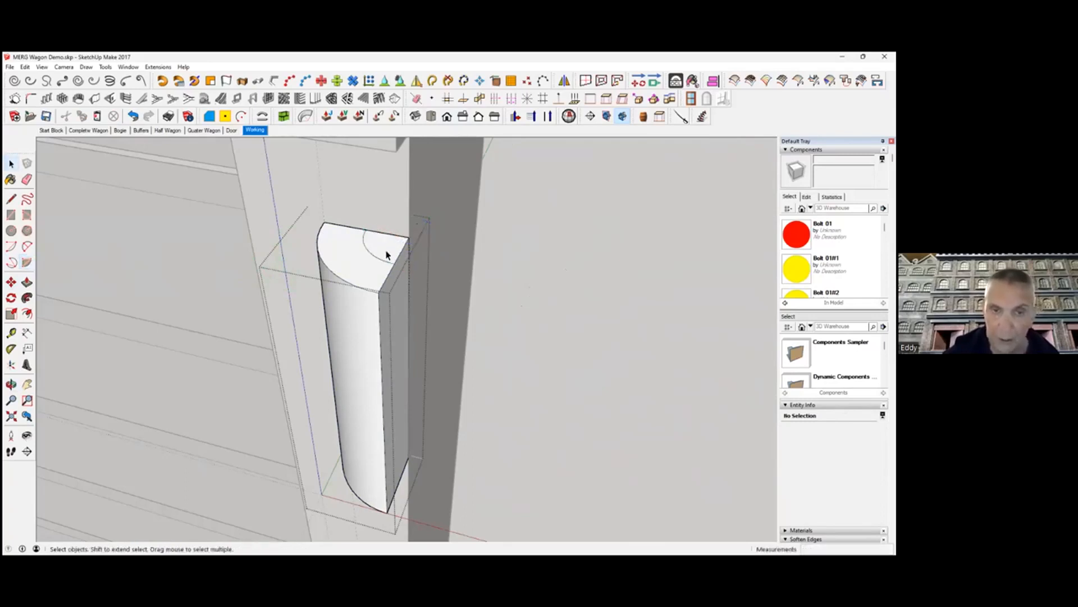
Push/Pull the small quarter-circle on the group's top face up 0.3 m to form a hinge pin
left_click(374, 254)
left_click(26, 282)
left_click_drag(386, 255, 390, 223)
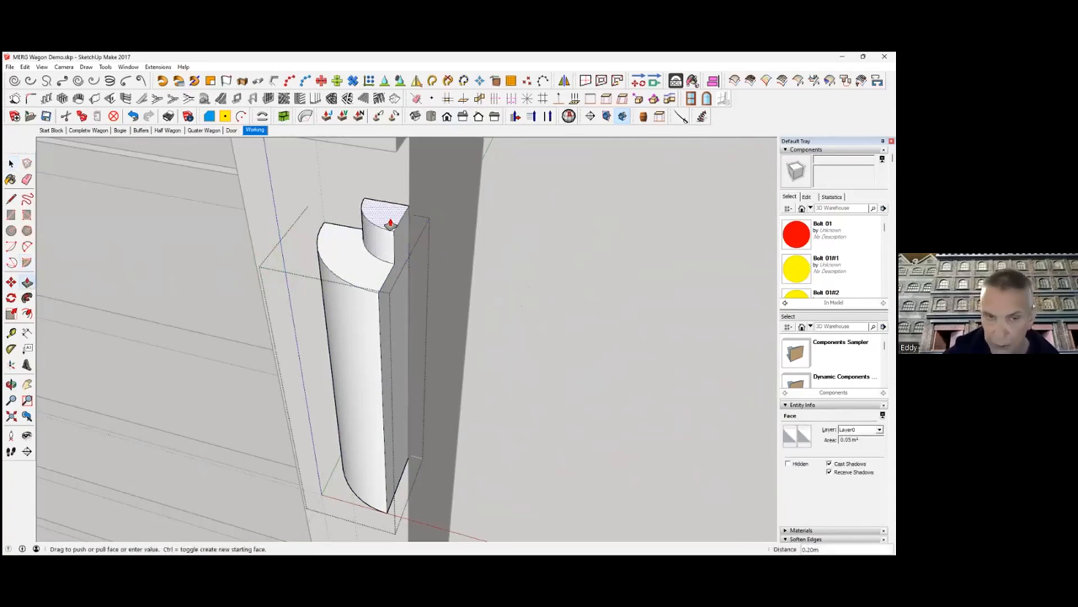
left_click_drag(391, 224, 391, 225)
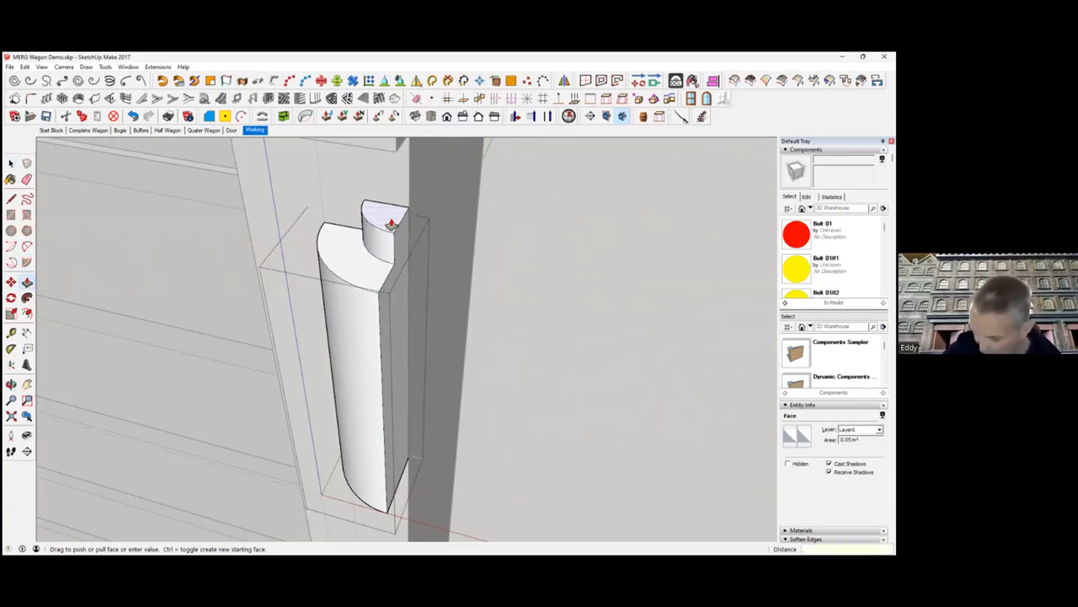
type("0.3")
key("Return")
Use Push/Pull to carry the pin's quarter-round profile through to the hinge body's bottom end
mouse_move(398, 247)
middle_mouse_down()
mouse_move(373, 308)
mouse_move(421, 229)
mouse_move(421, 192)
mouse_move(403, 257)
middle_mouse_up()
left_click(384, 213)
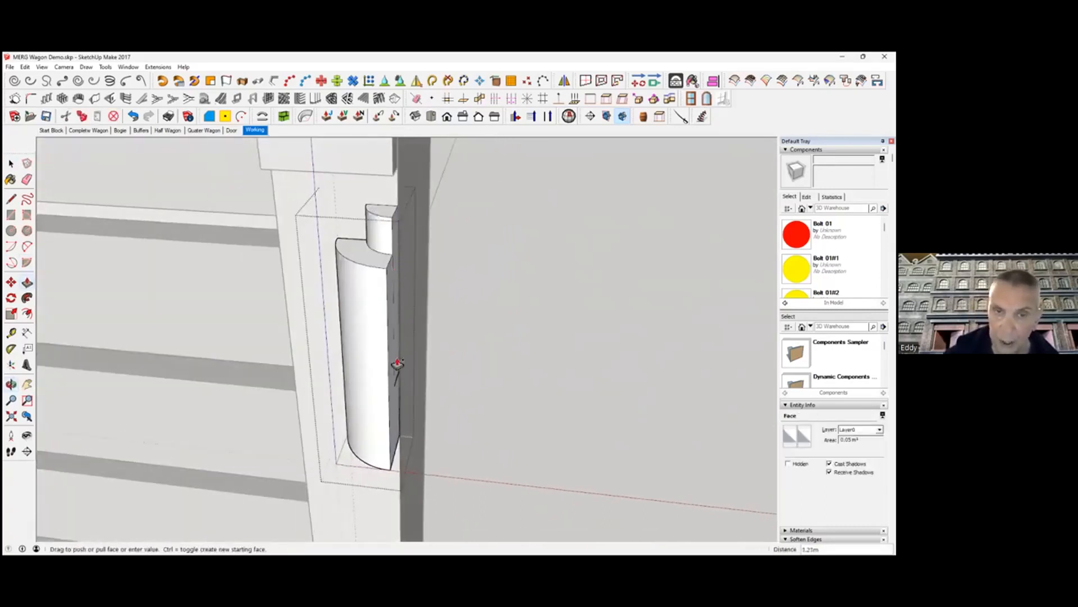
middle_click_drag(391, 470, 397, 299)
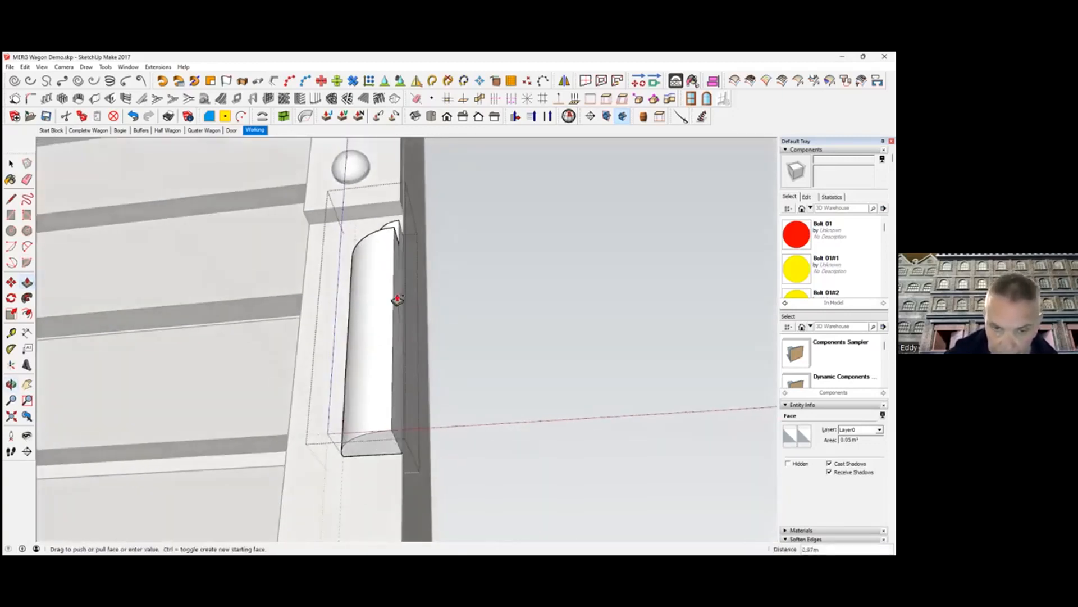
left_click(400, 457)
left_click(393, 459)
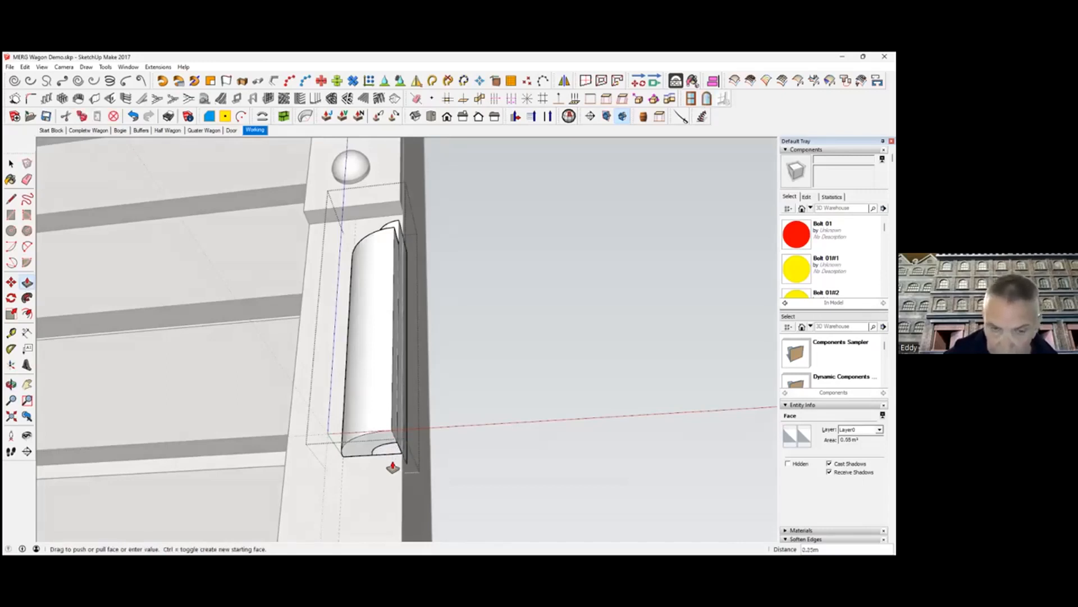
left_click(390, 452)
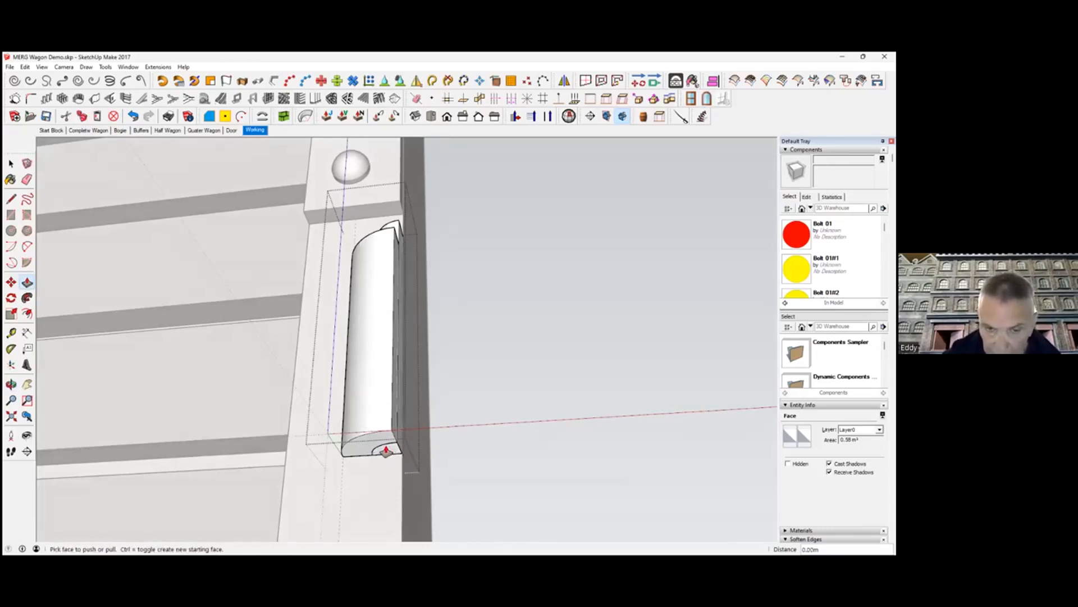
Try to Push/Pull the face inside the quarter-round opening at the hinge body's bottom end
scroll(384, 448, "up", 1)
middle_click_drag(384, 448, 422, 313)
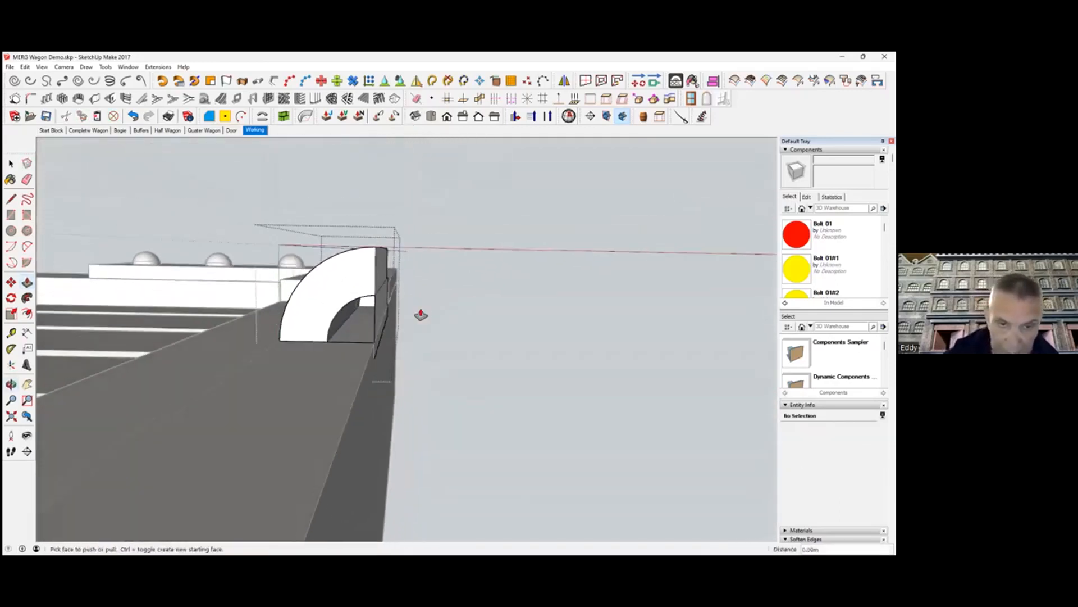
left_click(362, 312)
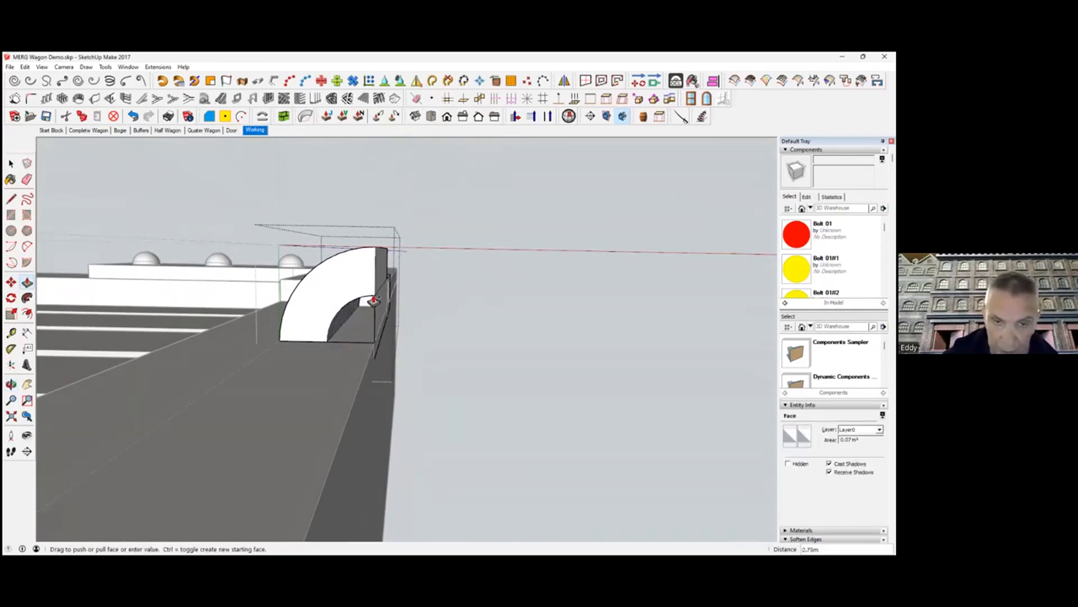
left_click(333, 325)
Draw a line along the straight outer edge of the quarter-round opening at the hinge's bottom end to close its face
middle_click_drag(333, 324, 403, 409)
key("space")
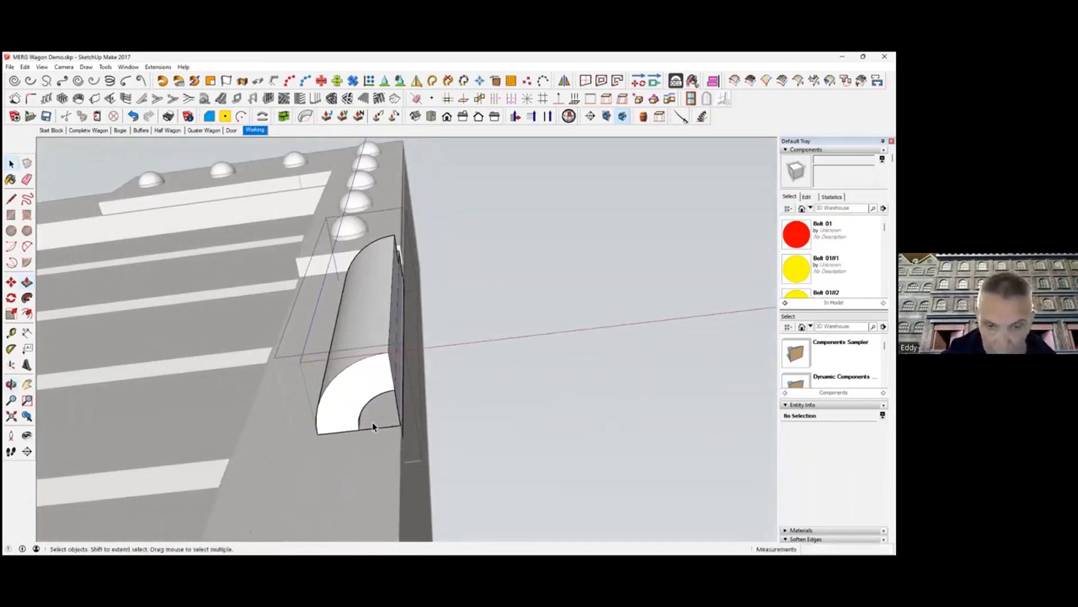
left_click(10, 198)
left_click(381, 427)
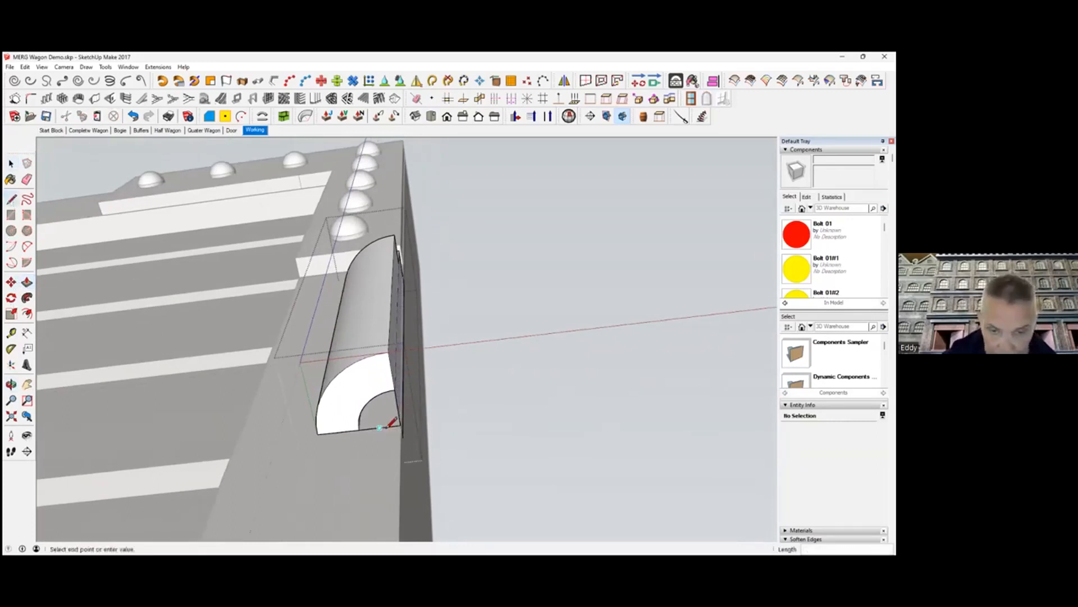
left_click(392, 427)
Push/Pull the small quarter-circle face at the hinge's bottom end outward 0.3 m as a lower pin, and close the group
key("p")
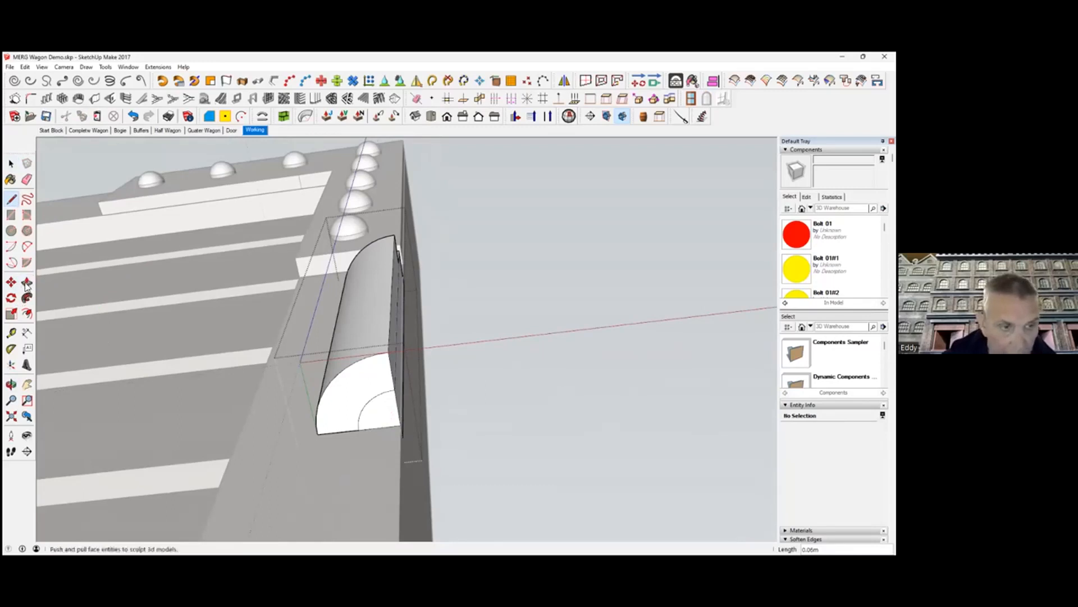
left_click(380, 416)
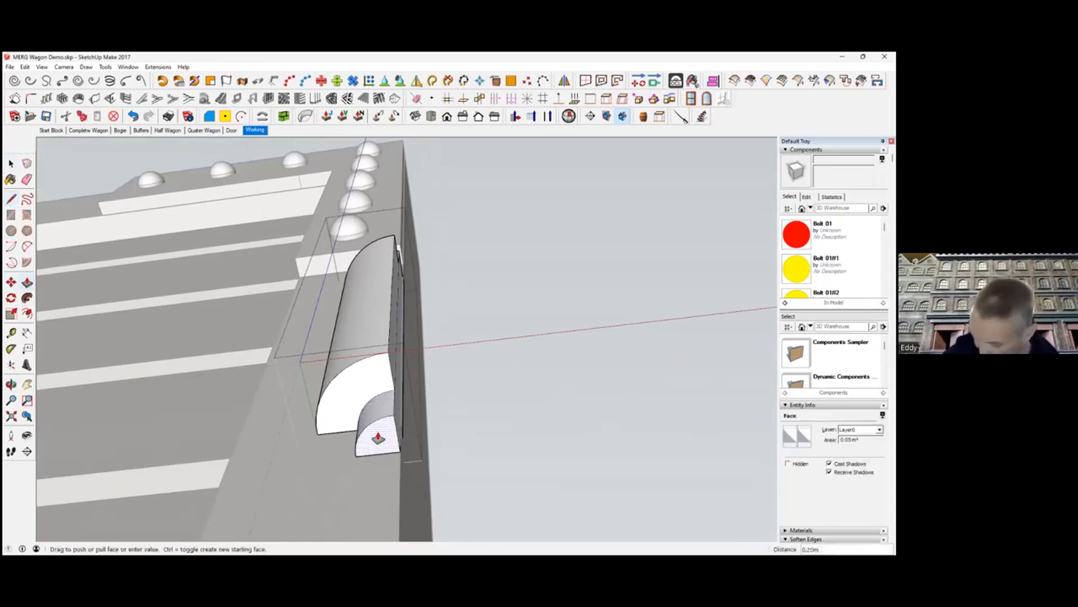
key("Return")
middle_click_drag(420, 402, 469, 487)
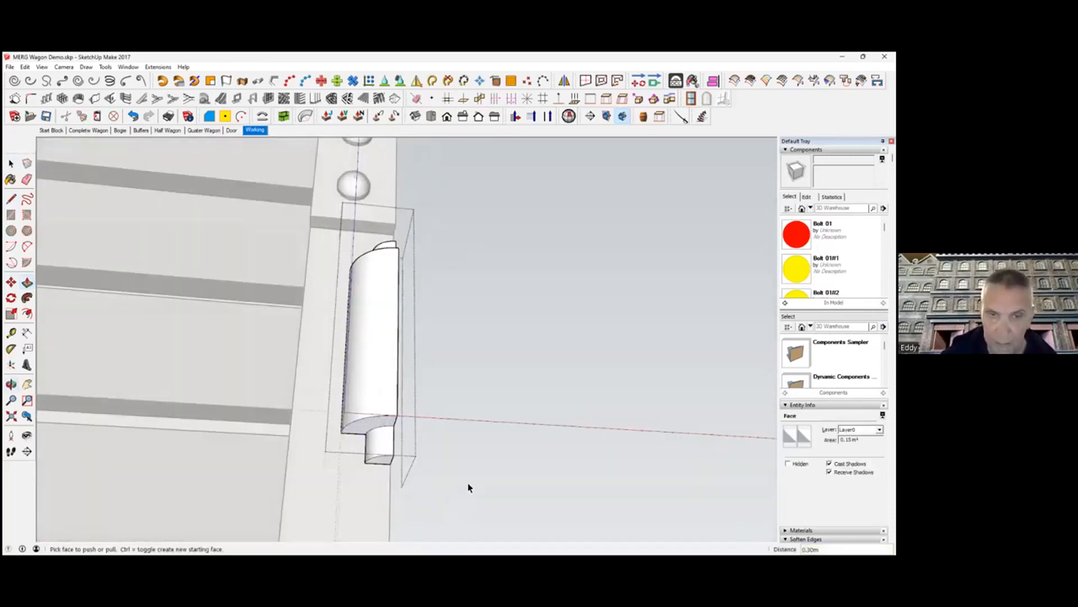
key("space")
left_click(475, 437)
Copy the hinge group about 11.4 m straight down the side frame to just above the lower corner plate
middle_click_drag(428, 418, 366, 357)
left_click_drag(343, 309, 397, 434)
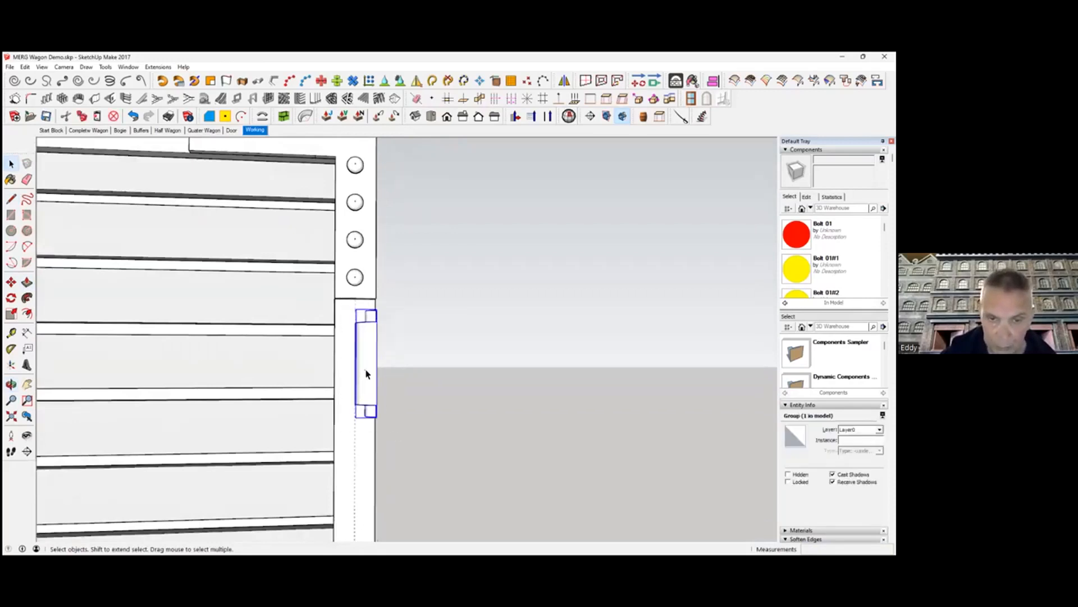
scroll(368, 376, "down", 1)
middle_click_drag(369, 384, 467, 306, "shift")
scroll(467, 307, "down", 2)
scroll(452, 368, "down", 3)
middle_click_drag(460, 430, 266, 291)
key("m")
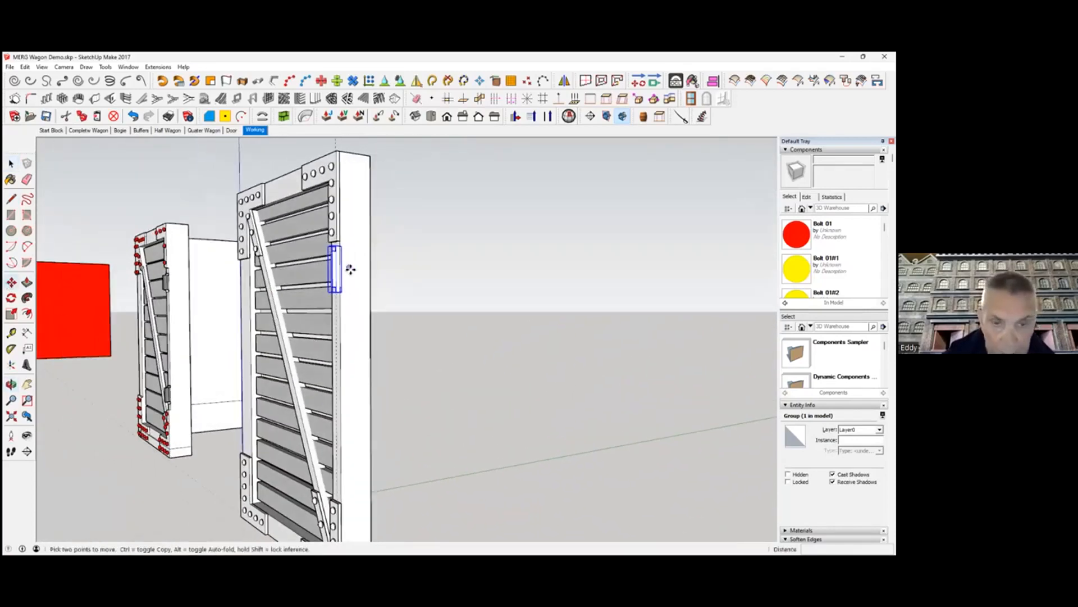
key("ctrl")
left_click(345, 269)
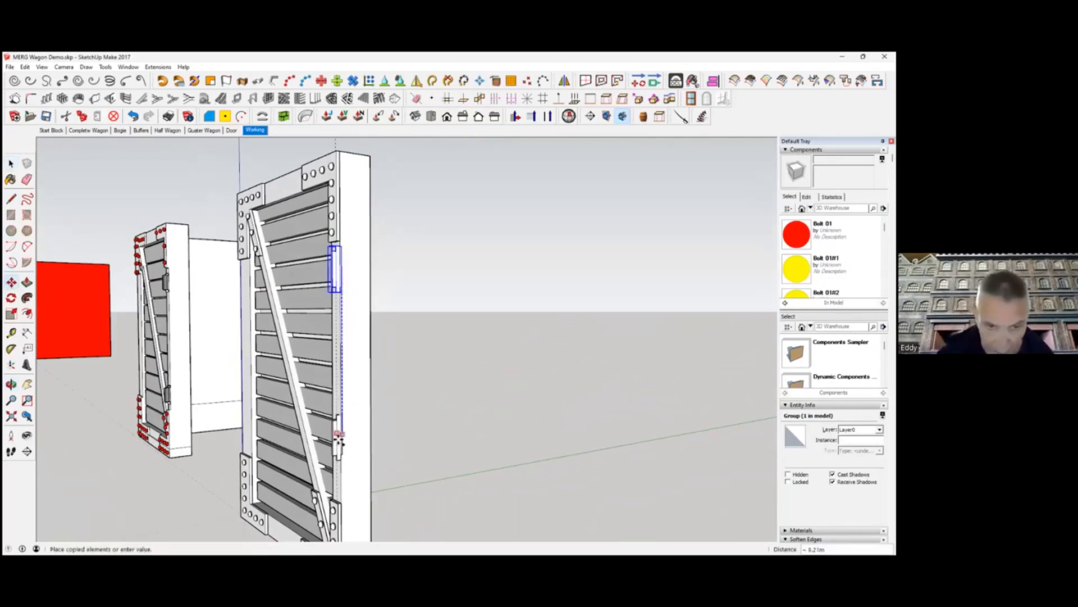
left_click(341, 465)
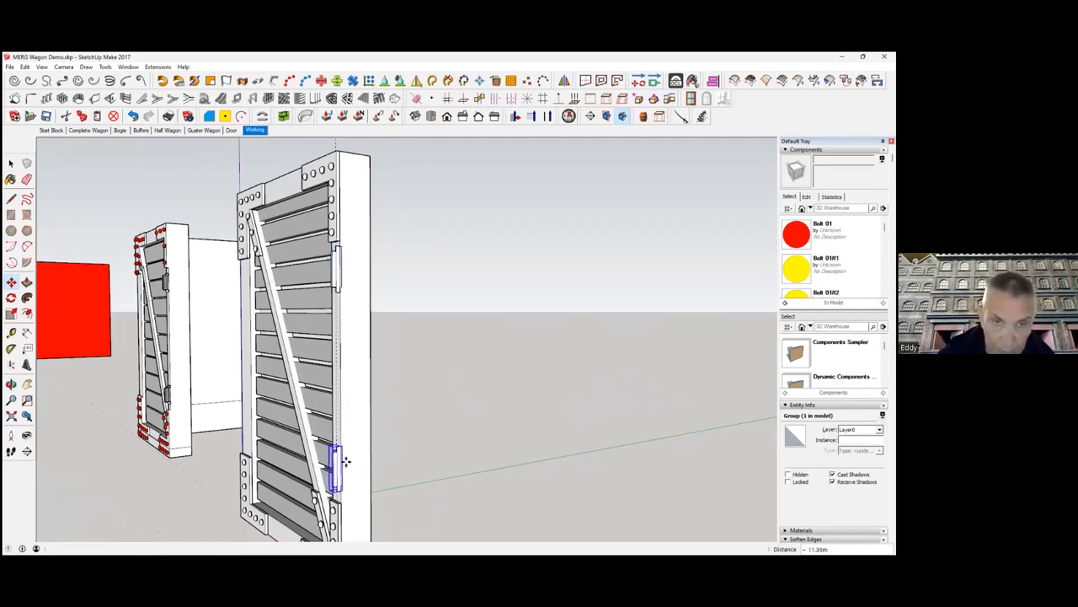
key("space")
scroll(330, 386, "down", 2)
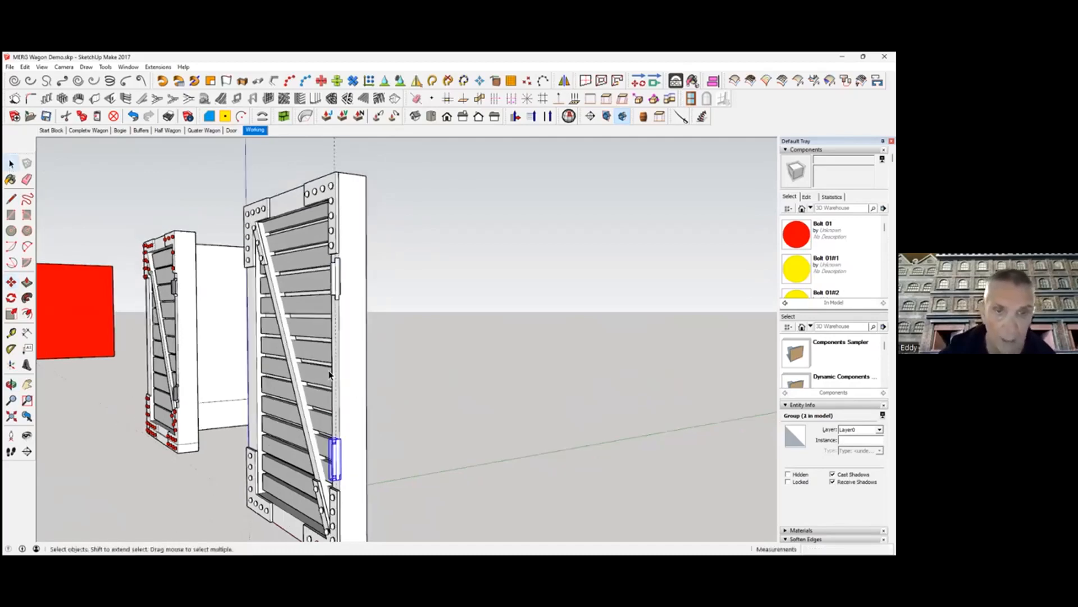
Cut both hinge groups and paste them in place inside the door group
middle_click_drag(330, 387, 561, 431)
left_click(498, 419)
middle_click_drag(457, 434, 397, 340)
middle_click_drag(615, 366, 681, 323)
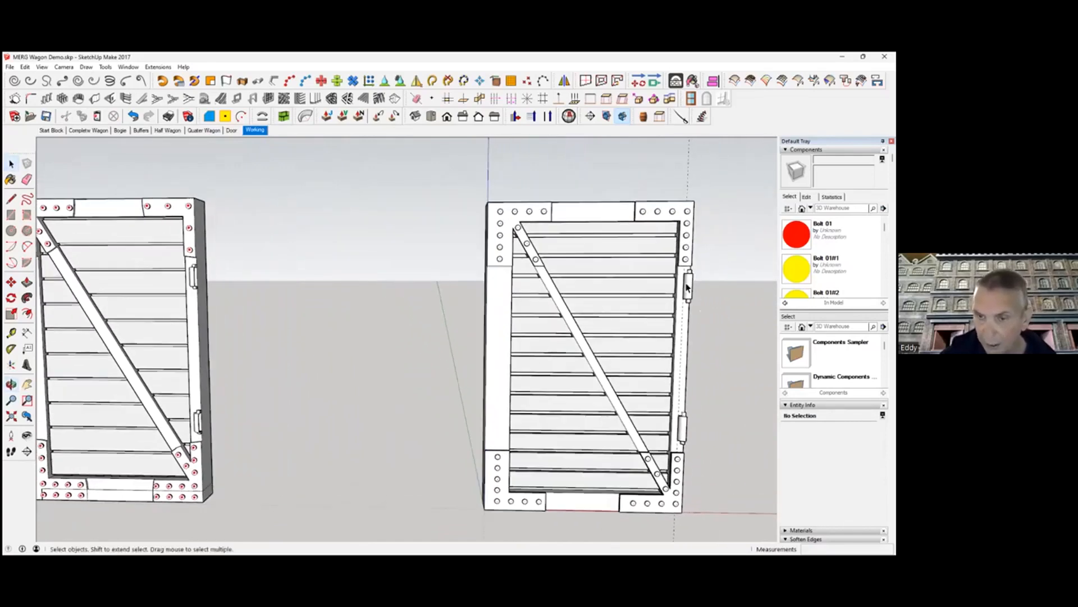
left_click(683, 433)
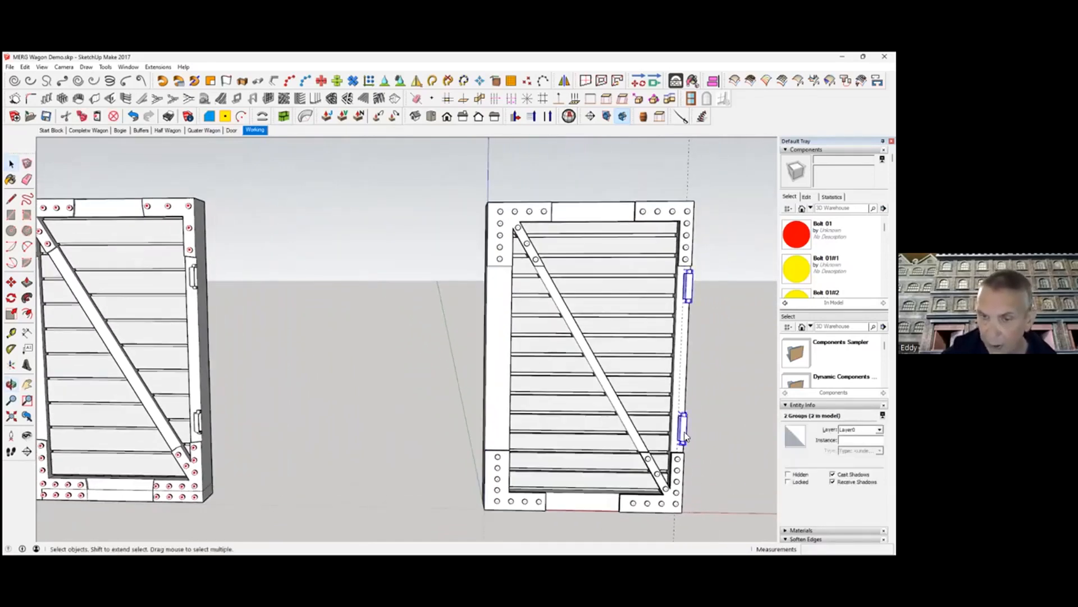
middle_click_drag(685, 437, 549, 356)
left_click(549, 355)
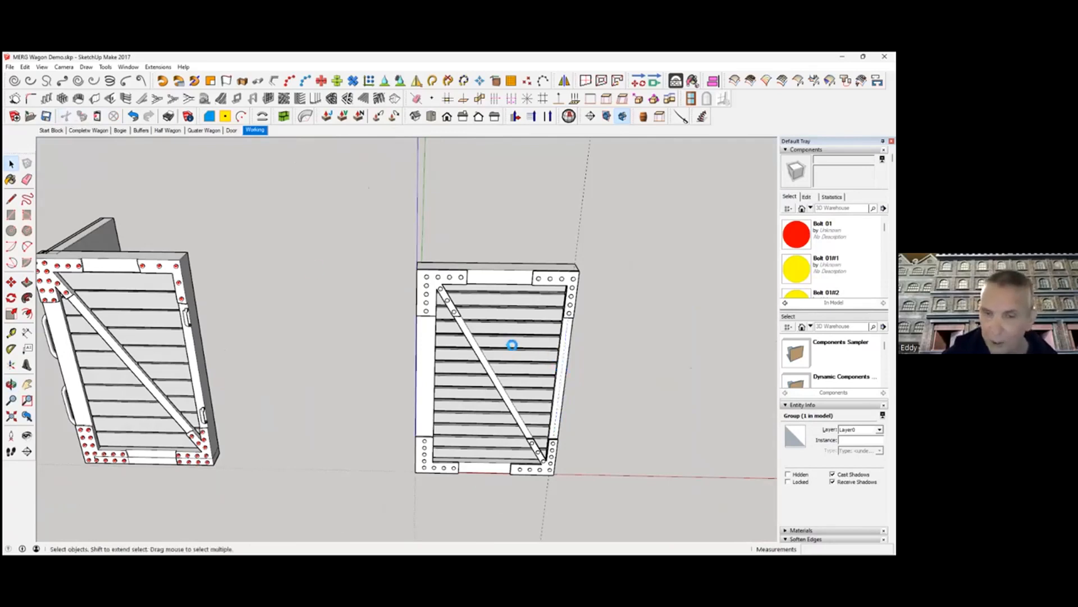
double_click(512, 345)
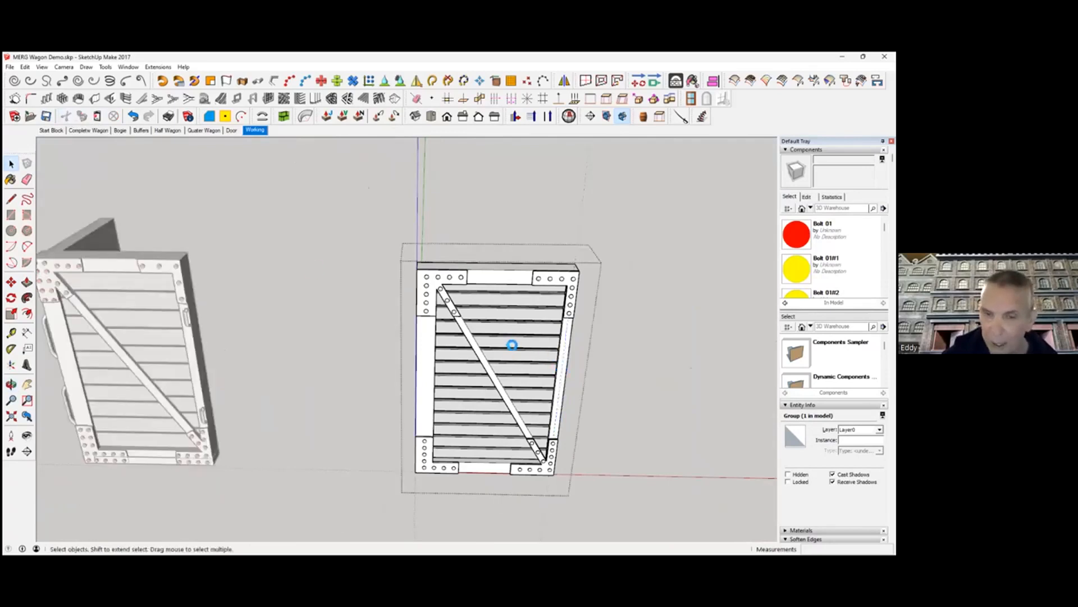
left_click(25, 67)
left_click(54, 135)
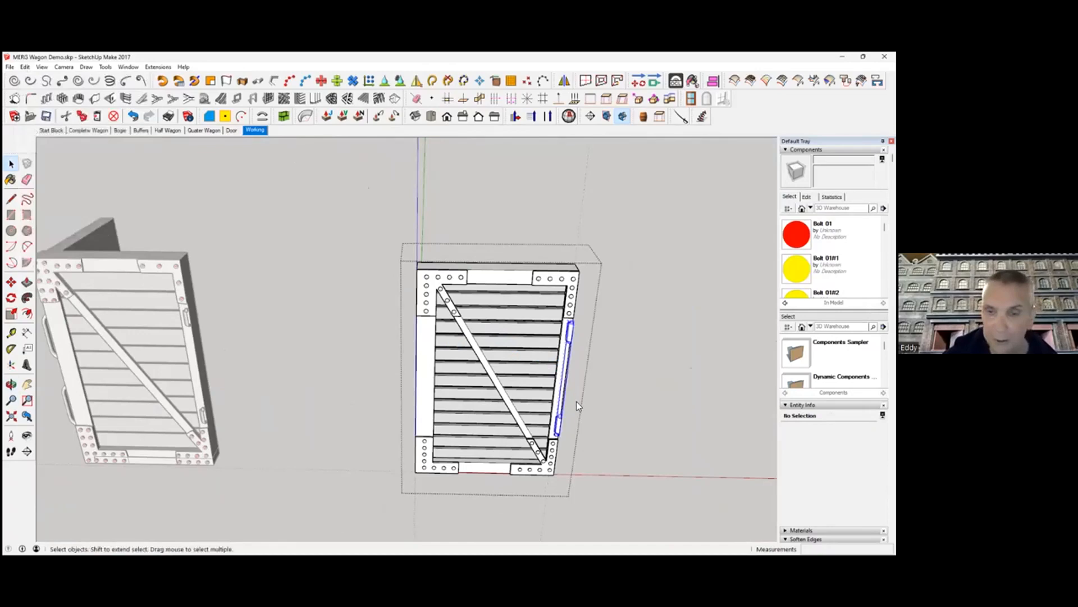
left_click(350, 390)
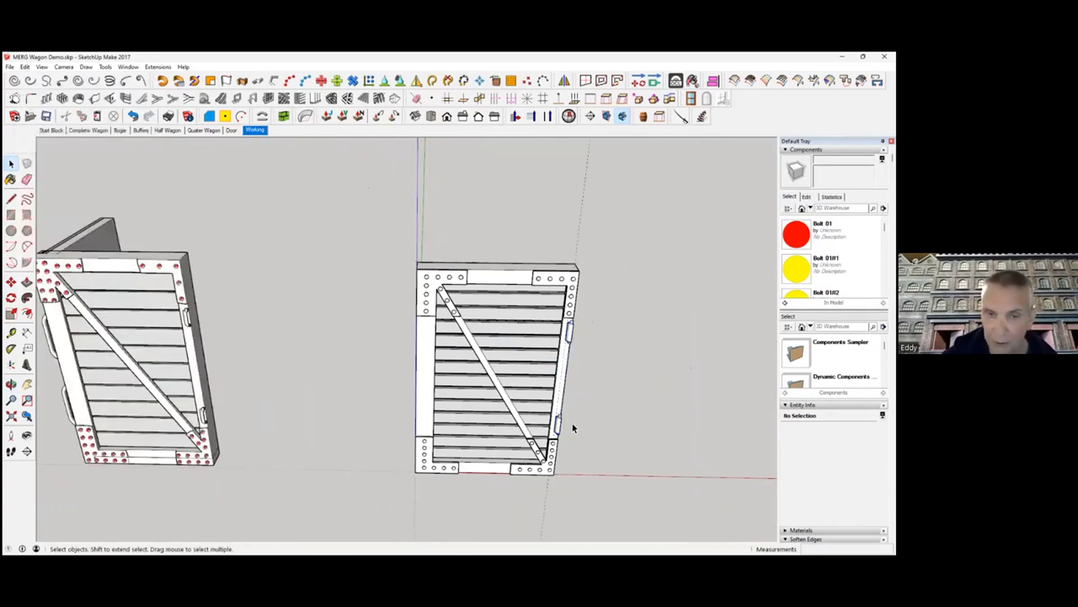
Create a vertical guide down the middle of the door's side face opposite the hinges, 1 m from its back edge
middle_click_drag(571, 423, 251, 298)
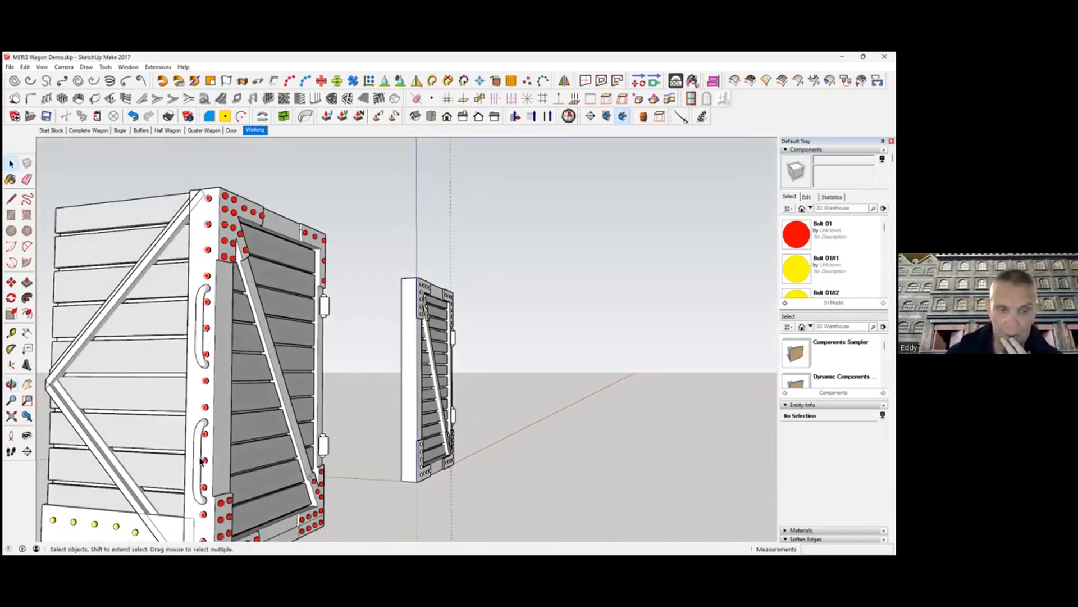
scroll(406, 306, "up", 3)
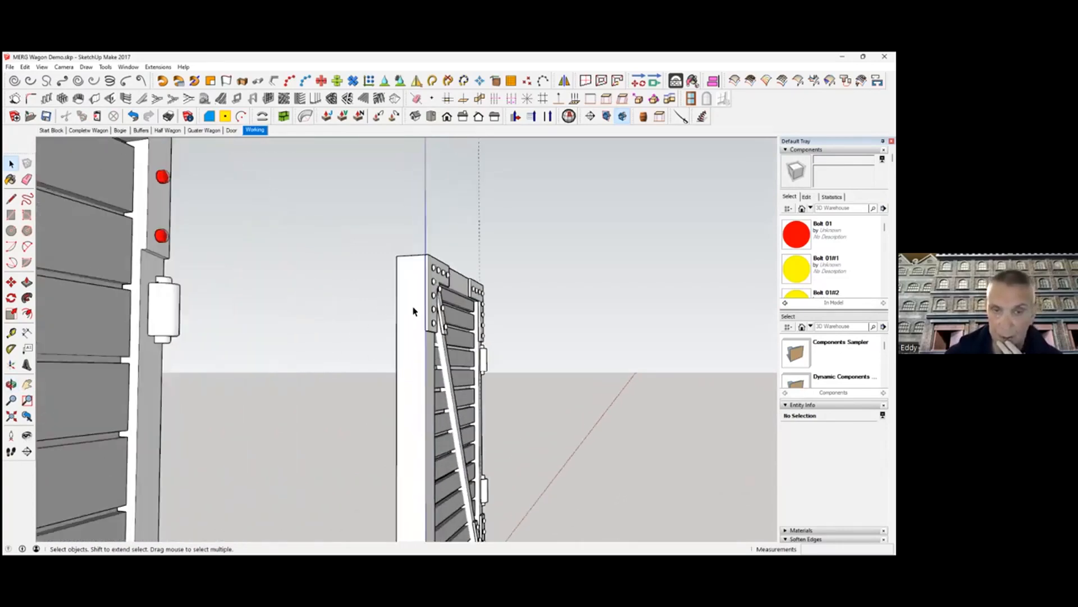
middle_click_drag(418, 387, 416, 365)
scroll(414, 291, "up", 3)
key("t")
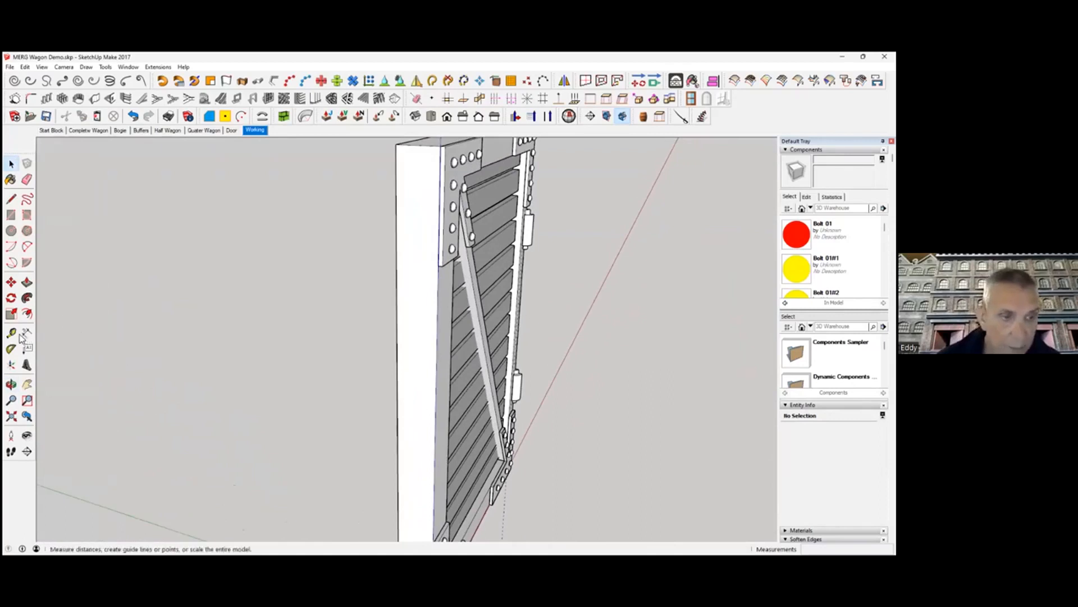
left_click(397, 214)
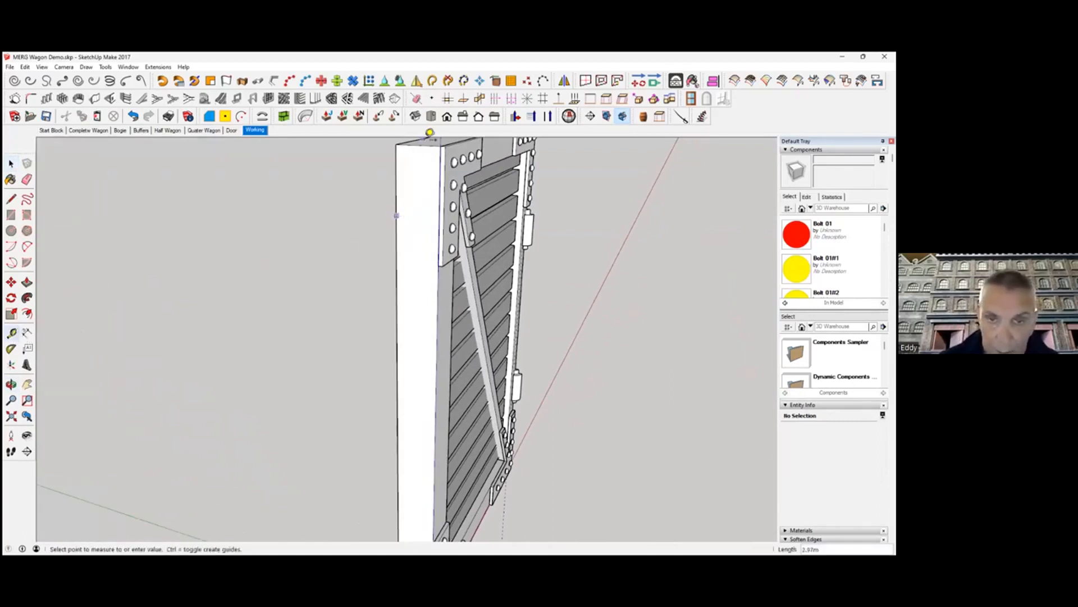
left_click(427, 140)
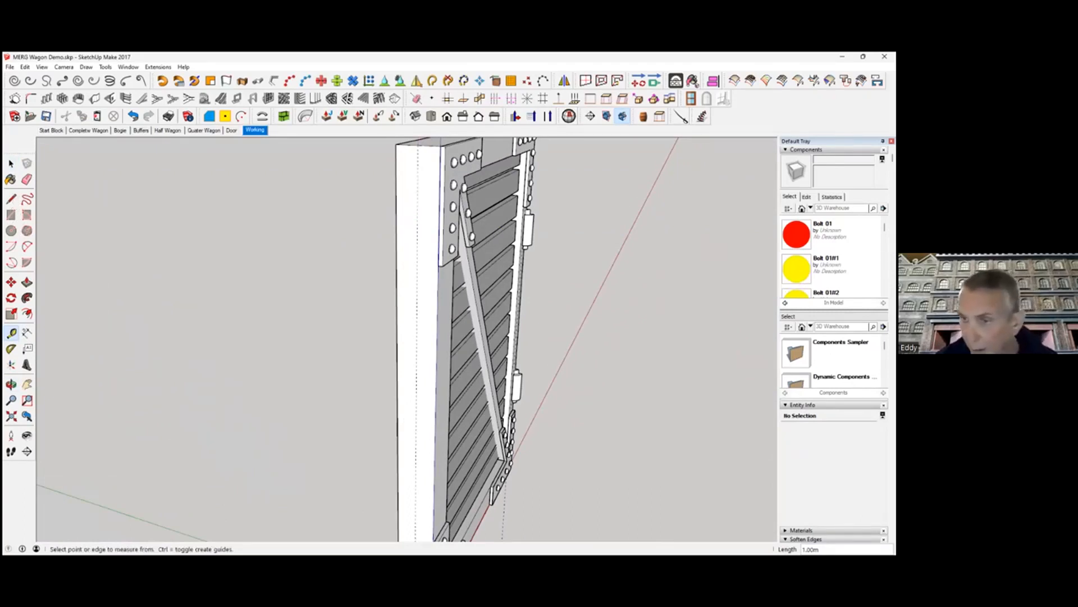
Insert the Rivet 01 component where the guide meets the top edge of the door's side face
scroll(831, 256, "down", 10)
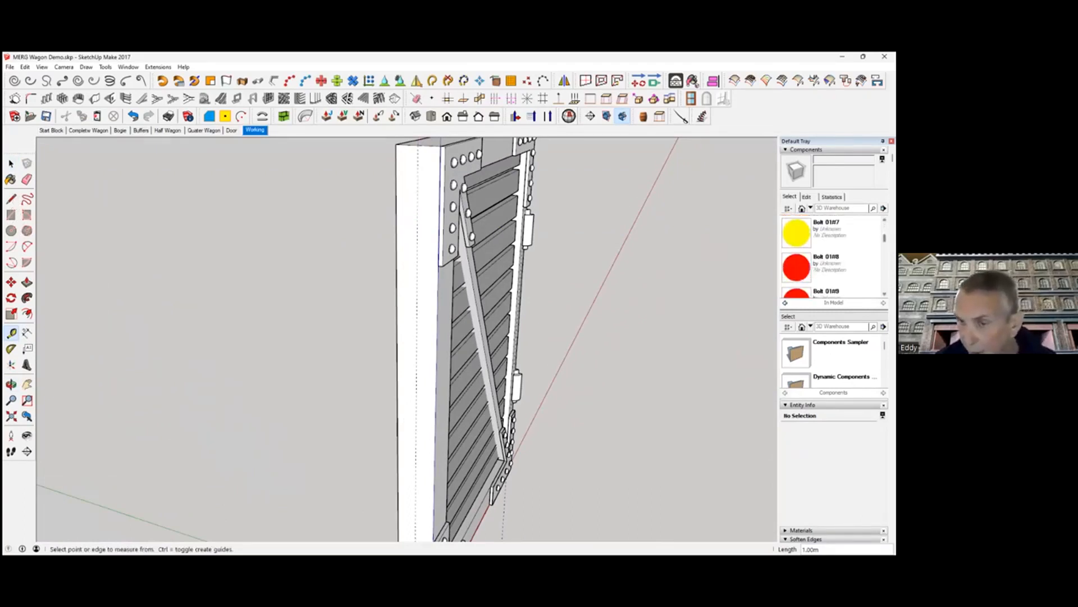
scroll(832, 256, "up", 10)
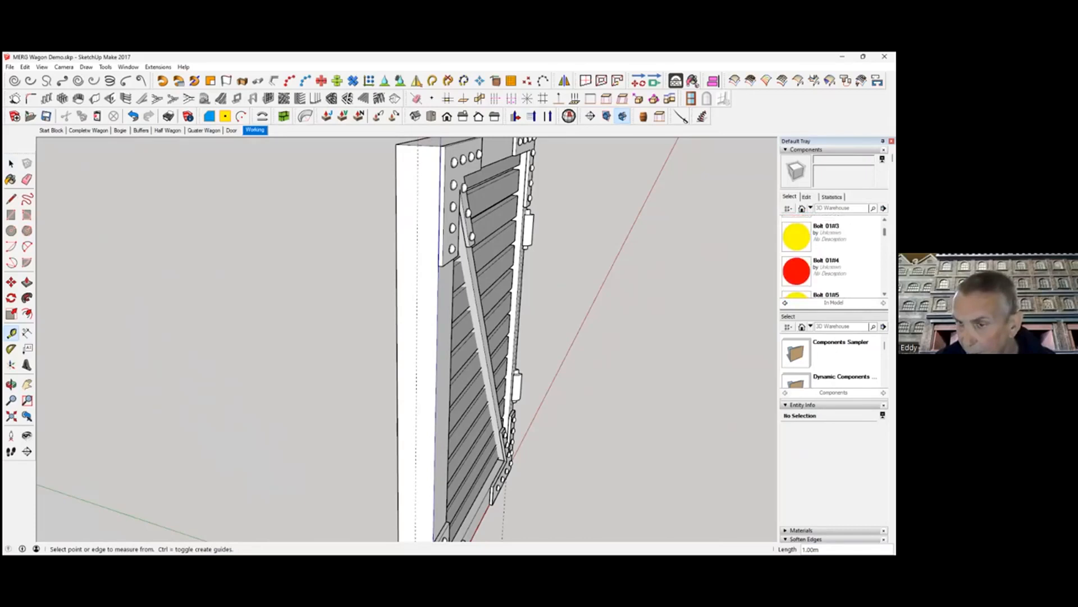
scroll(832, 256, "down", 5)
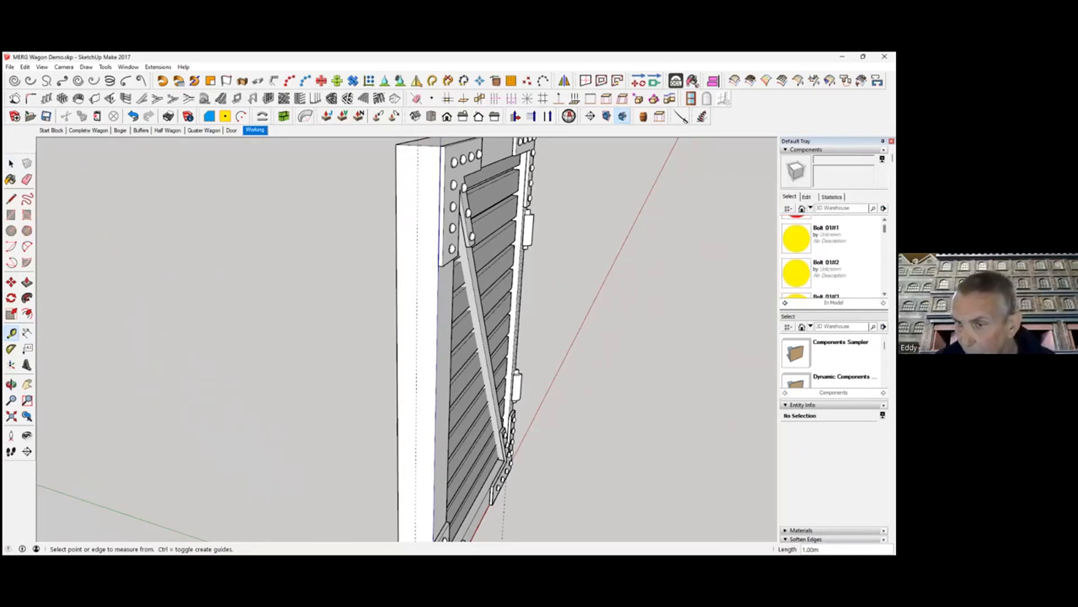
scroll(831, 256, "down", 5)
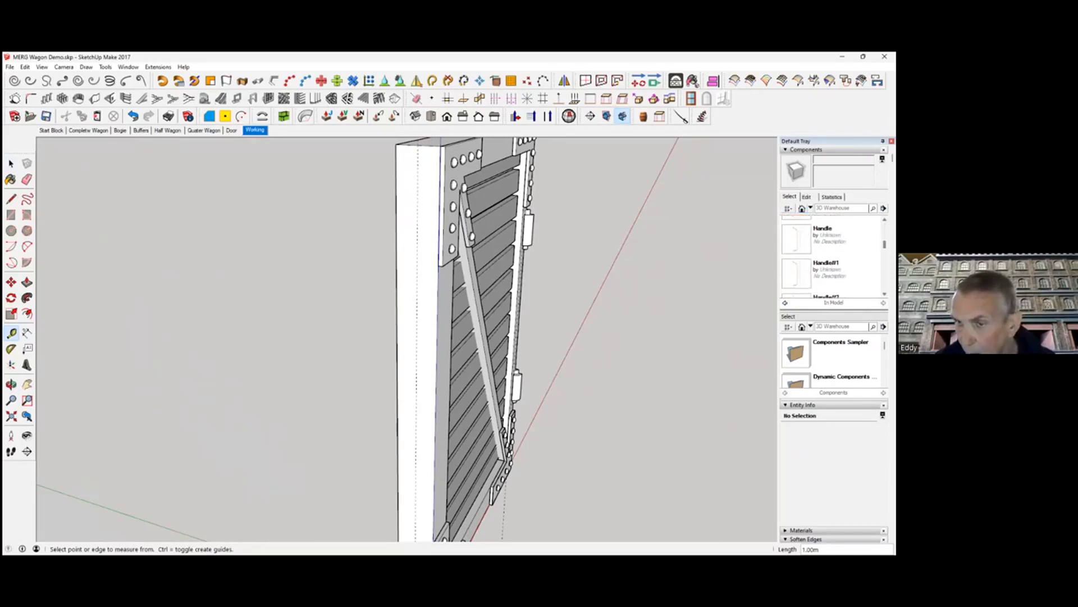
scroll(832, 255, "down", 2)
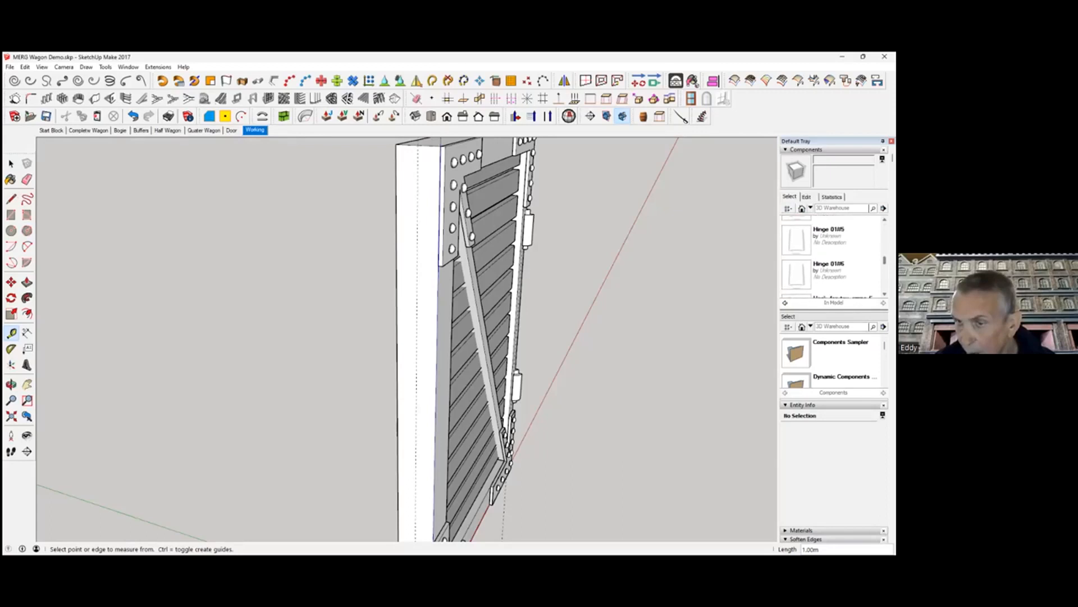
scroll(831, 255, "down", 2)
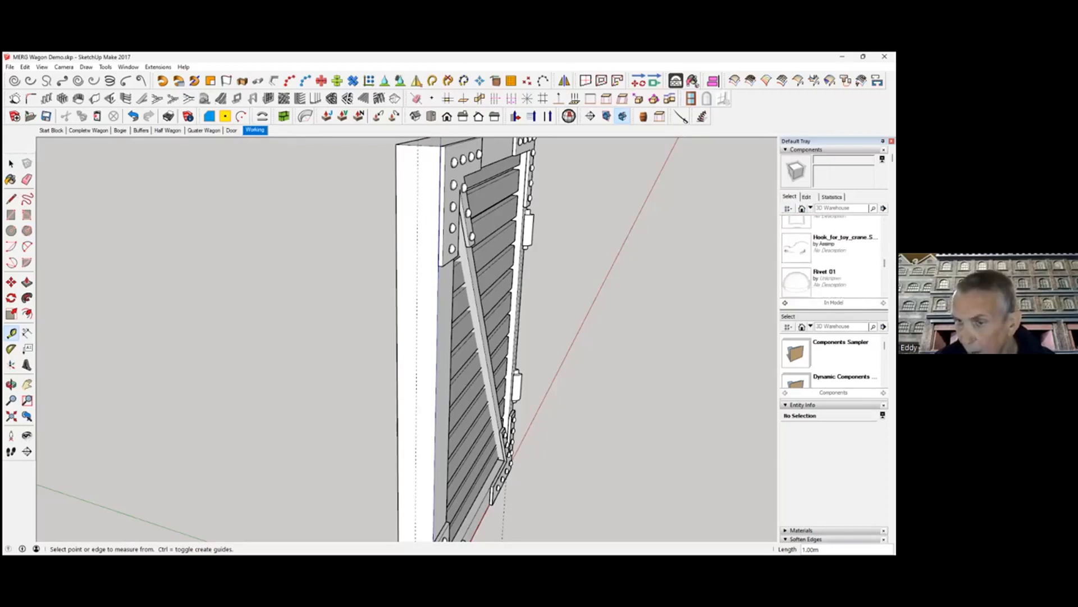
left_click(826, 279)
middle_click_drag(421, 232, 443, 340)
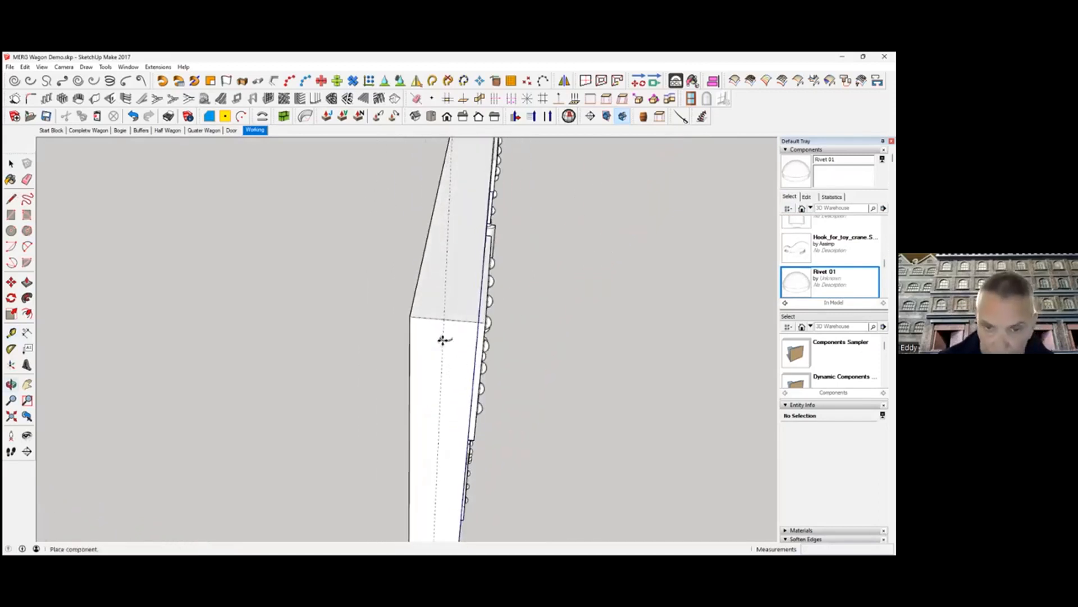
scroll(443, 339, "up", 1)
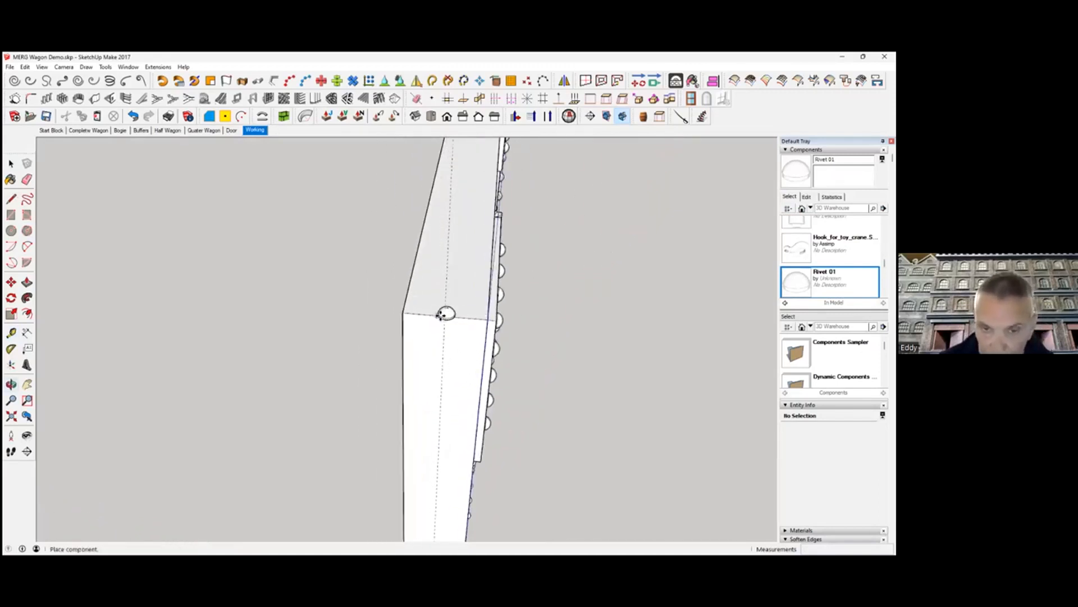
left_click(440, 315)
Move the rivet about 0.16 m outward so its flat back lies near the door's side face
scroll(452, 318, "up", 6)
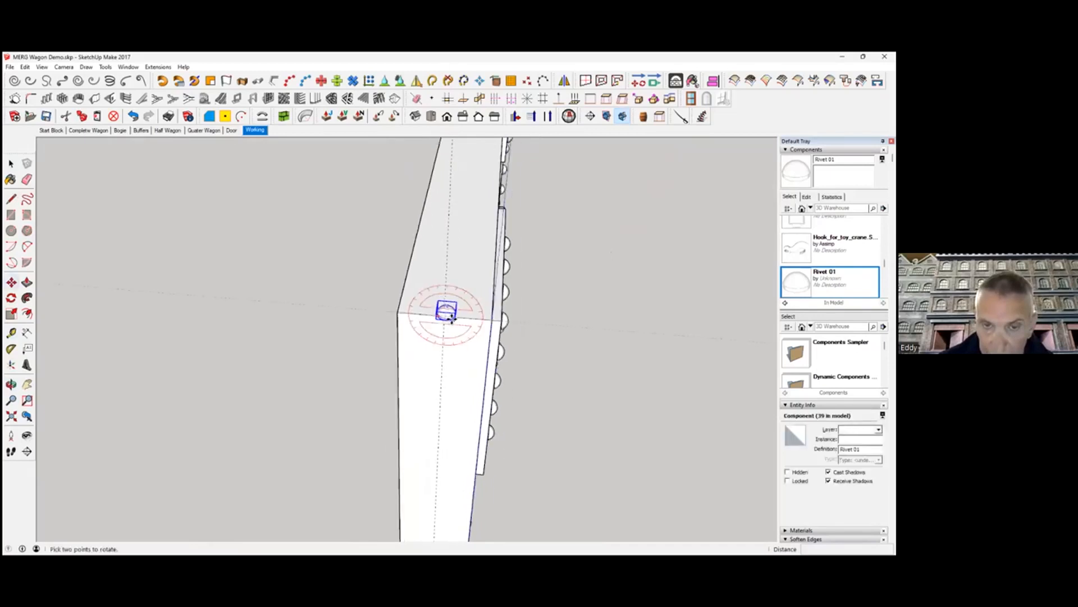
middle_click_drag(462, 315, 174, 267)
key("m")
left_click(452, 340)
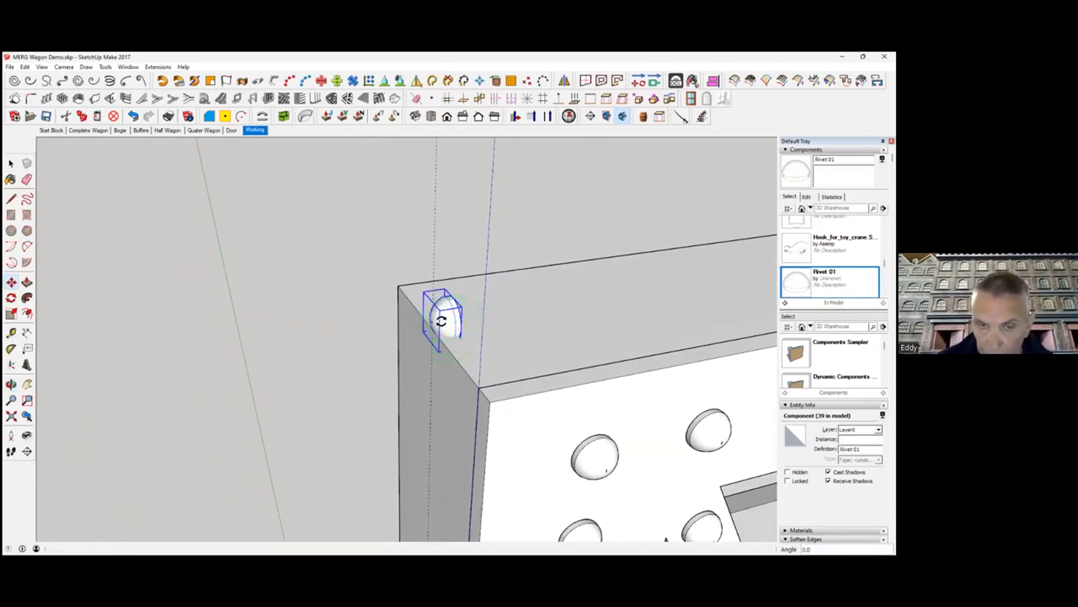
middle_click_drag(377, 338, 316, 349)
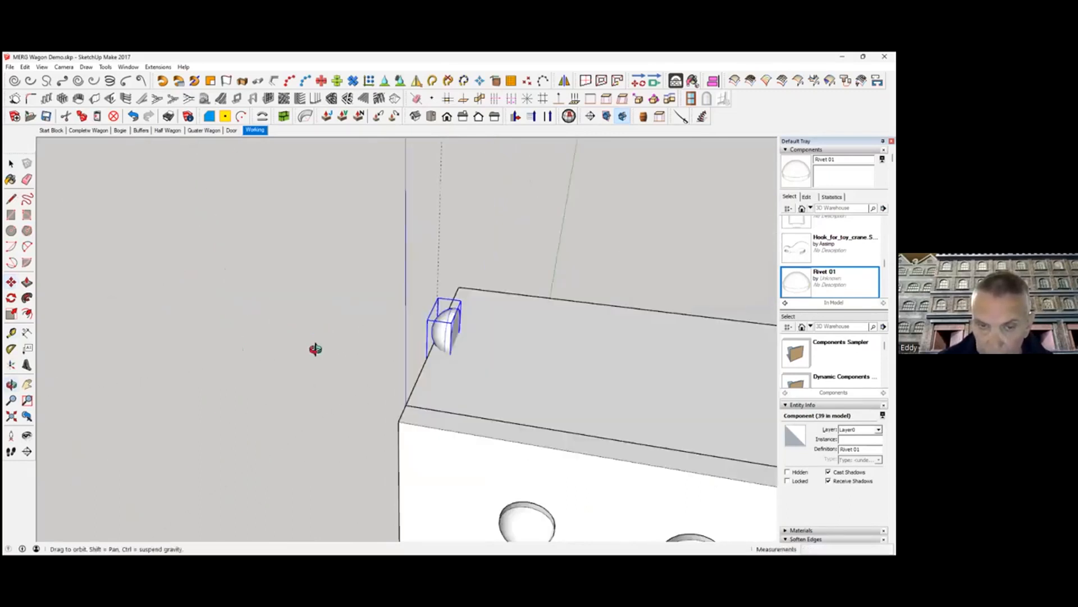
left_click(459, 338)
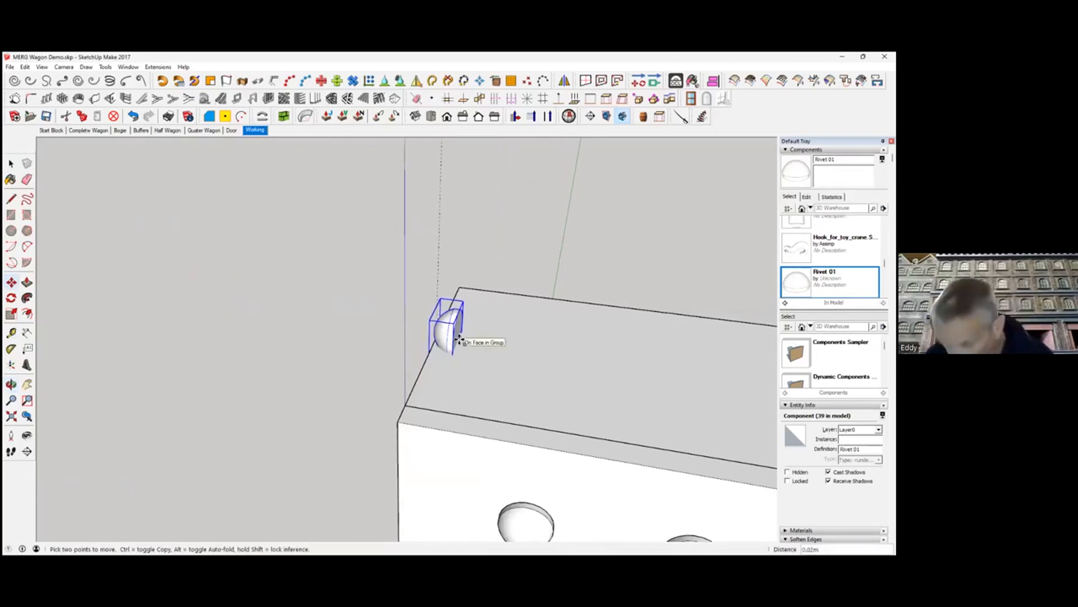
left_click(399, 423)
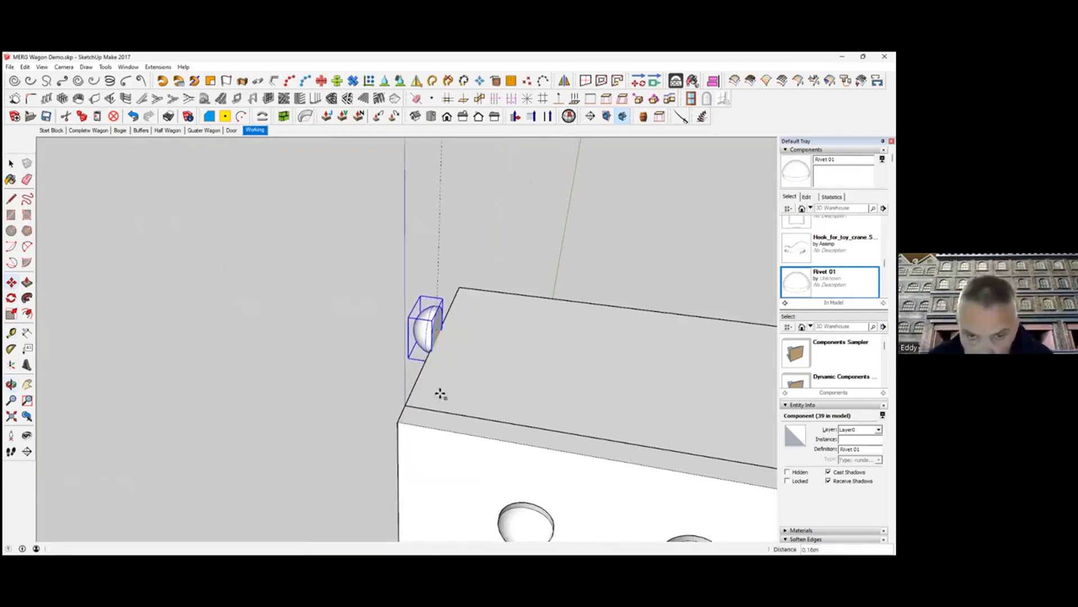
middle_click_drag(451, 380, 524, 365)
scroll(445, 349, "up", 6)
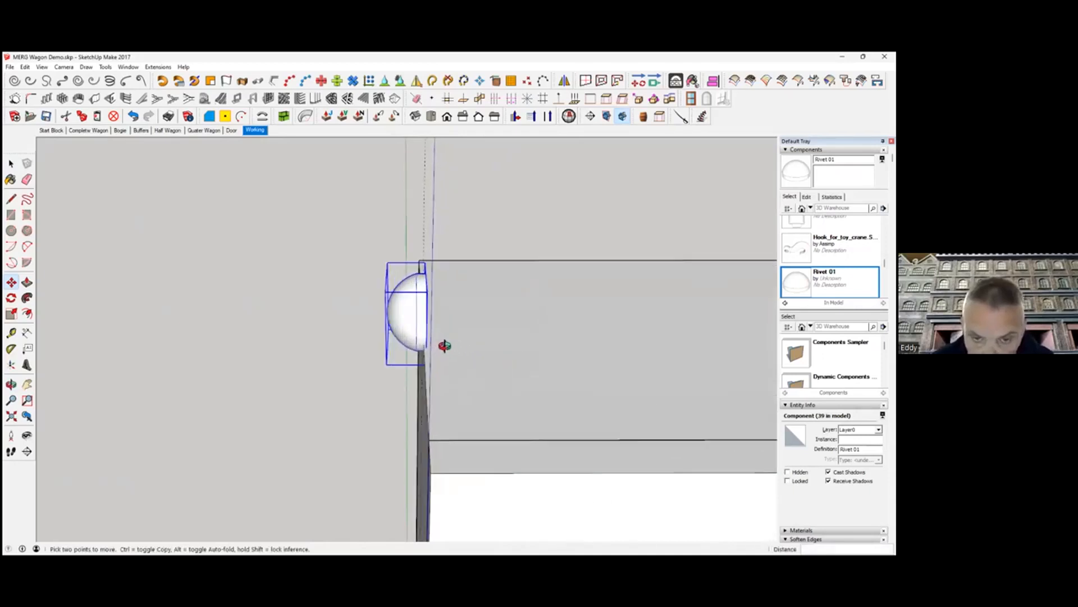
Shift the rivet about 0.02 m sideways to centre it on the guide, and move it down below the door's top edge
middle_click_drag(419, 351, 420, 325)
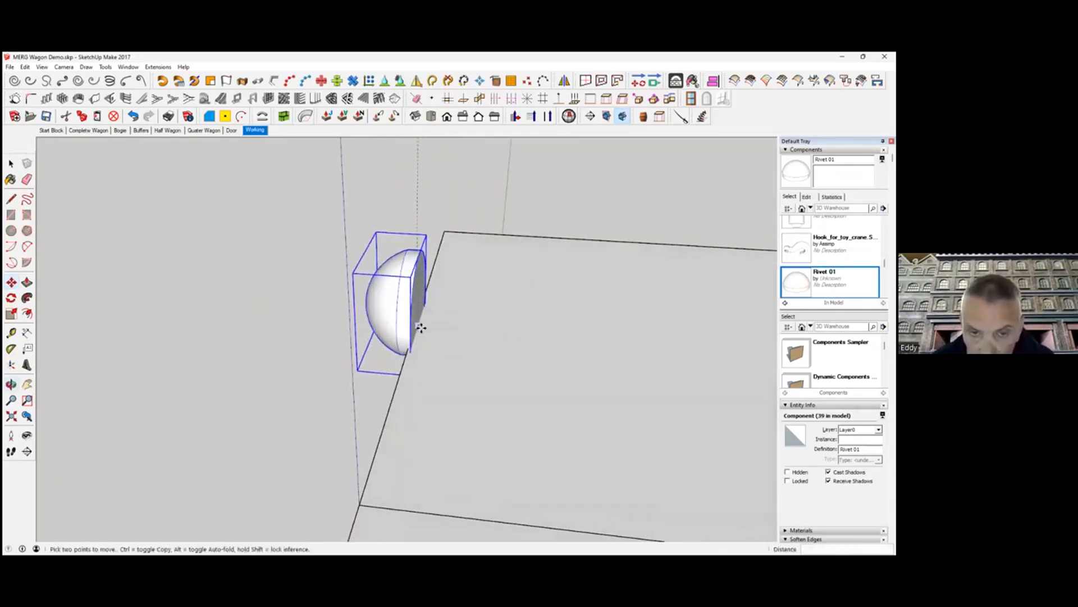
middle_click_drag(420, 330, 457, 306)
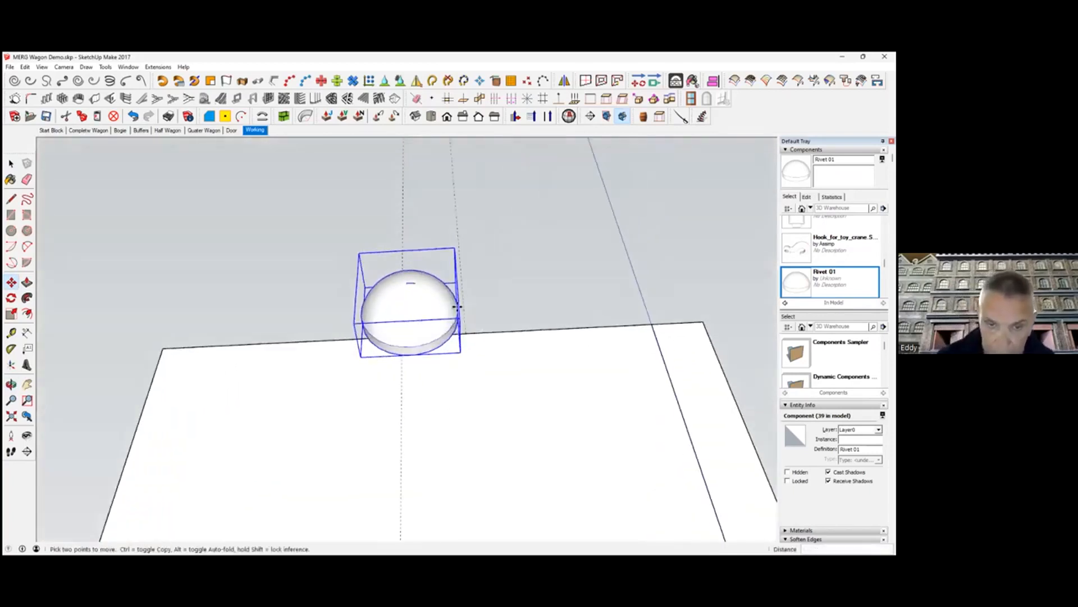
left_click(414, 359)
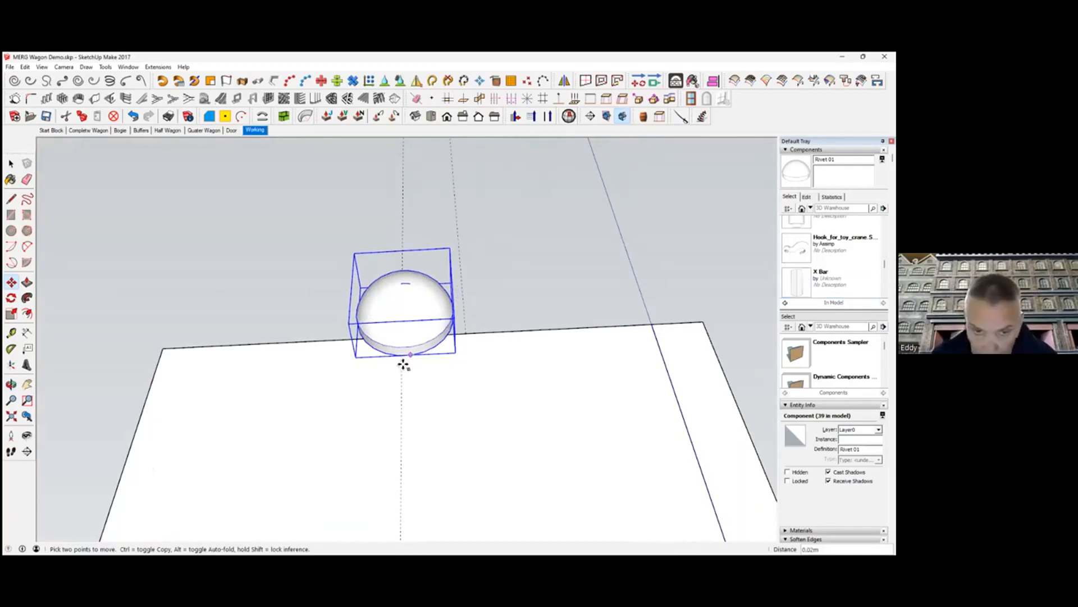
left_click(405, 359)
scroll(435, 380, "down", 2)
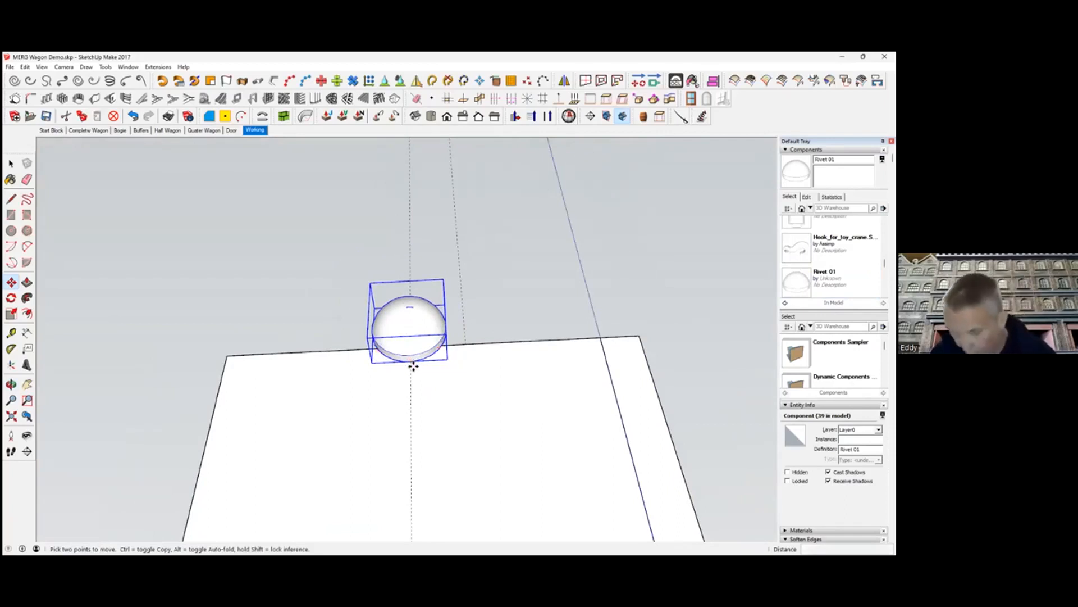
left_click(413, 366)
Copy the rivet down the guide to near the bottom of the side face and divide the distance into 12 equal intervals
mouse_move(421, 403)
middle_mouse_down()
mouse_move(433, 332)
mouse_move(416, 446)
mouse_move(438, 367)
mouse_move(436, 169)
mouse_move(443, 291)
mouse_move(453, 217)
mouse_move(450, 200)
mouse_move(441, 370)
mouse_move(458, 233)
mouse_move(438, 205)
mouse_move(392, 247)
mouse_move(402, 239)
middle_mouse_up()
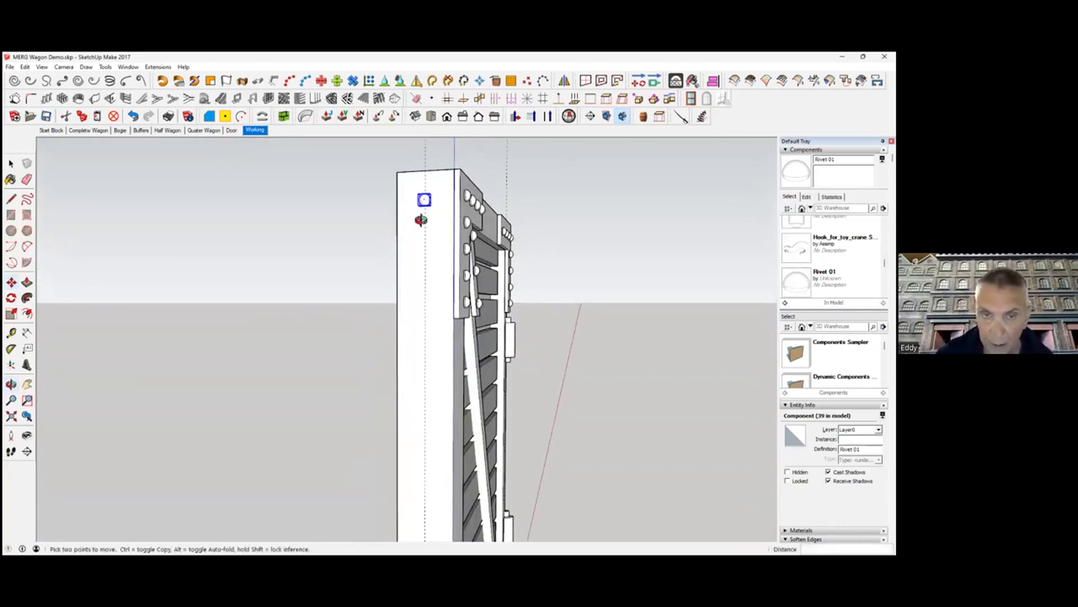
key("ctrl")
left_click(425, 203)
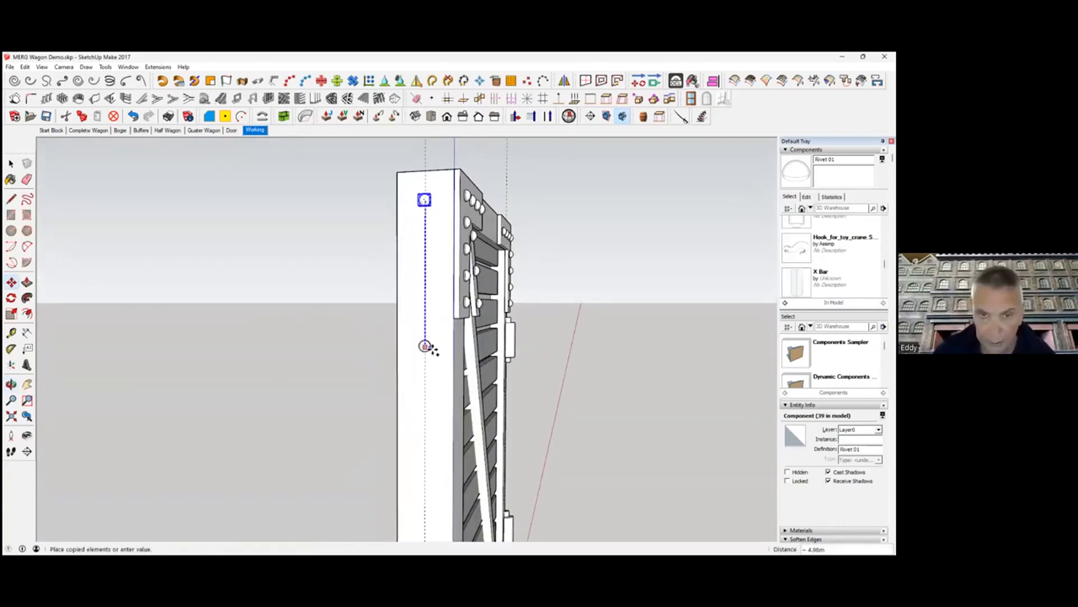
scroll(445, 303, "down", 5)
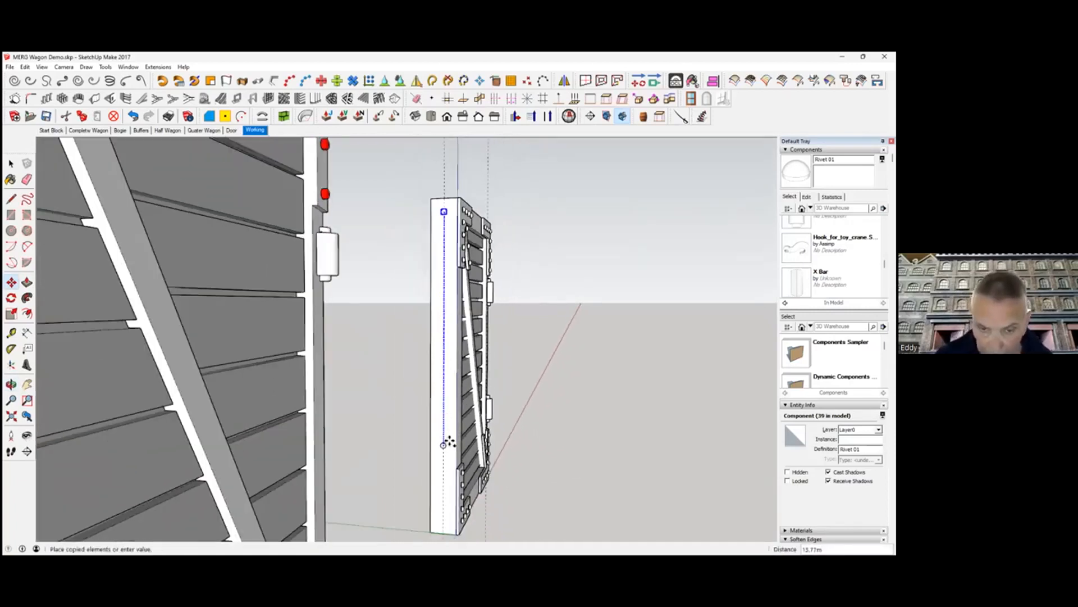
left_click(449, 518)
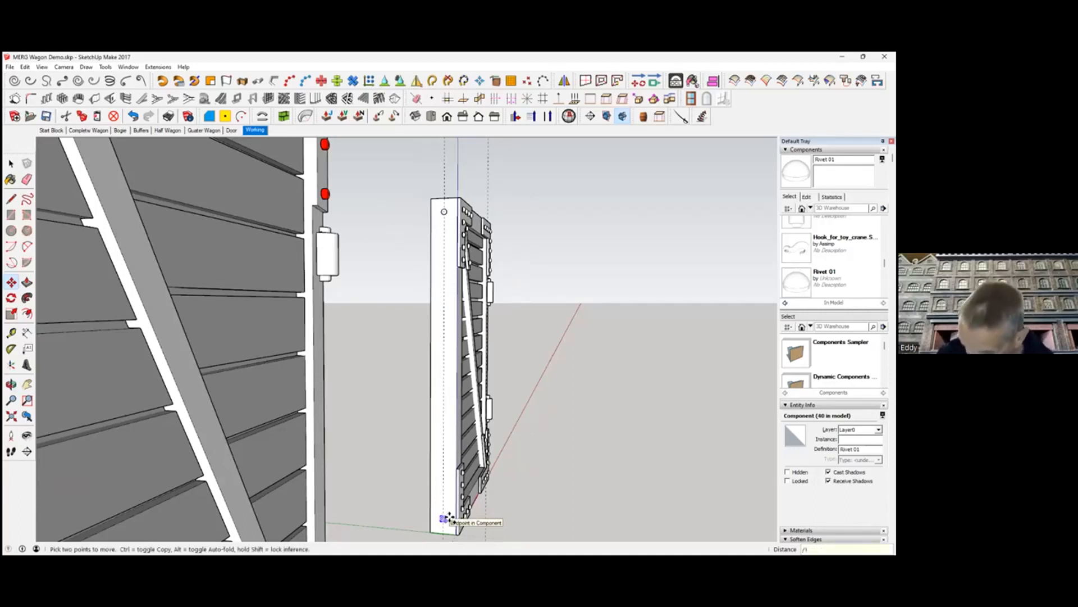
key("Return")
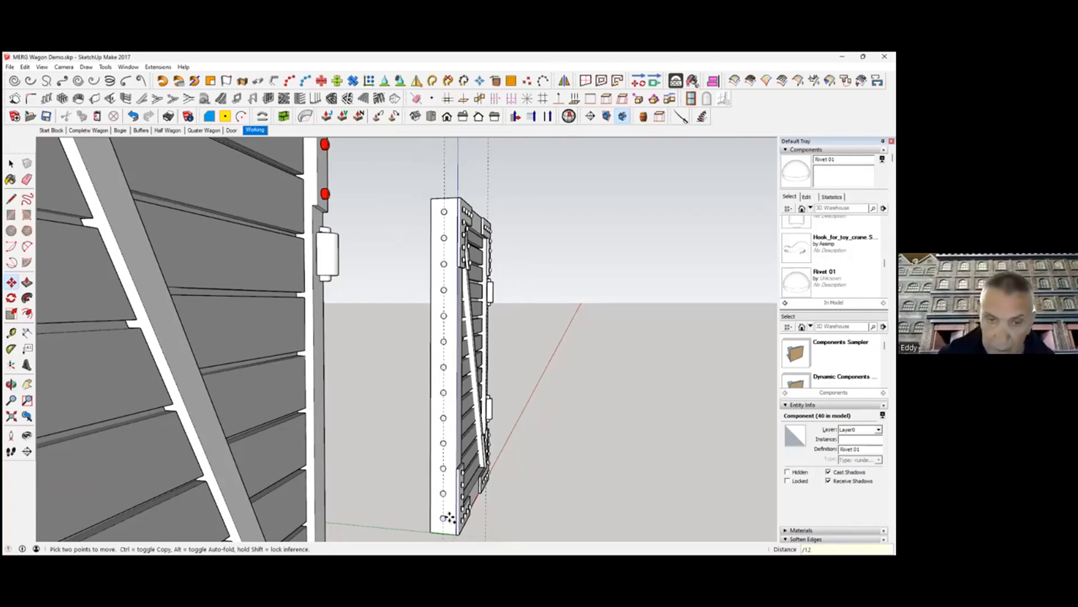
Make a group of the 13 rivets running down the door's side face
left_click(10, 163)
left_click(11, 165)
scroll(467, 362, "down", 4)
middle_click_drag(467, 363, 388, 374)
left_click_drag(416, 243, 455, 477)
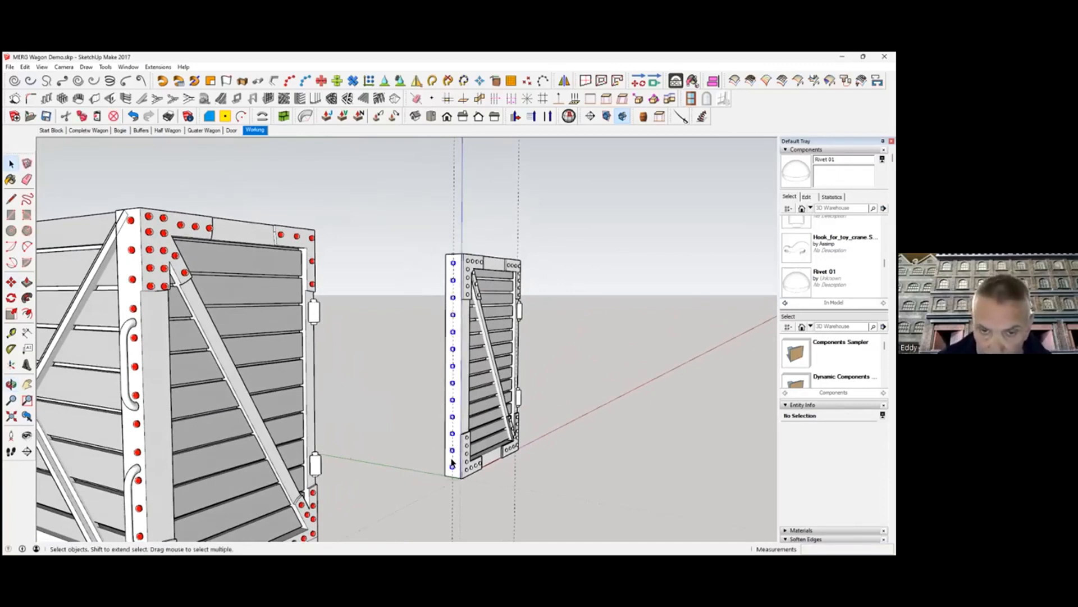
right_click(453, 452)
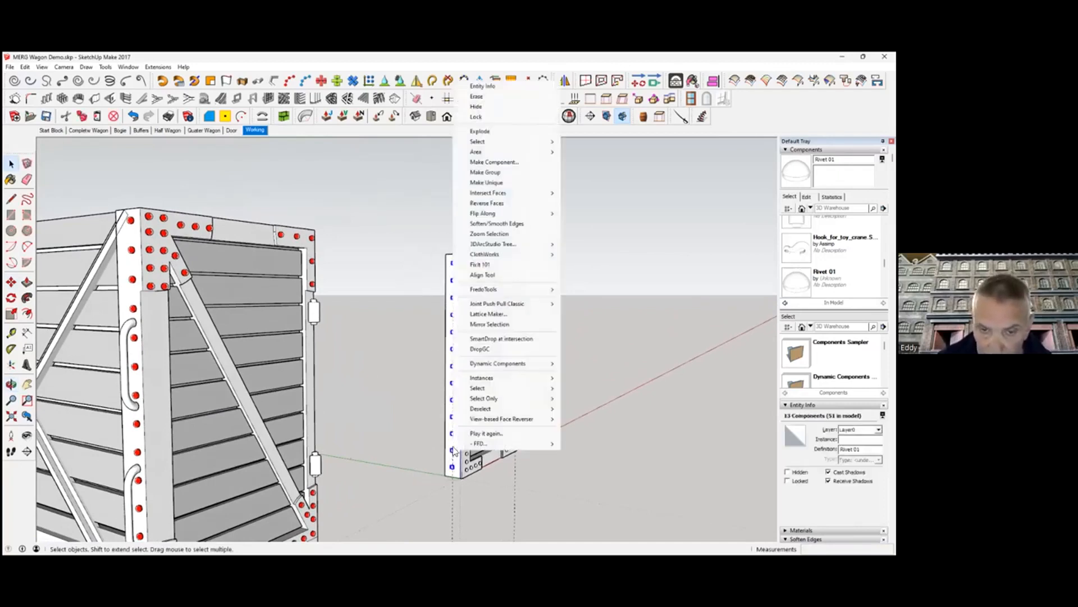
left_click(488, 174)
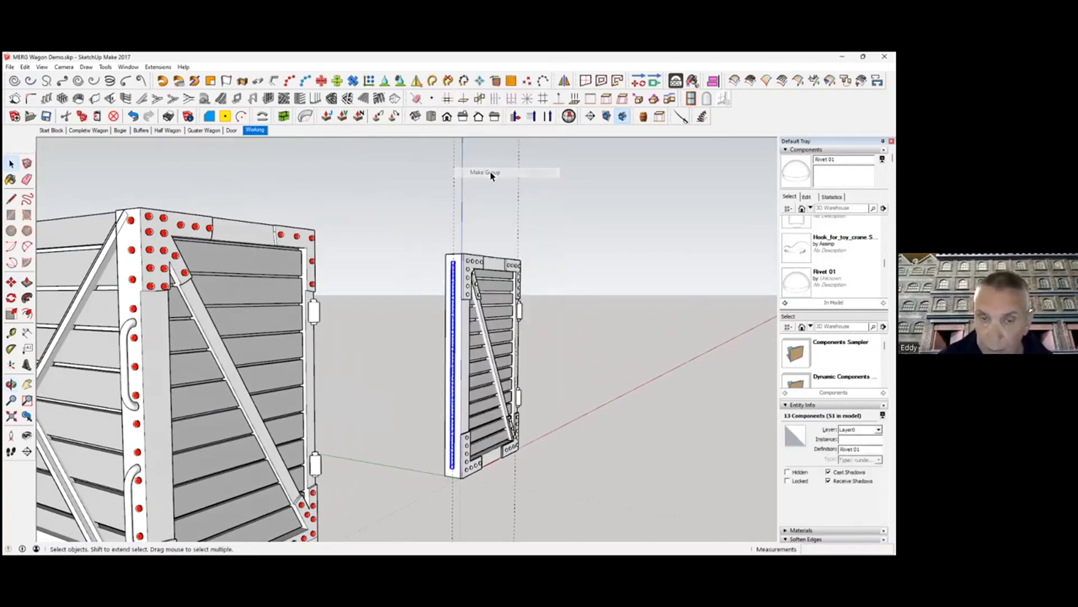
Cut the rivet-row group and paste it in place inside the door group, closing the door group when done
left_click(82, 117)
double_click(473, 331)
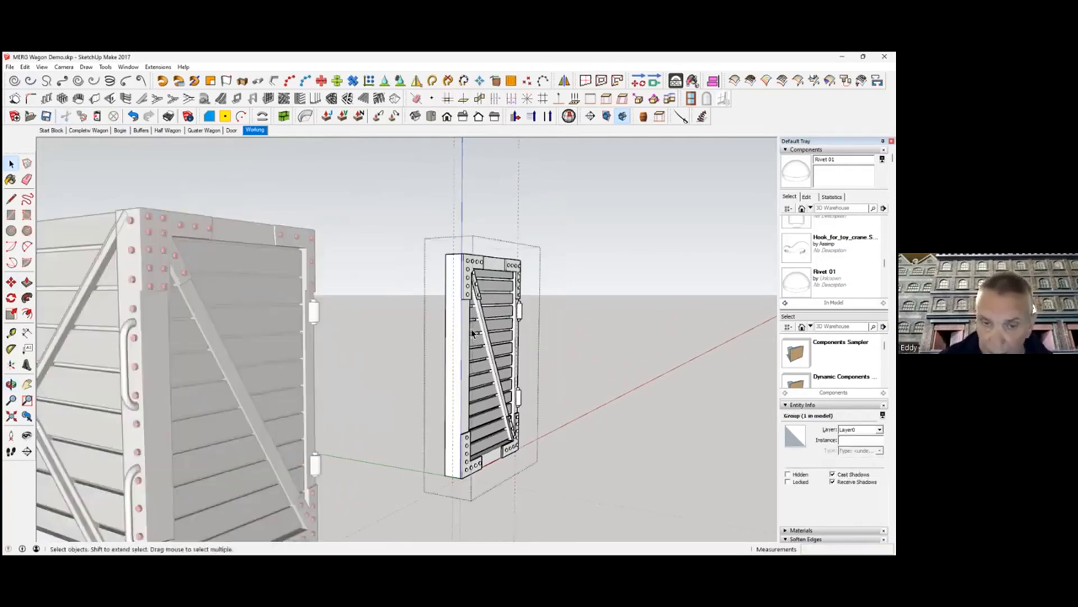
left_click(24, 66)
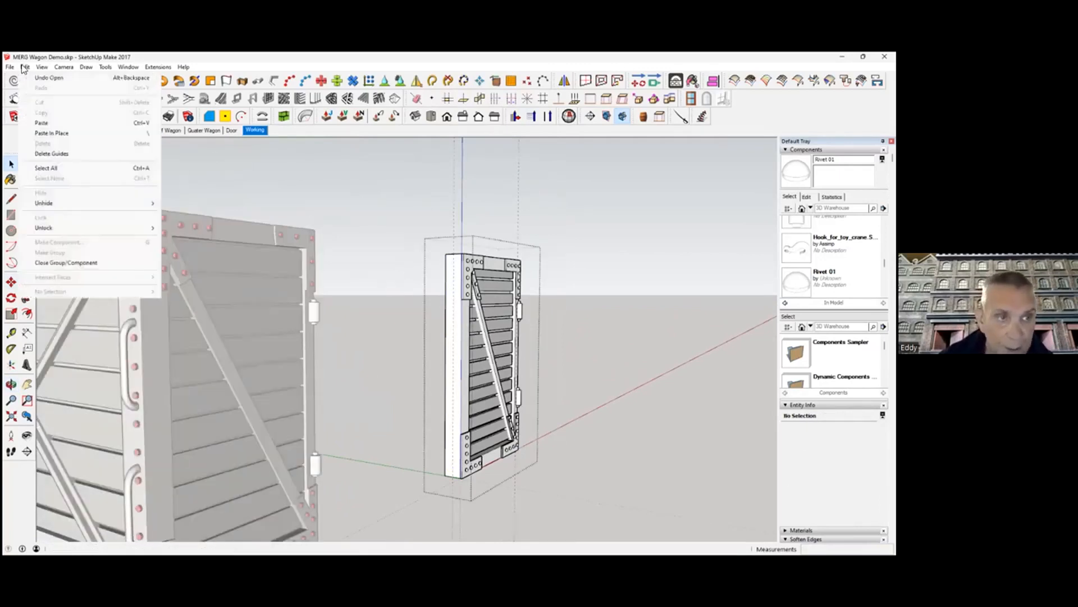
left_click(68, 134)
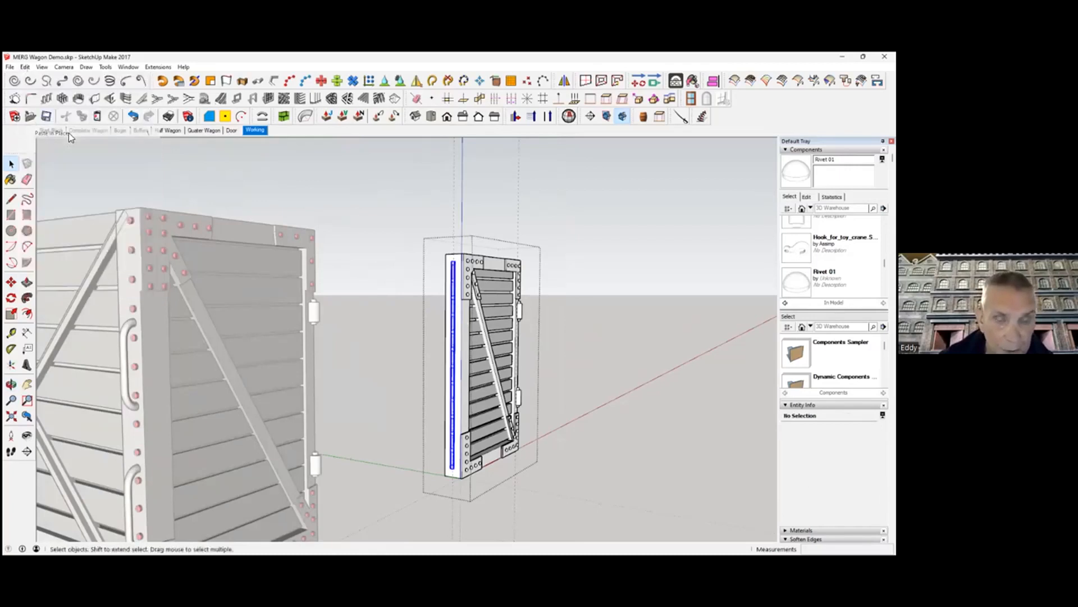
left_click(580, 416)
middle_click_drag(425, 415, 433, 407)
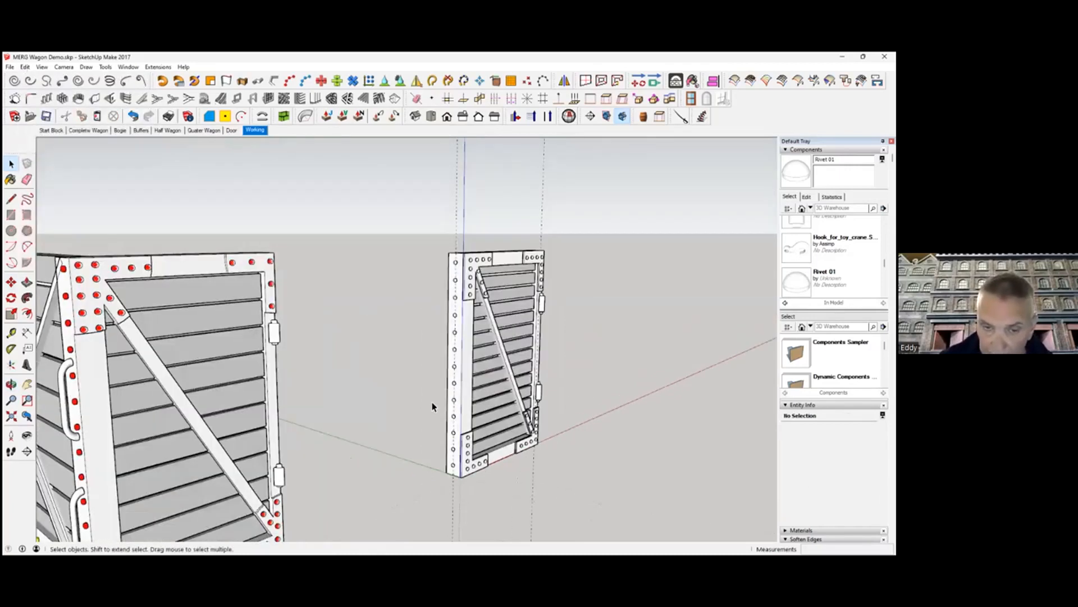
middle_click_drag(87, 405, 115, 394)
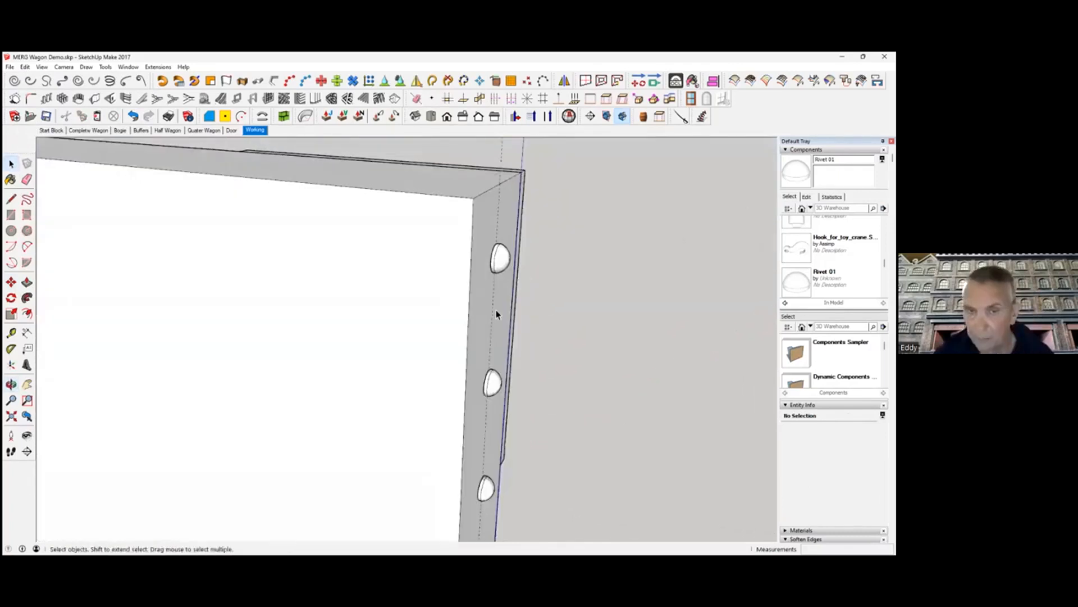
middle_click_drag(497, 313, 456, 236, "shift")
left_click(26, 247)
left_click(26, 263)
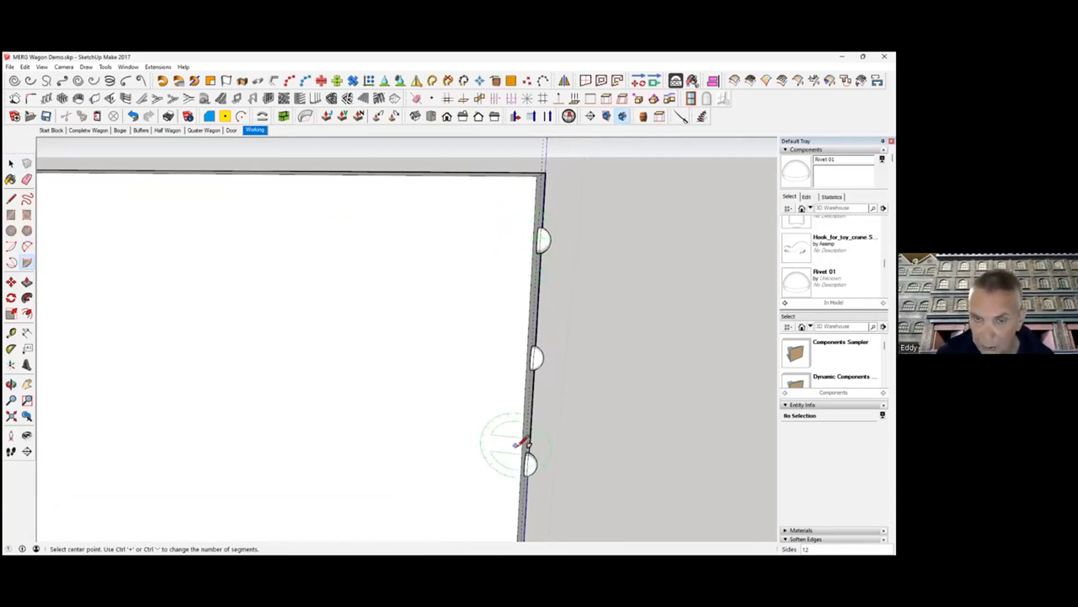
middle_click_drag(549, 417, 638, 292)
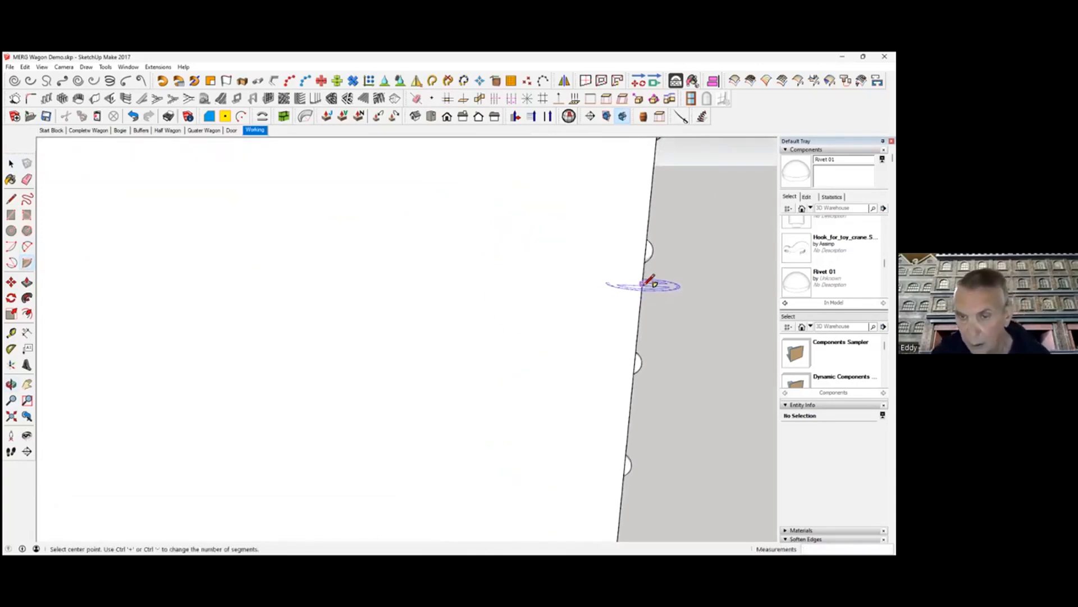
left_click(644, 283)
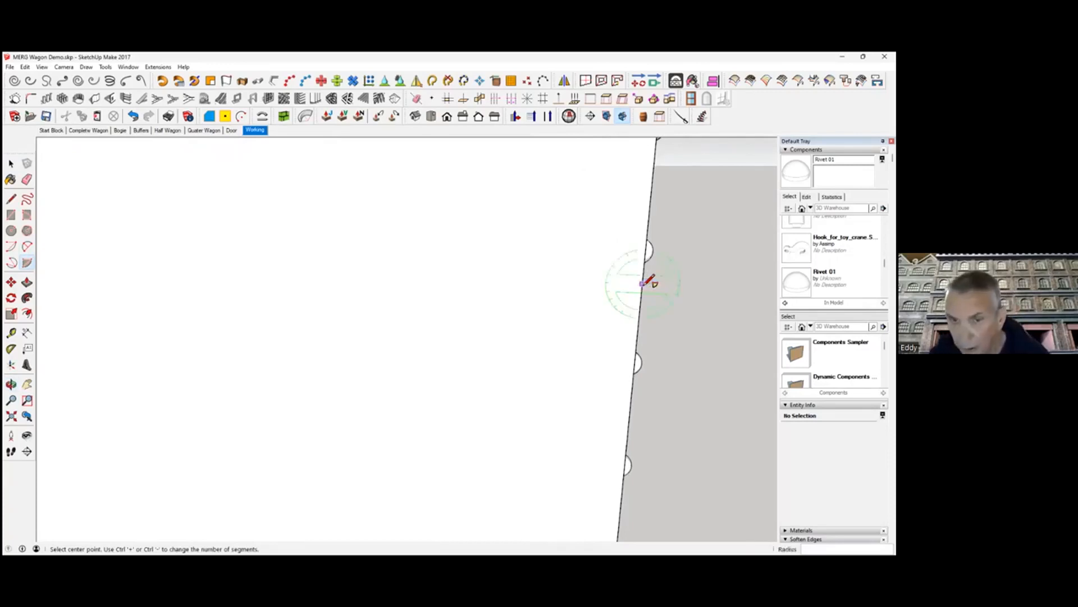
left_click(643, 284)
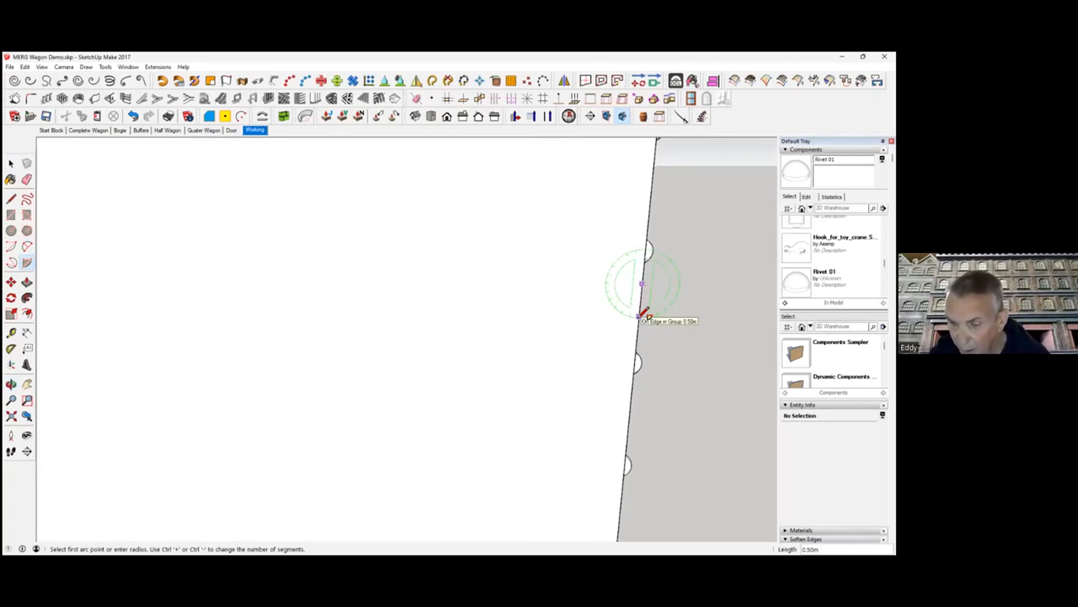
left_click(639, 316)
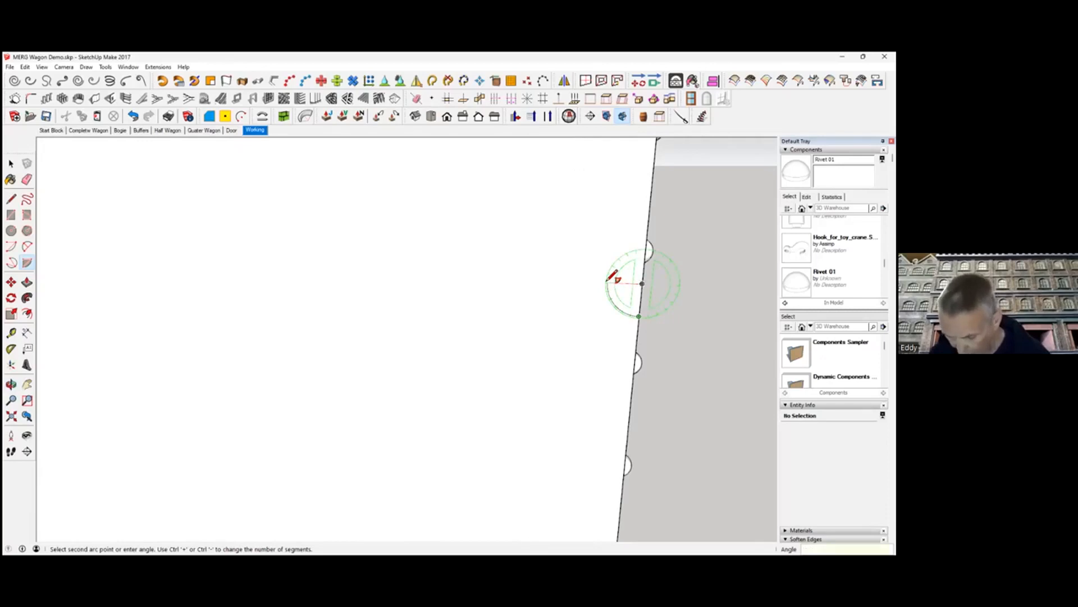
key("Escape")
Draw a 90-degree pie with a radius of about 0.5 m on the door's rear face, centred on the riveted edge between two rivets
left_click(643, 281)
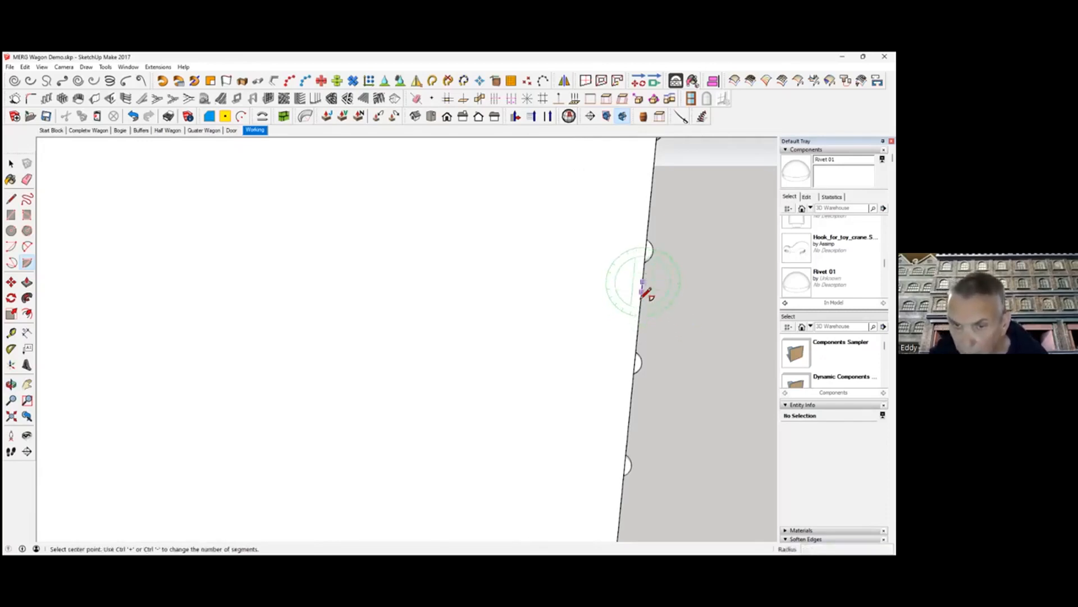
left_click(640, 314)
left_click(620, 281)
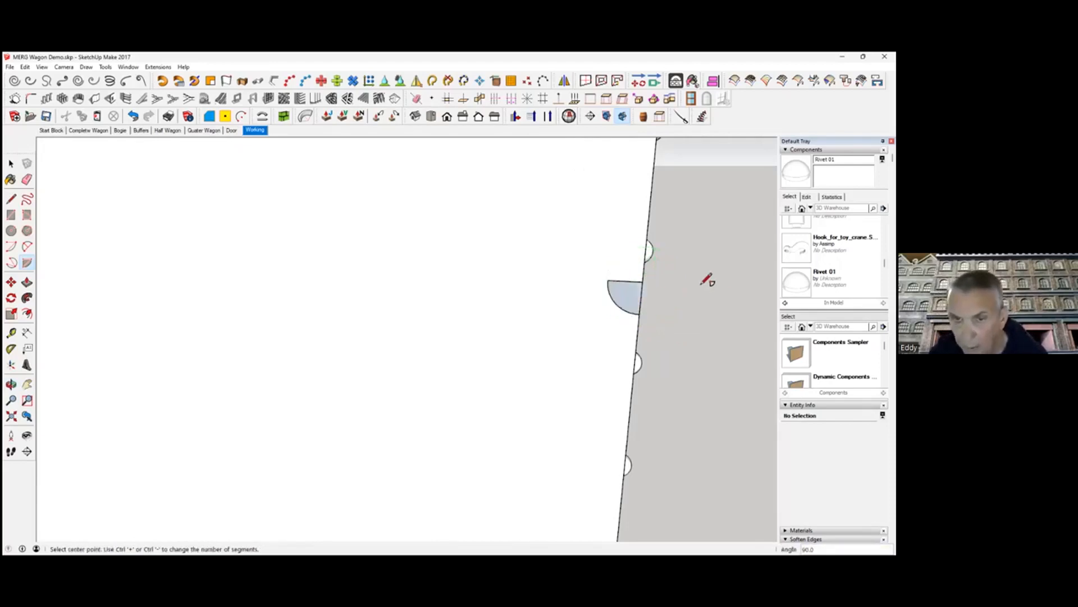
middle_click_drag(634, 298, 373, 164)
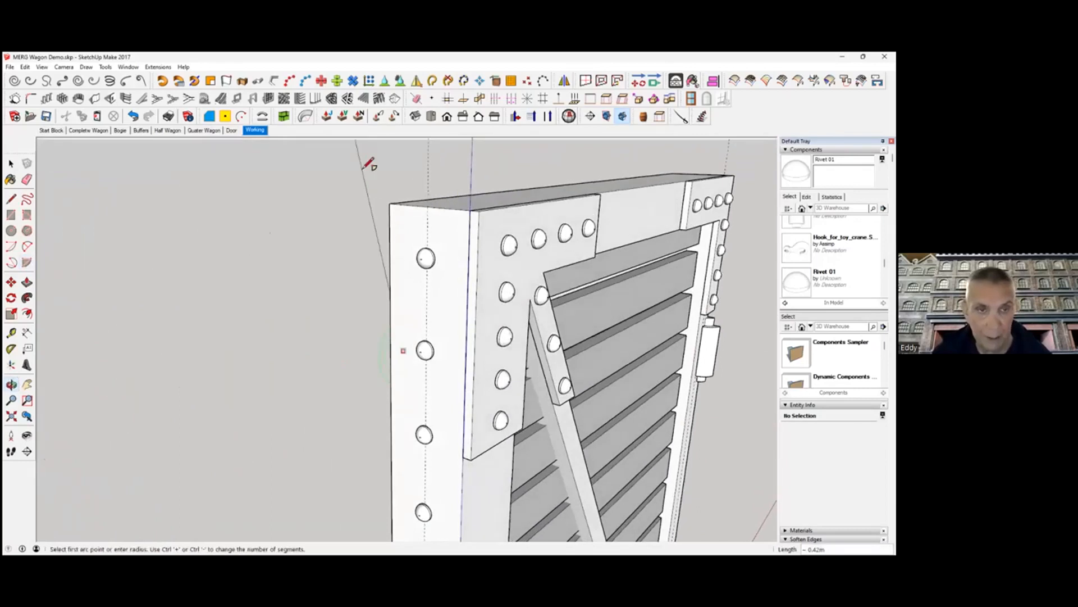
left_click(256, 130)
key("space")
Open the finished wagon's group for editing at the upper handle beside the red rivet row
scroll(103, 331, "up", 5)
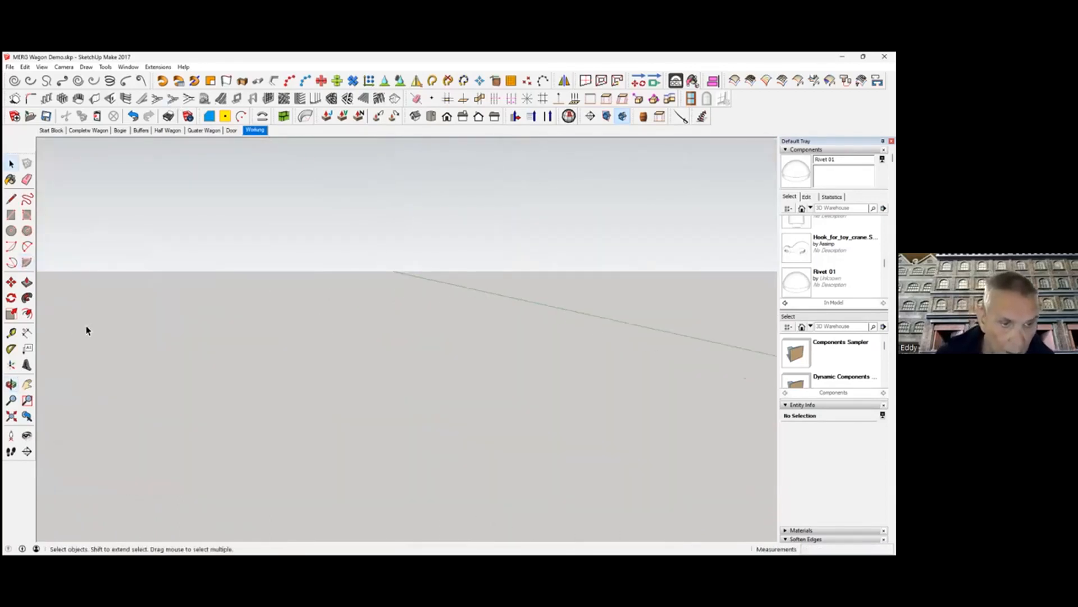
scroll(92, 332, "down", 3)
middle_click_drag(104, 291, 308, 318)
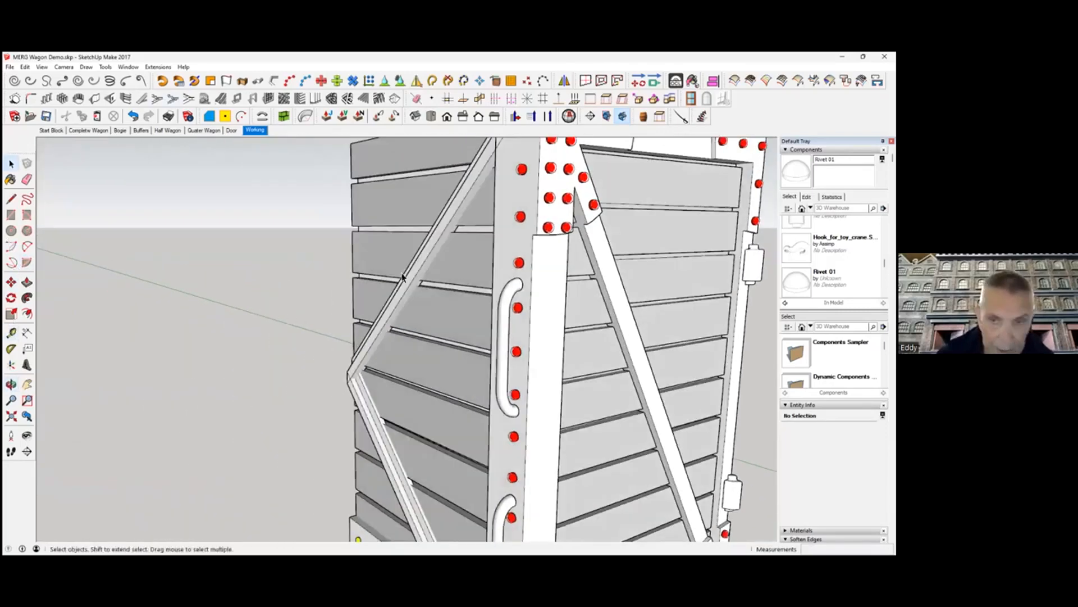
middle_click_drag(521, 267, 549, 318)
left_click(11, 333)
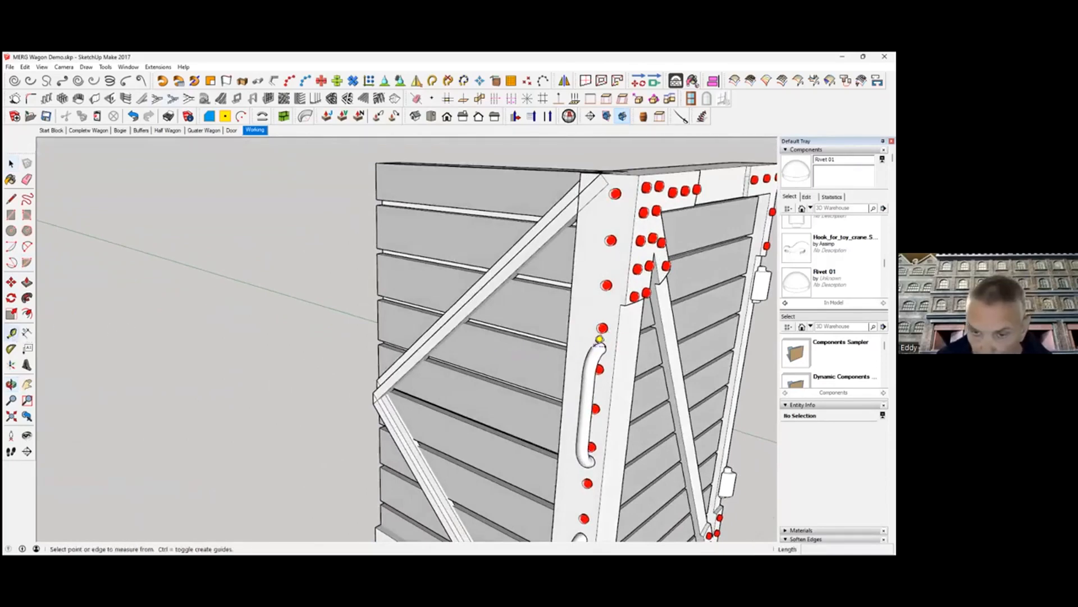
scroll(599, 337, "up", 6)
middle_click_drag(599, 338, 599, 373)
key("space")
left_click(600, 374)
double_click(600, 374)
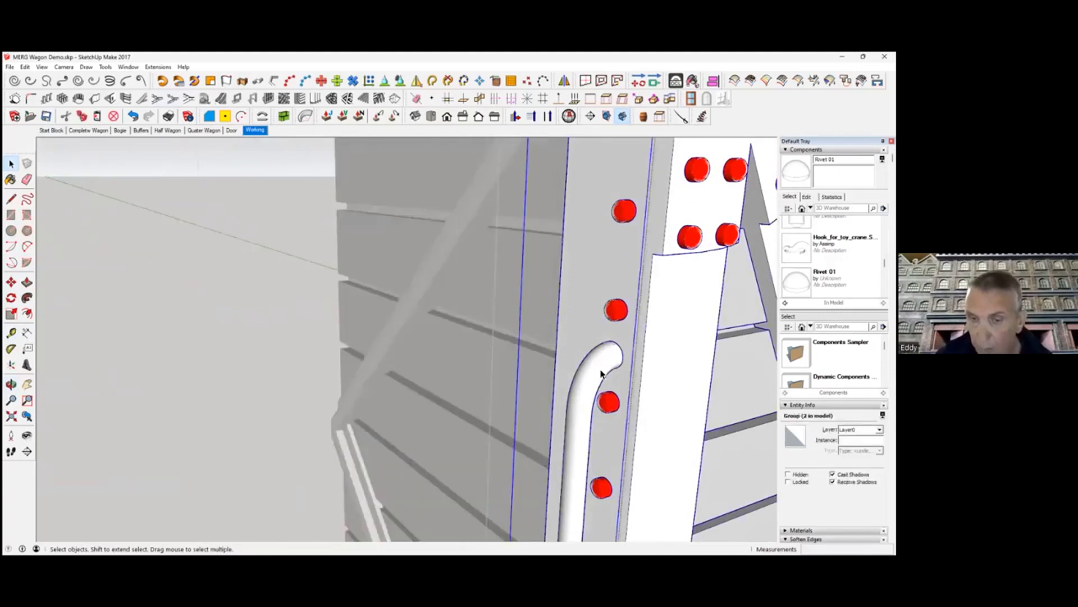
Select the upper handle component and flip it along its red axis and its green axis
left_click(601, 374)
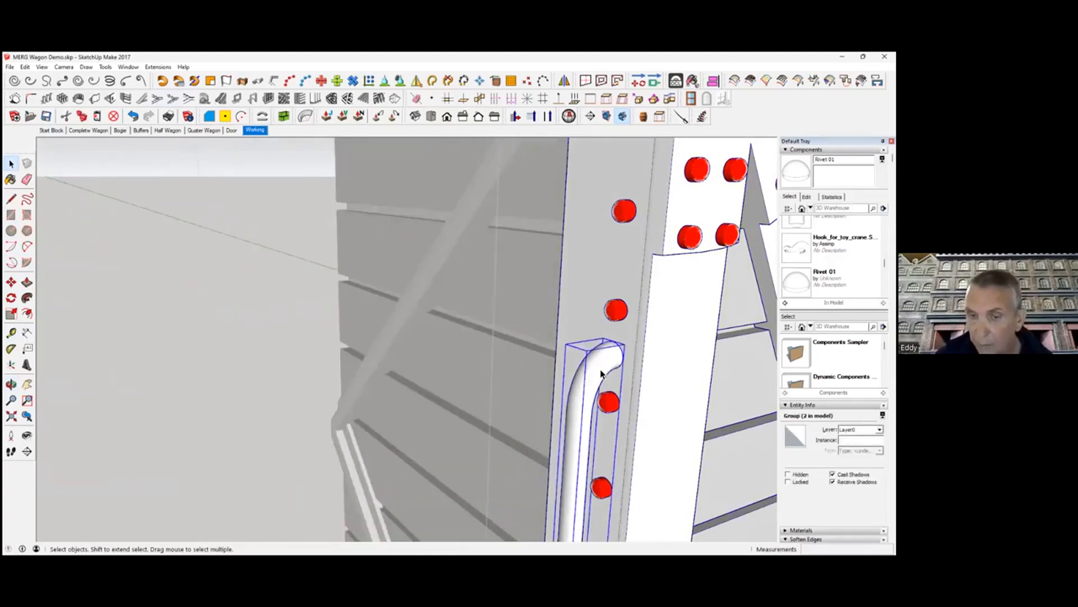
right_click(600, 374)
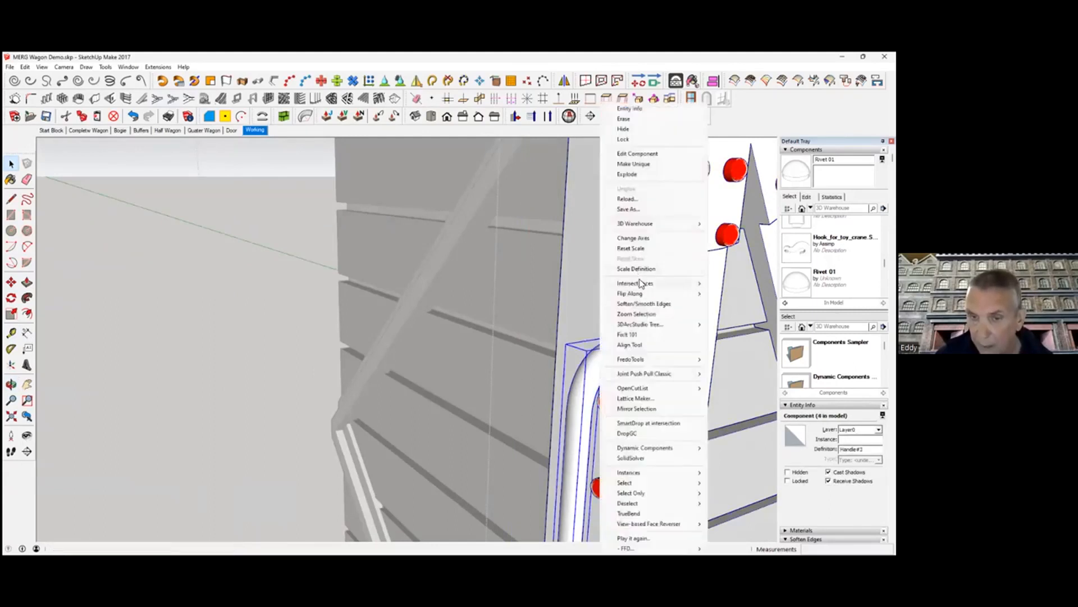
mouse_move(644, 295)
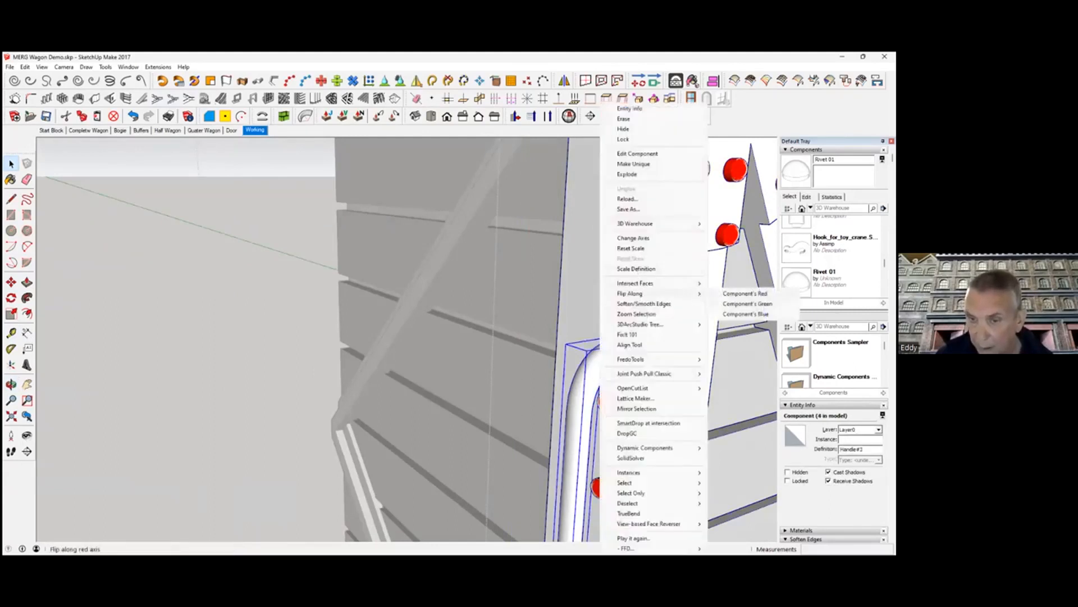
left_click(745, 294)
right_click(603, 365)
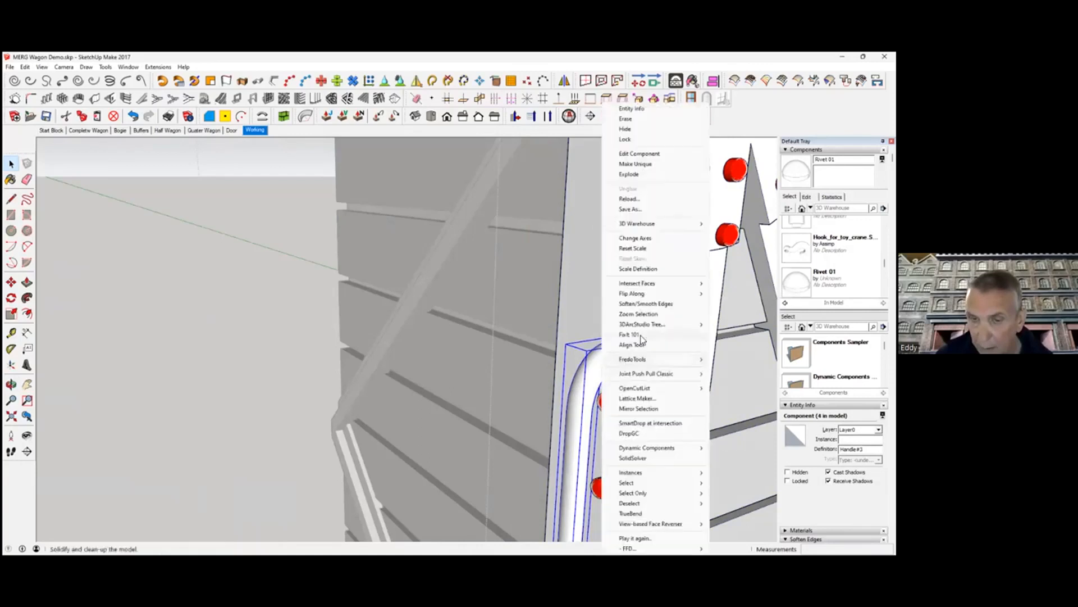
mouse_move(641, 295)
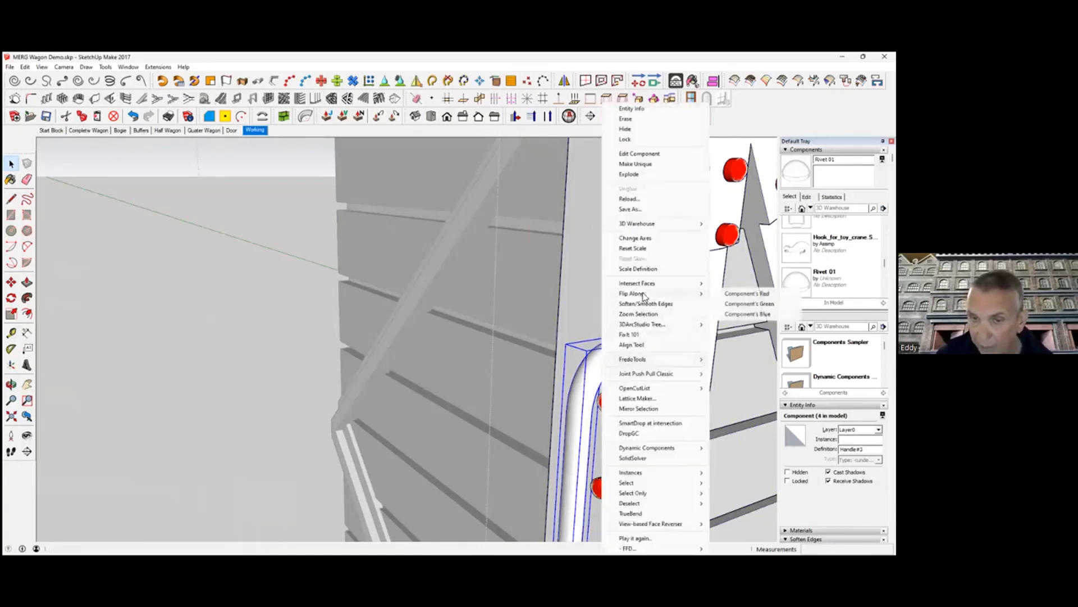
left_click(749, 304)
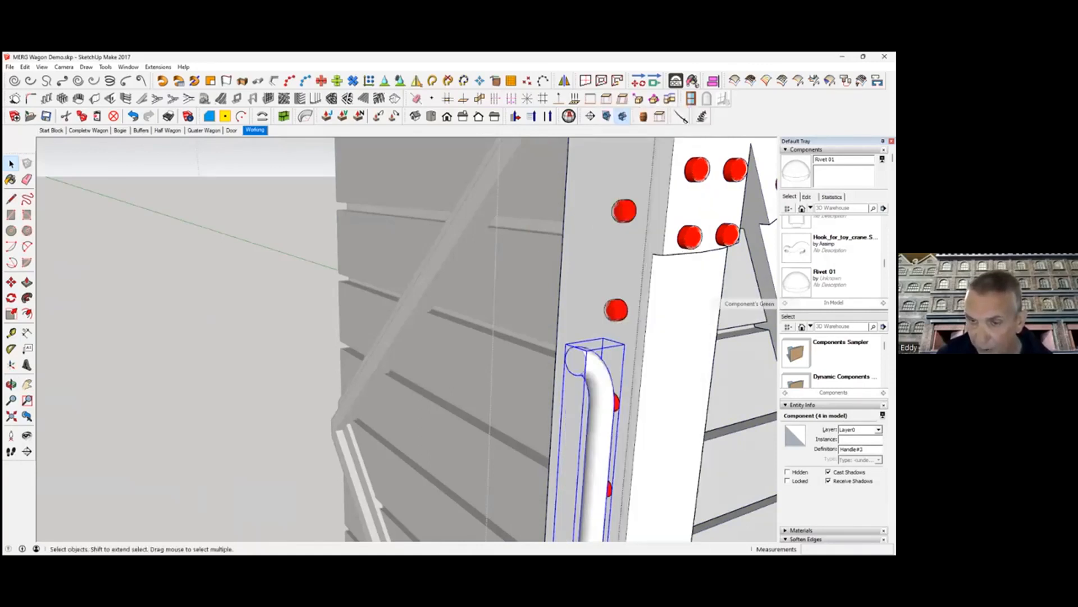
Measure the end and bend of the finished wagon's upper handle with the Tape Measure tool
left_click(10, 333)
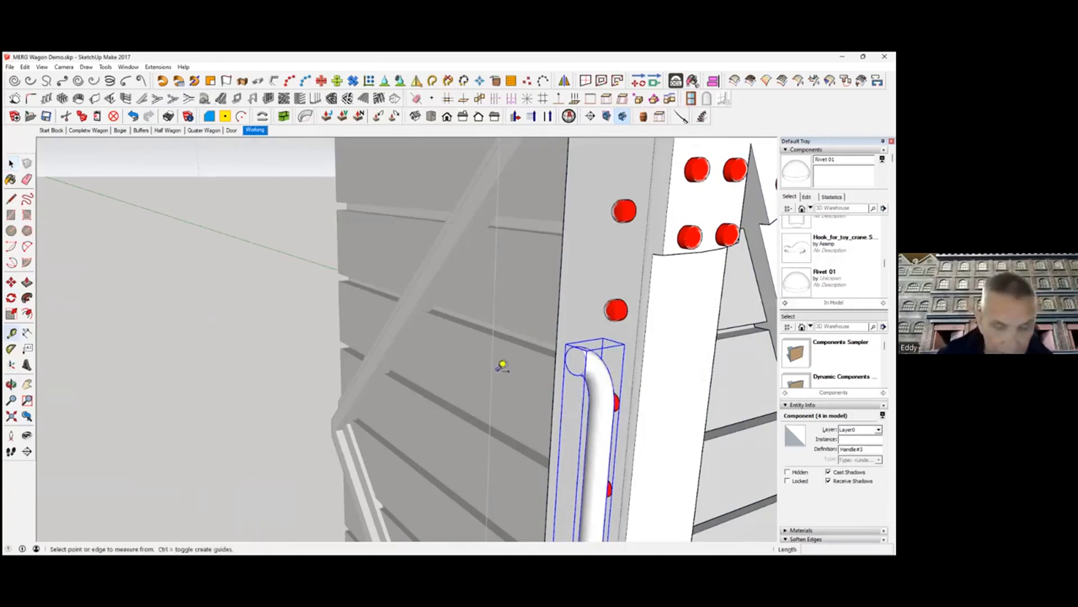
left_click(567, 360)
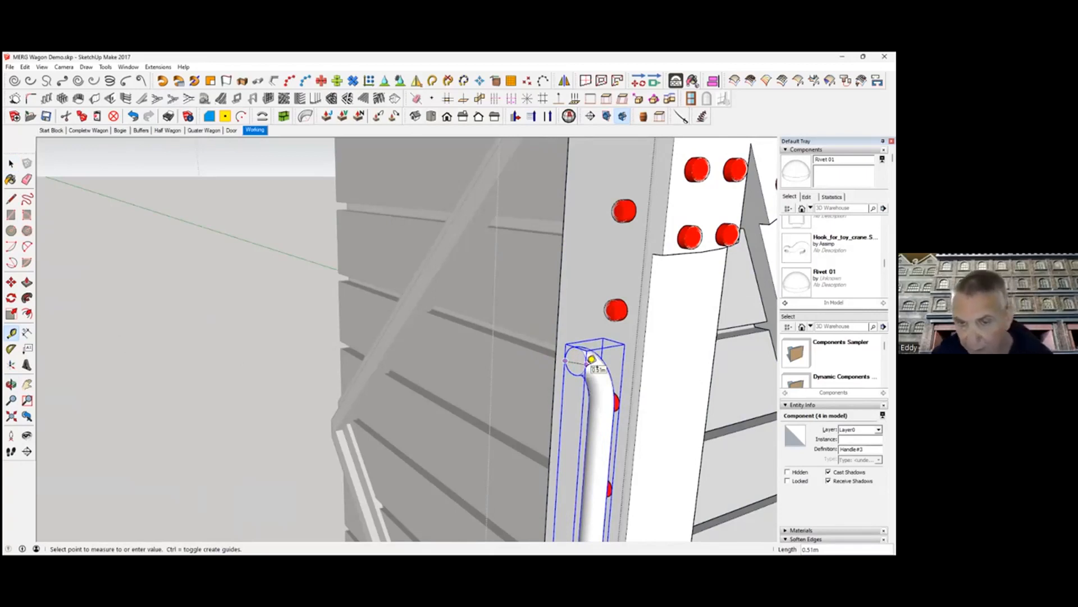
left_click(586, 364)
middle_click_drag(608, 390, 528, 366)
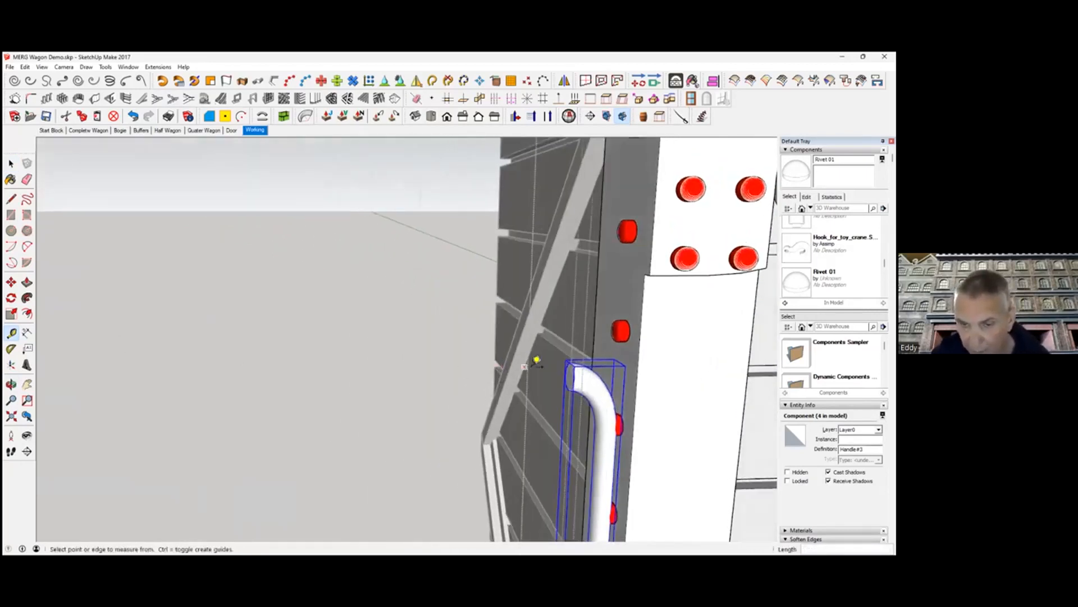
left_click(581, 371)
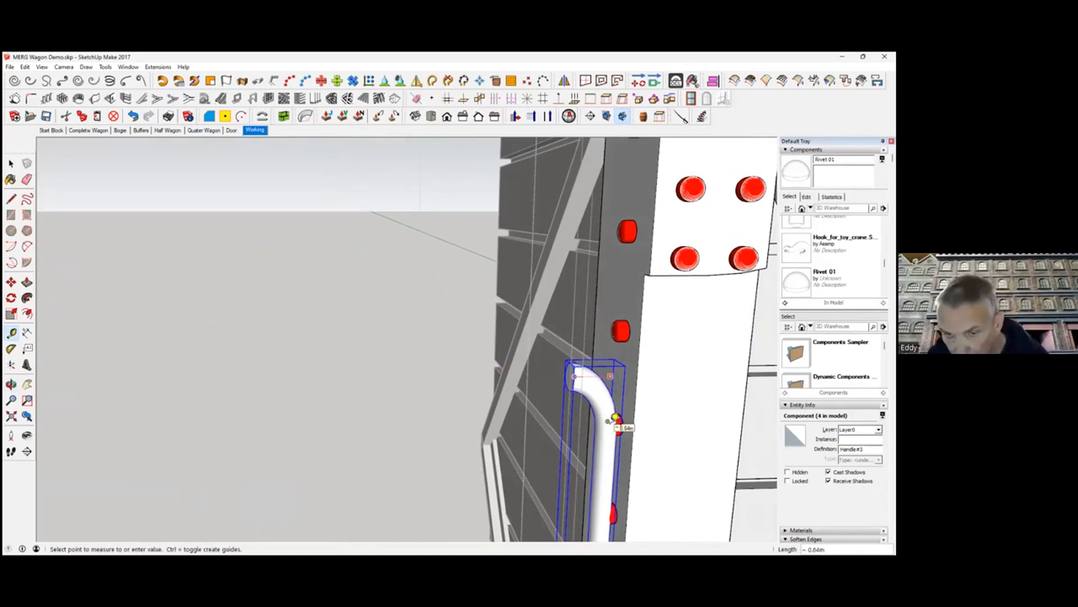
key("Escape")
middle_click_drag(373, 249, 393, 315)
scroll(674, 373, "down", 3)
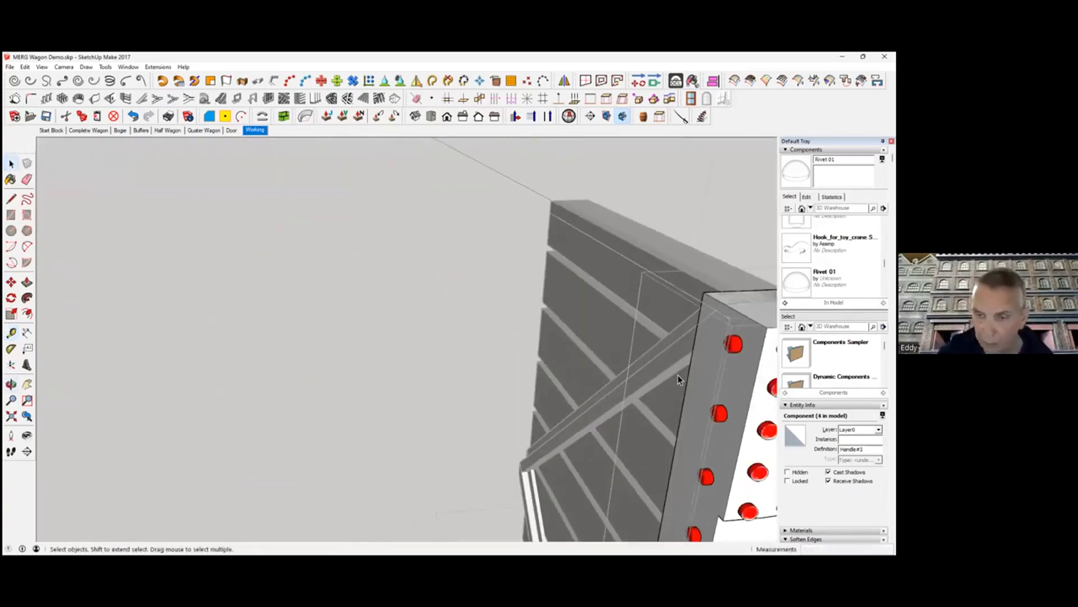
Return to the Working scene at the door's quarter-circle pie and close the finished wagon's group
left_click(253, 132)
scroll(394, 315, "up", 6)
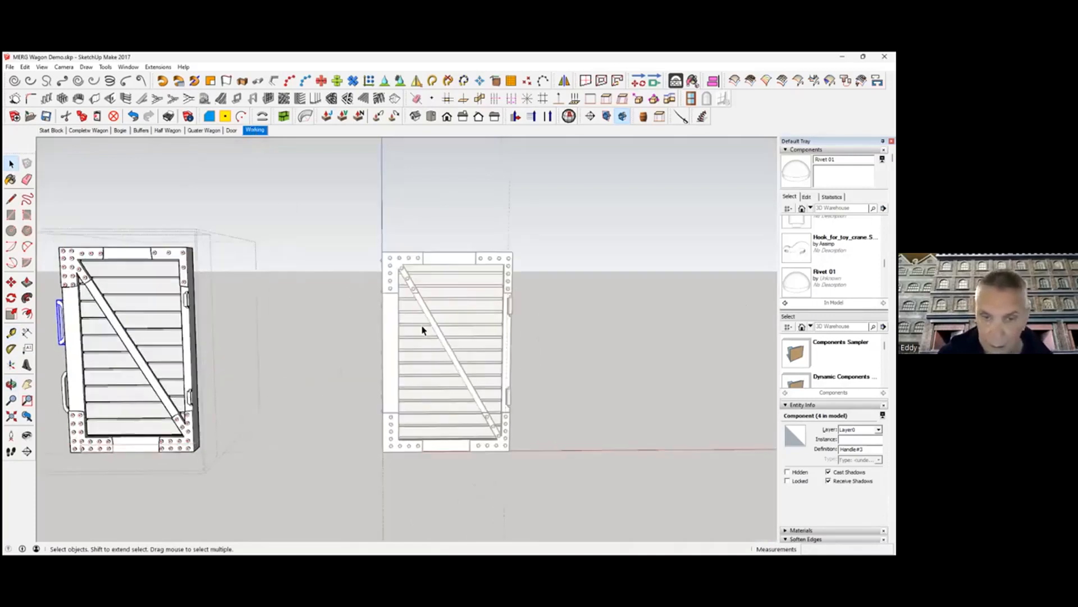
middle_click_drag(364, 276, 552, 296)
scroll(425, 274, "up", 2)
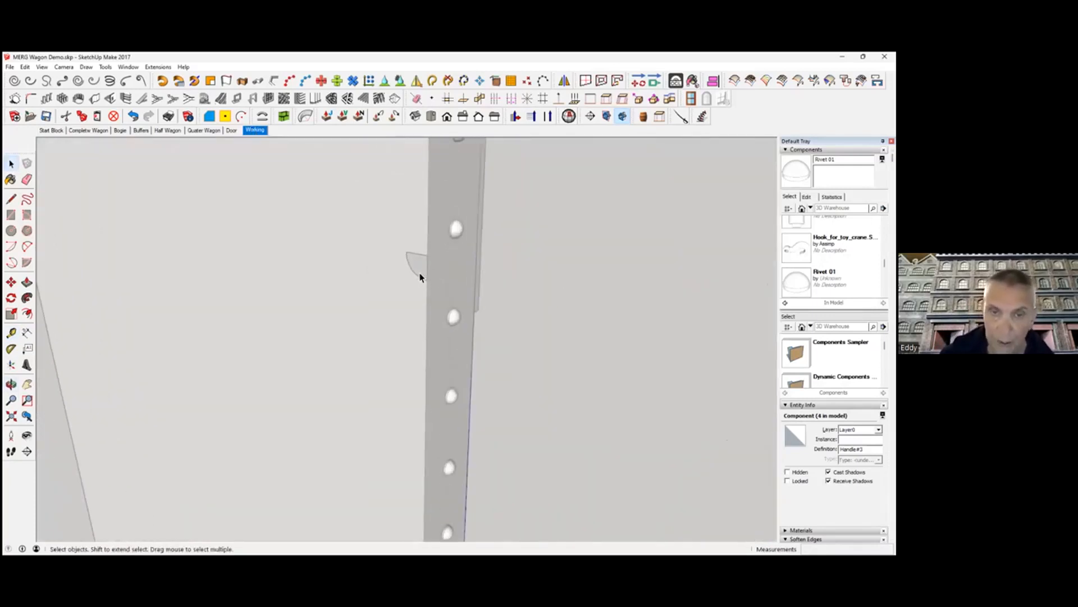
middle_click_drag(401, 274, 467, 382)
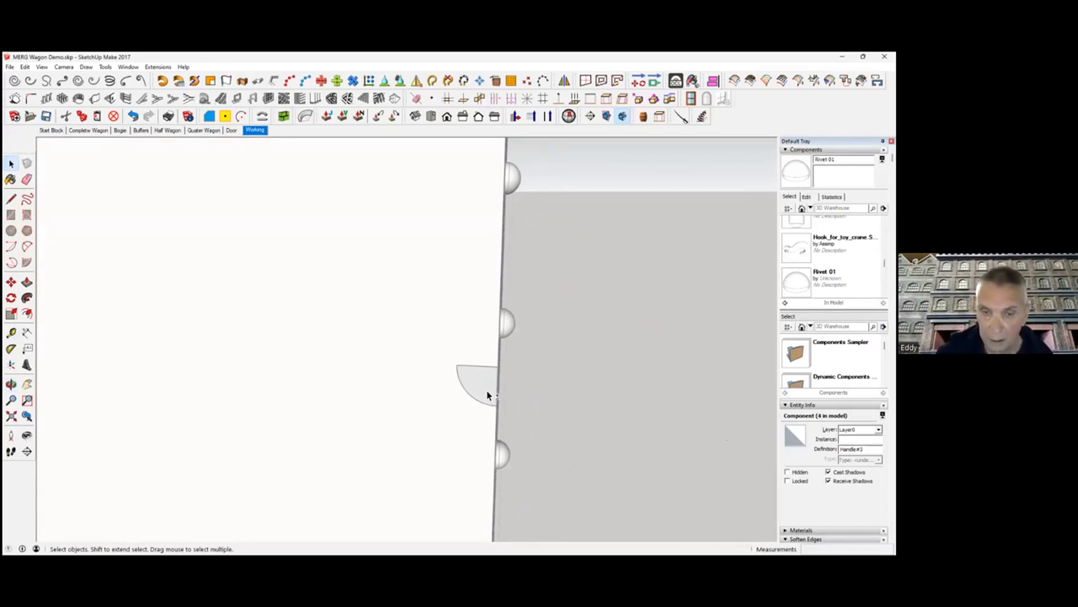
left_click(561, 406)
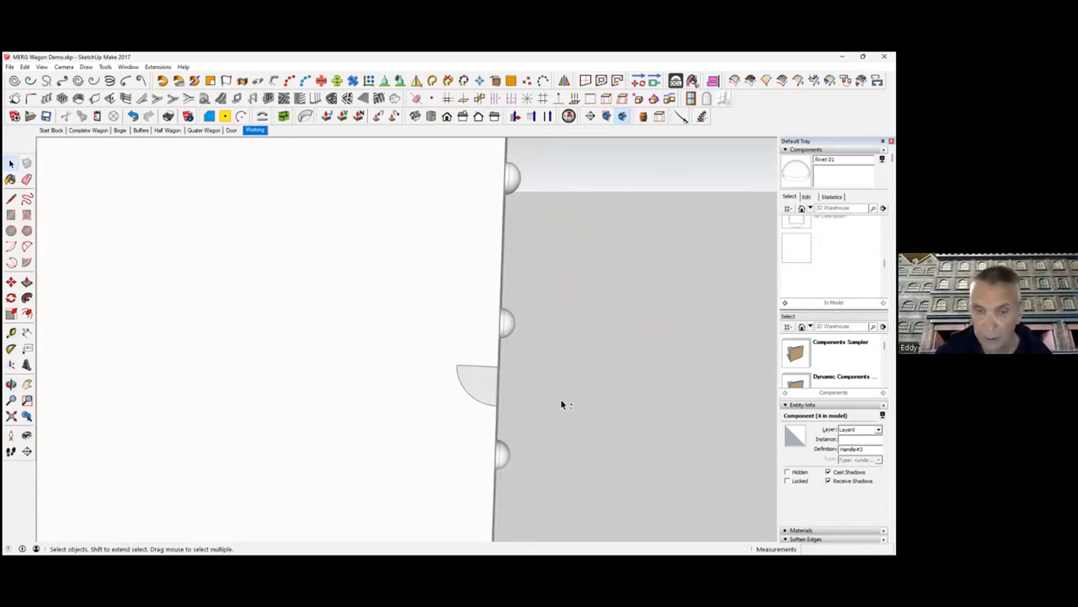
Select the whole quarter-circle pie and copy it about 2 m straight up along the door's riveted edge
left_click(488, 390)
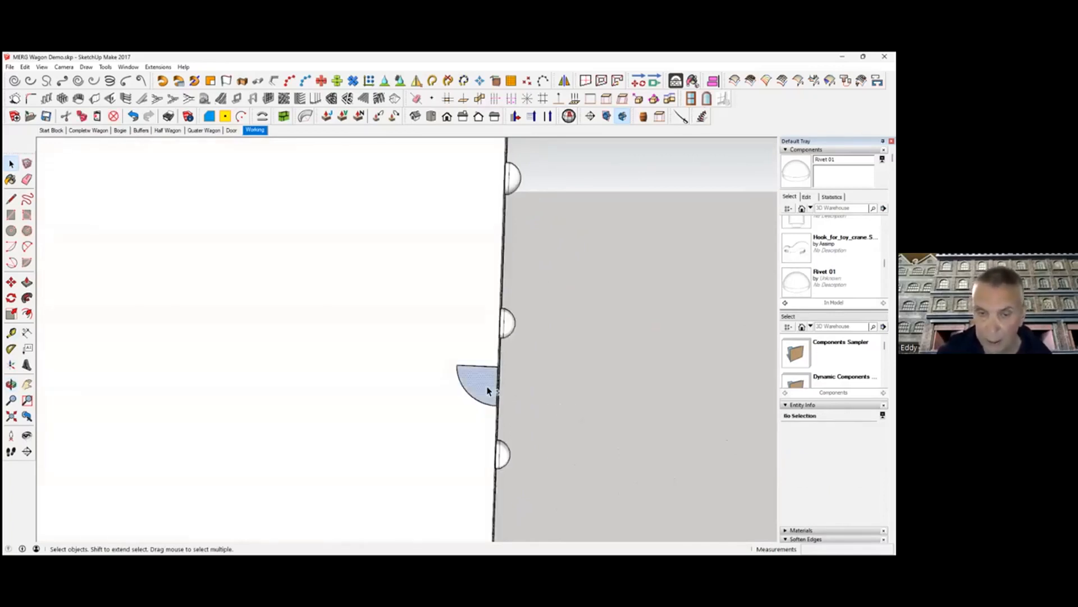
right_click(487, 386)
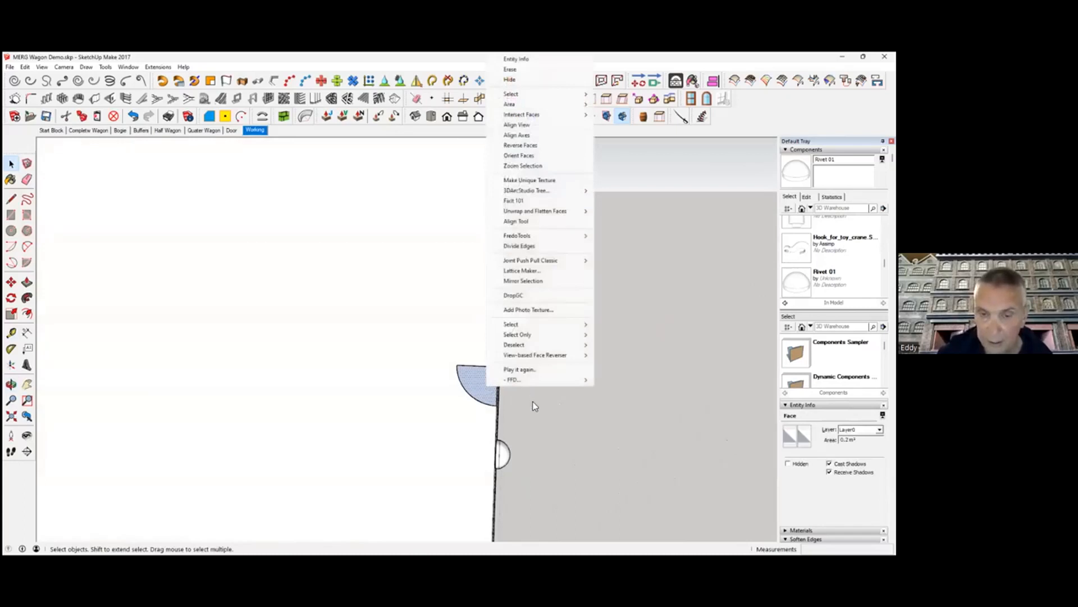
left_click(570, 422)
double_click(489, 387)
middle_click_drag(489, 385, 510, 404)
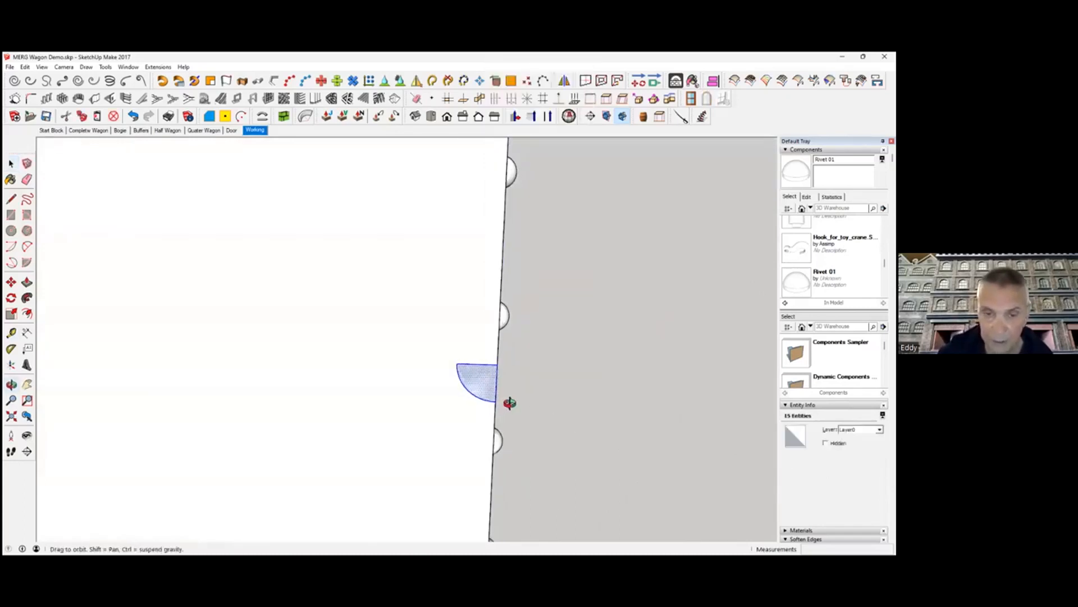
left_click(11, 281)
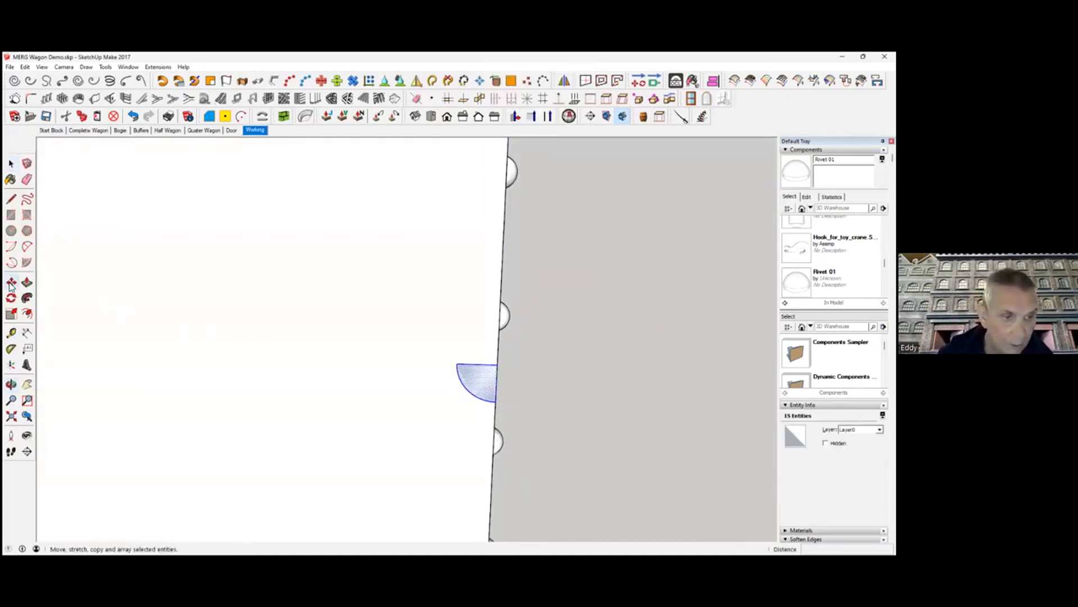
left_click(496, 403)
key("ctrl")
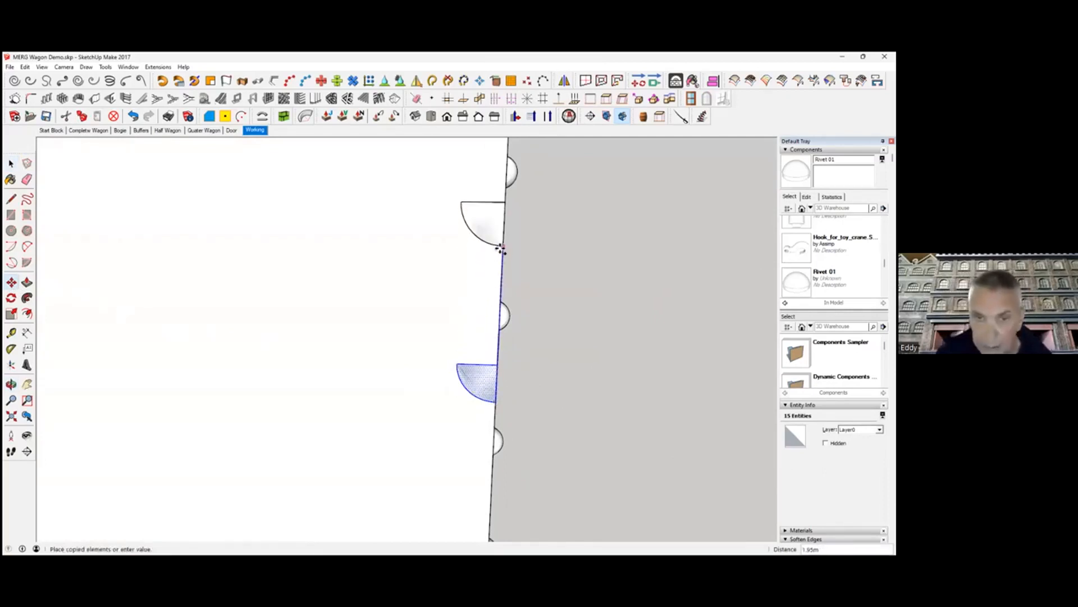
left_click(501, 246)
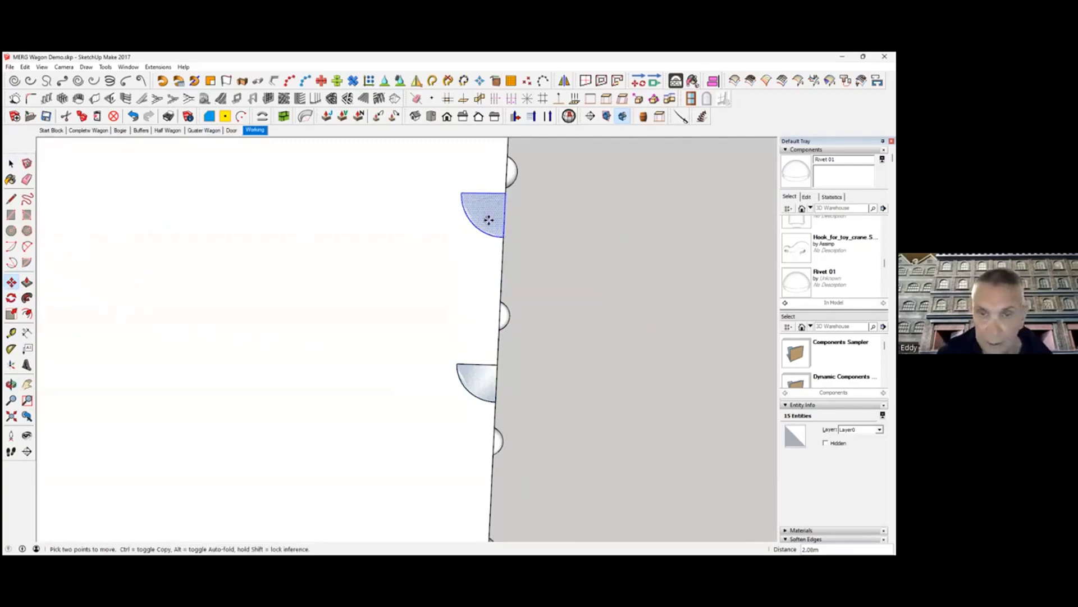
Rotate the upper pie copy 90 degrees about its corner on the door edge so it mirrors the lower one
left_click(10, 297)
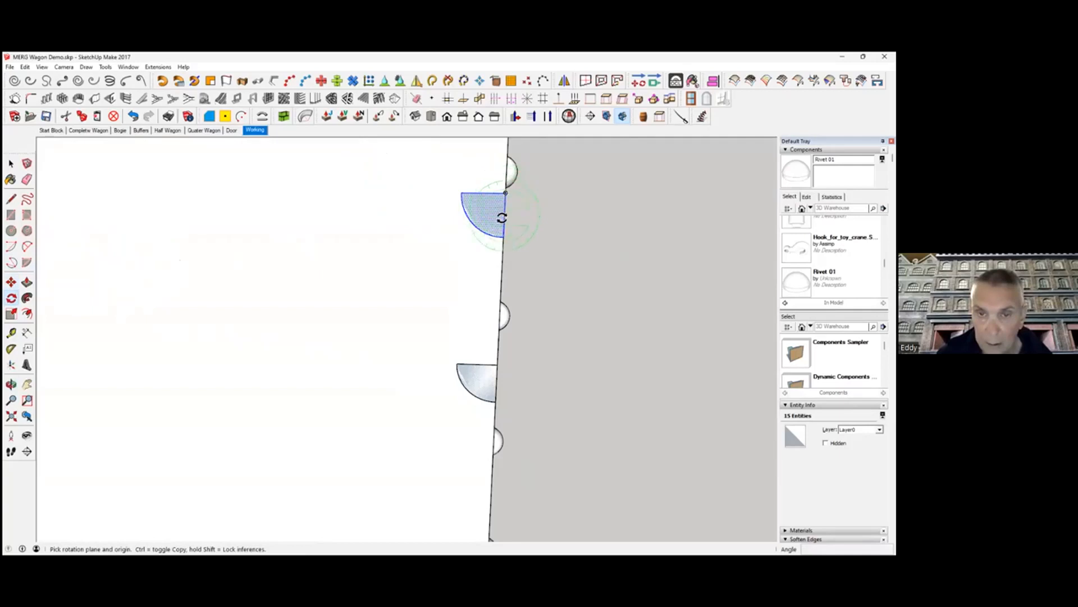
left_click(502, 239)
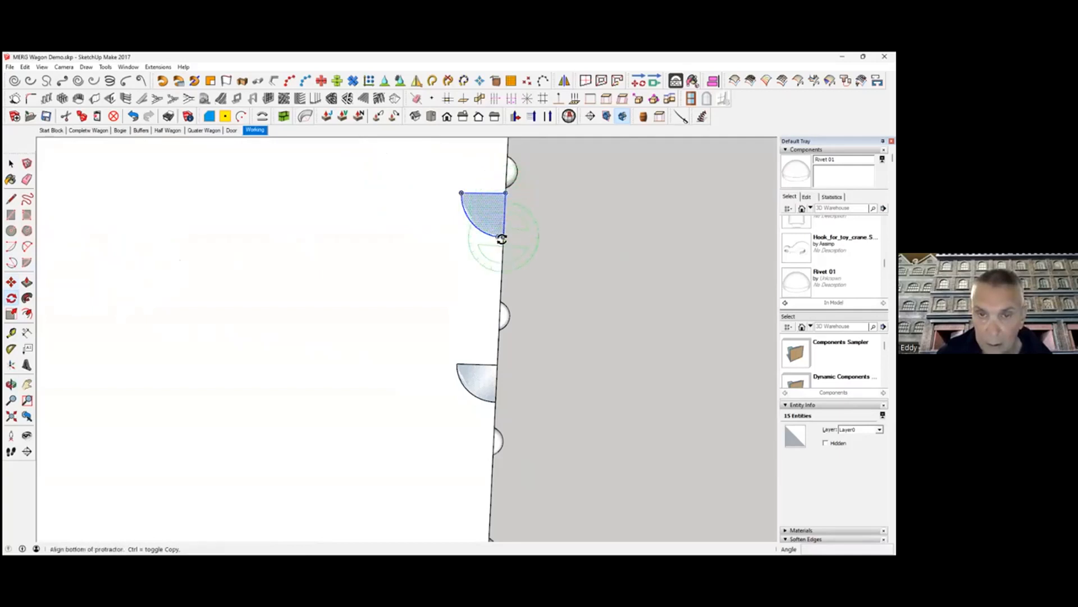
key("Escape")
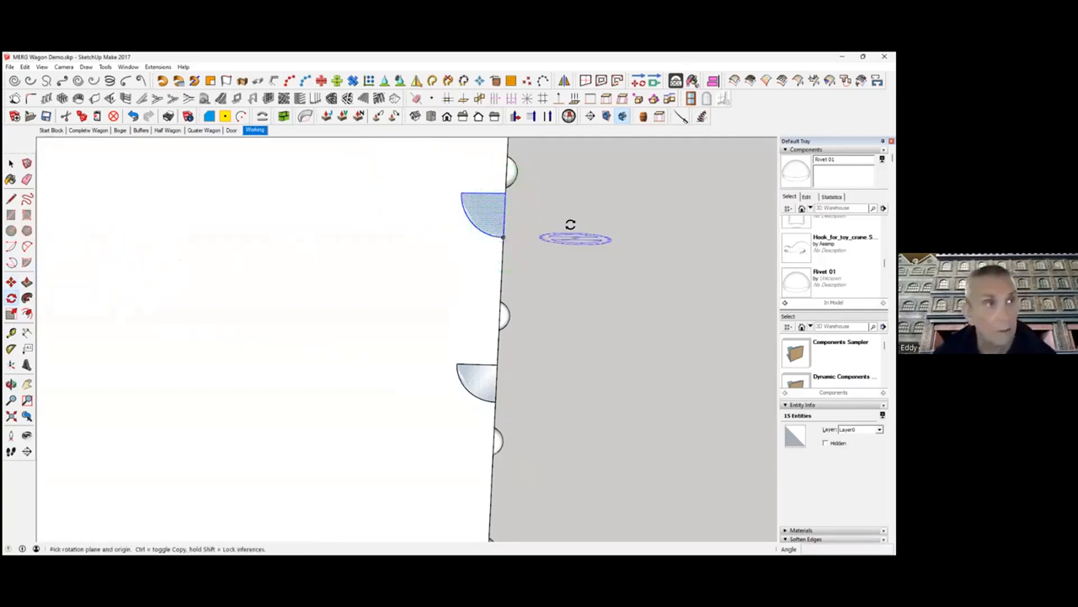
left_click(505, 193)
left_click(560, 193)
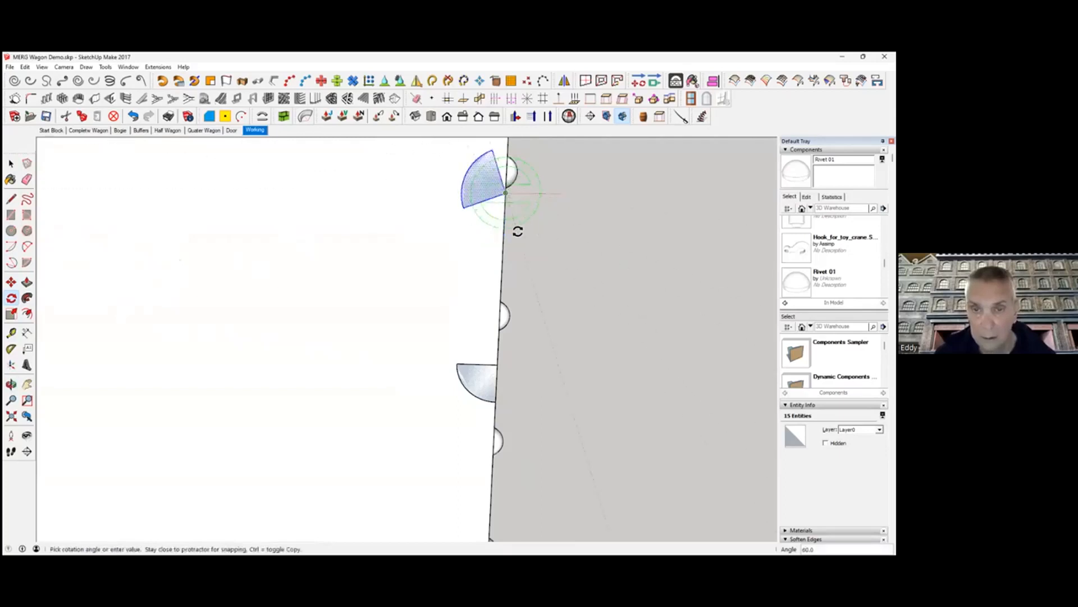
left_click(506, 224)
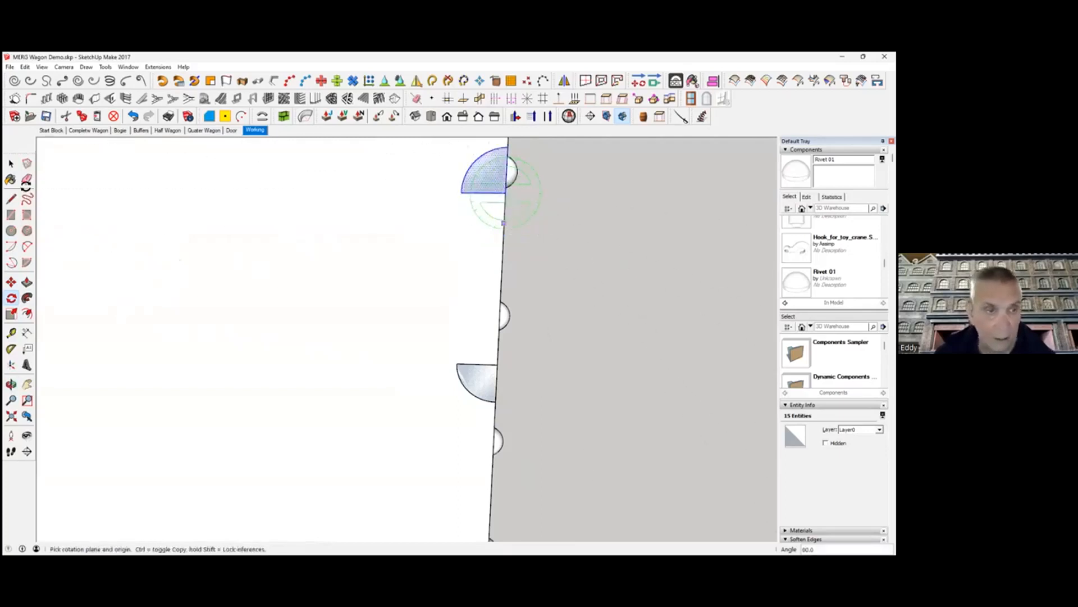
Draw a straight line joining the outer corners of the upper and lower pies
left_click(13, 201)
left_click(461, 193)
left_click(457, 364)
Delete the horizontal edges between the two pies and the straight section, leaving one rounded handle outline
key("space")
left_click(486, 199)
left_click(485, 194)
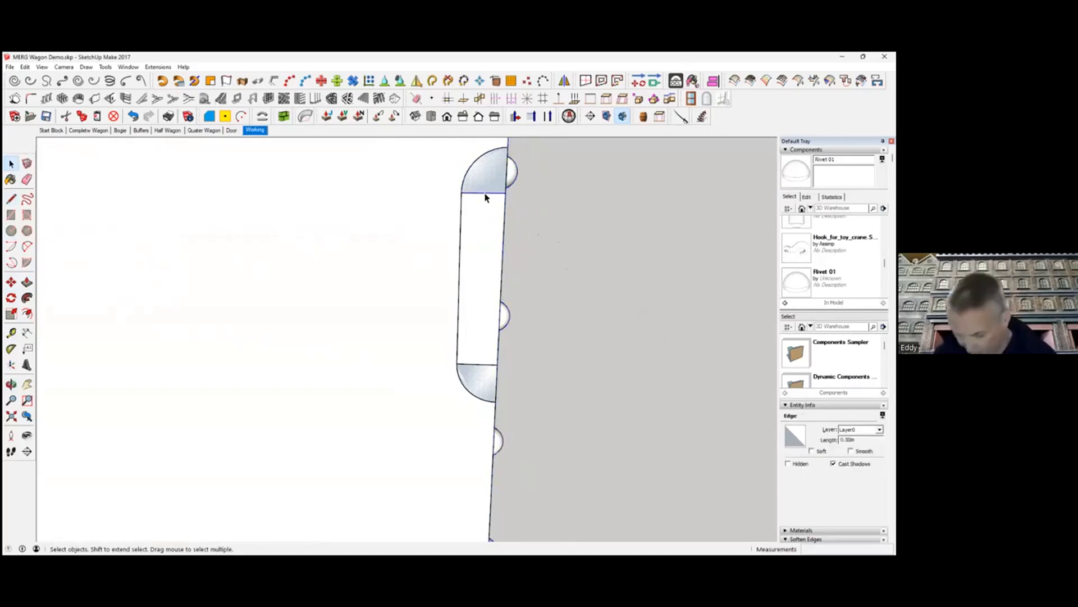
key("Delete")
left_click(512, 186)
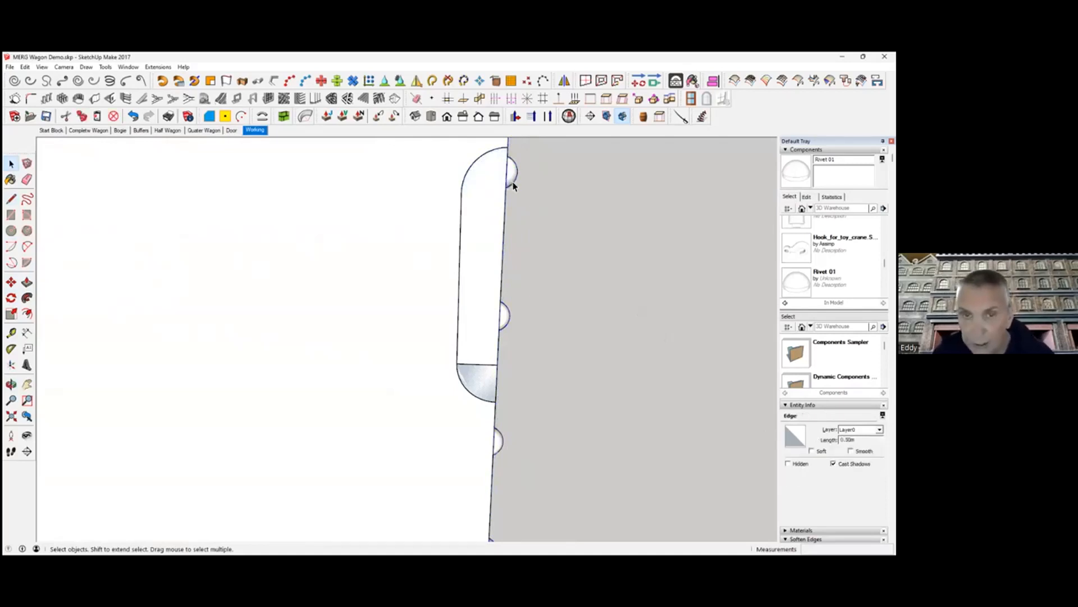
left_click(482, 369)
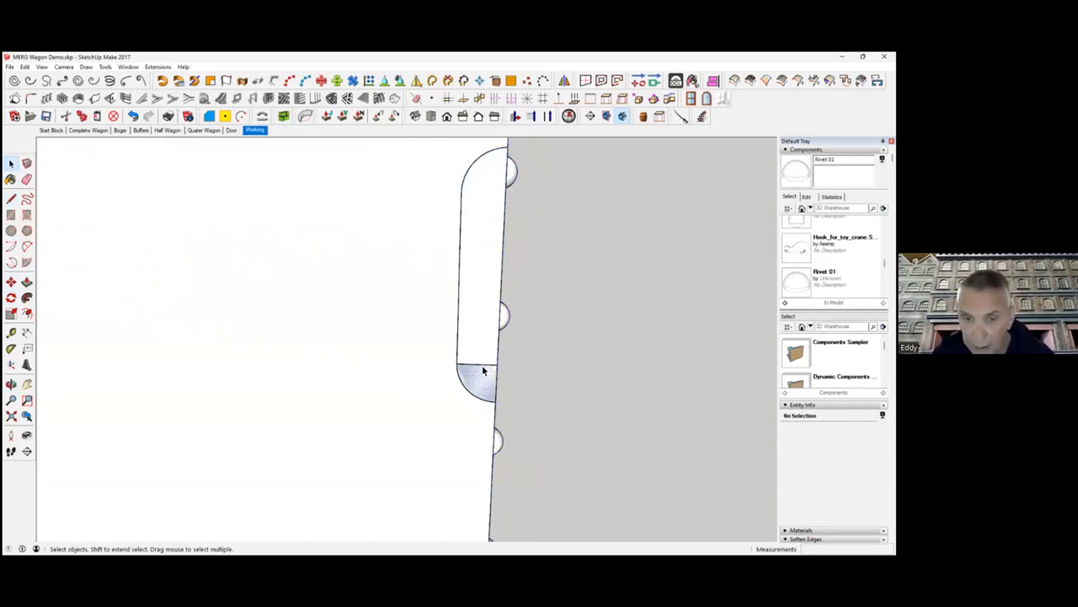
key("Delete")
Try to join the handle outline, including its short edge along the door, into one curve and undo the join
middle_click_drag(504, 380, 399, 375)
middle_click_drag(465, 397, 432, 369)
left_click(430, 369)
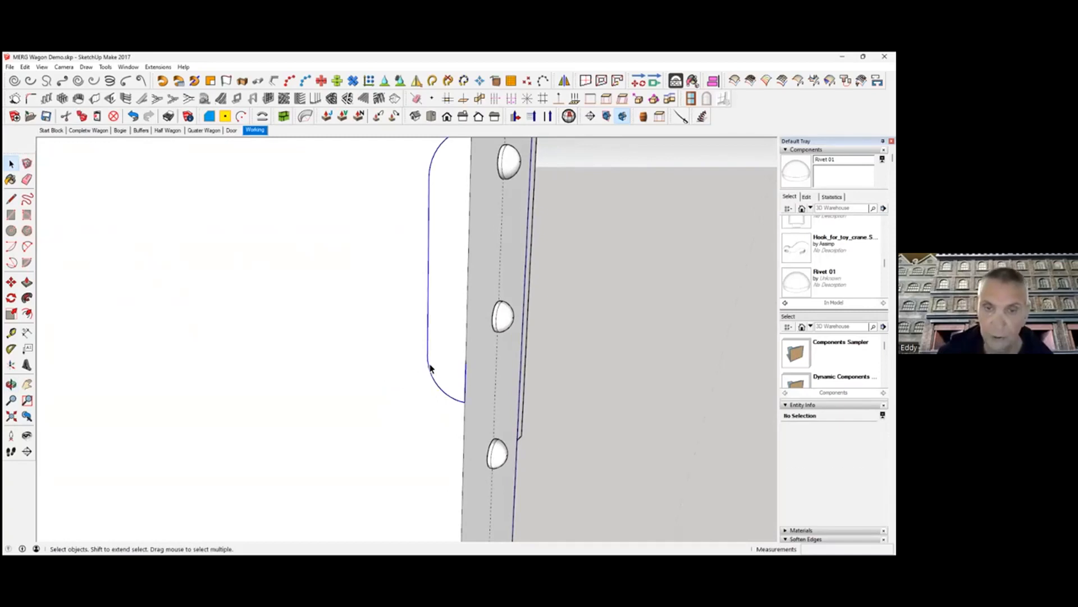
left_click(434, 82)
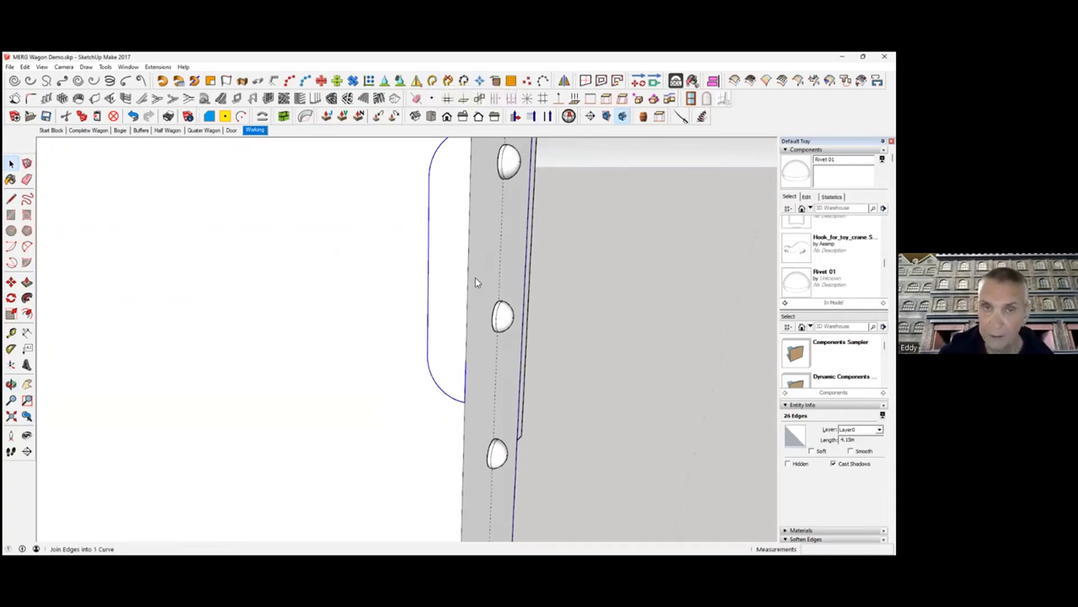
left_click(462, 339)
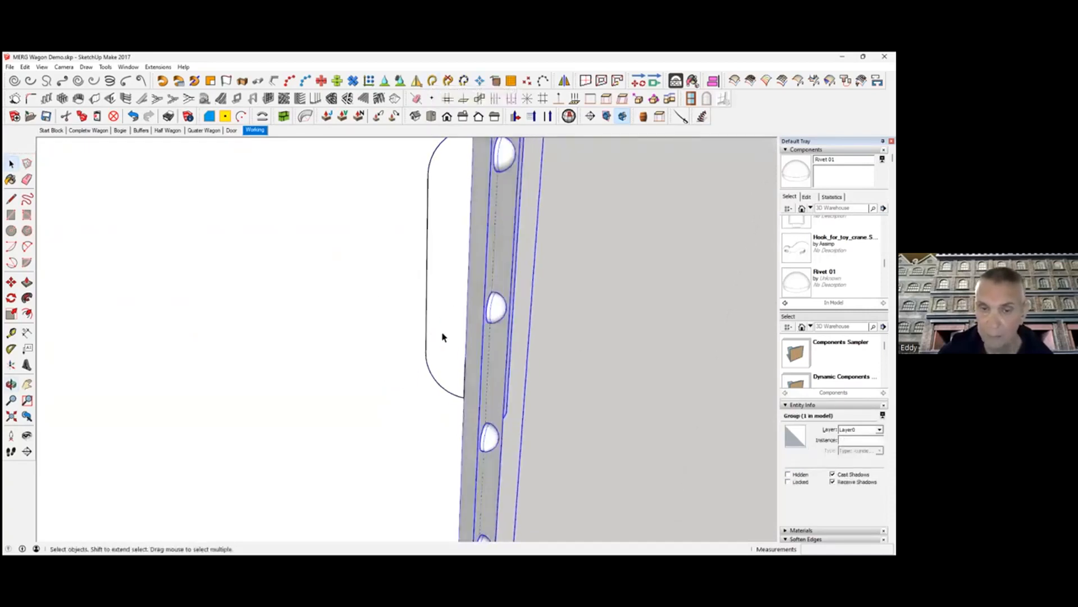
left_click(465, 381)
scroll(465, 381, "up", 3)
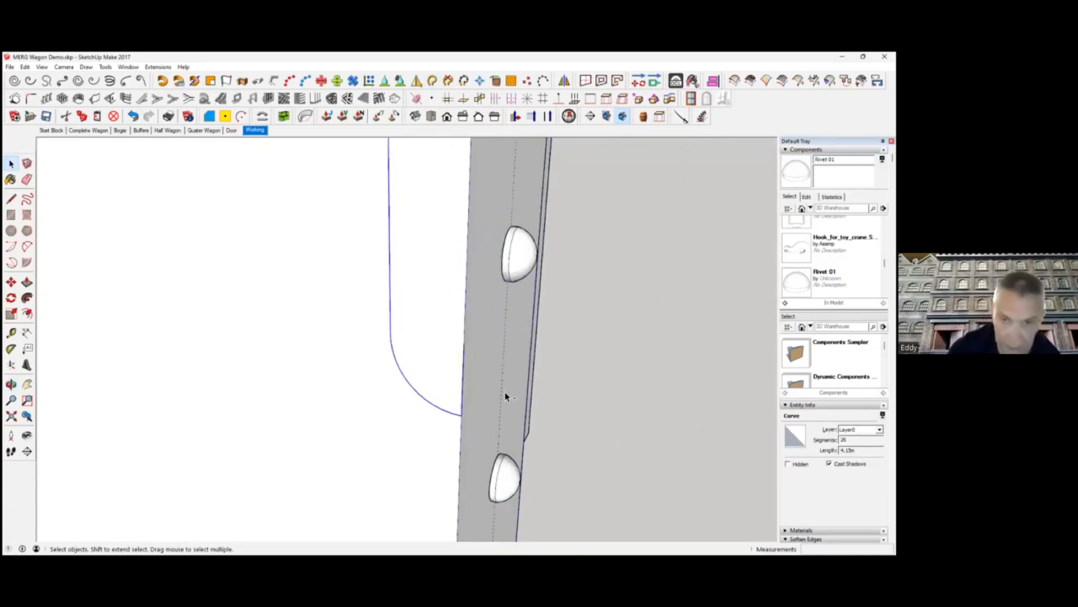
key("ctrl+z")
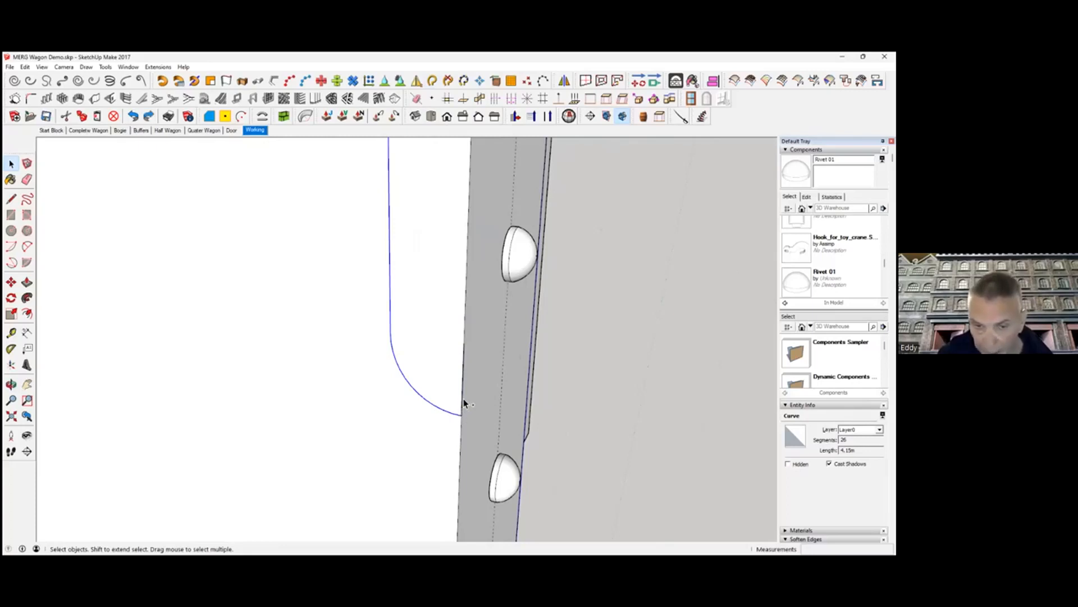
Delete the leftover straight edge along the door and join the remaining handle outline edges into one curve
left_click(461, 393)
key("Delete")
triple_click(451, 415)
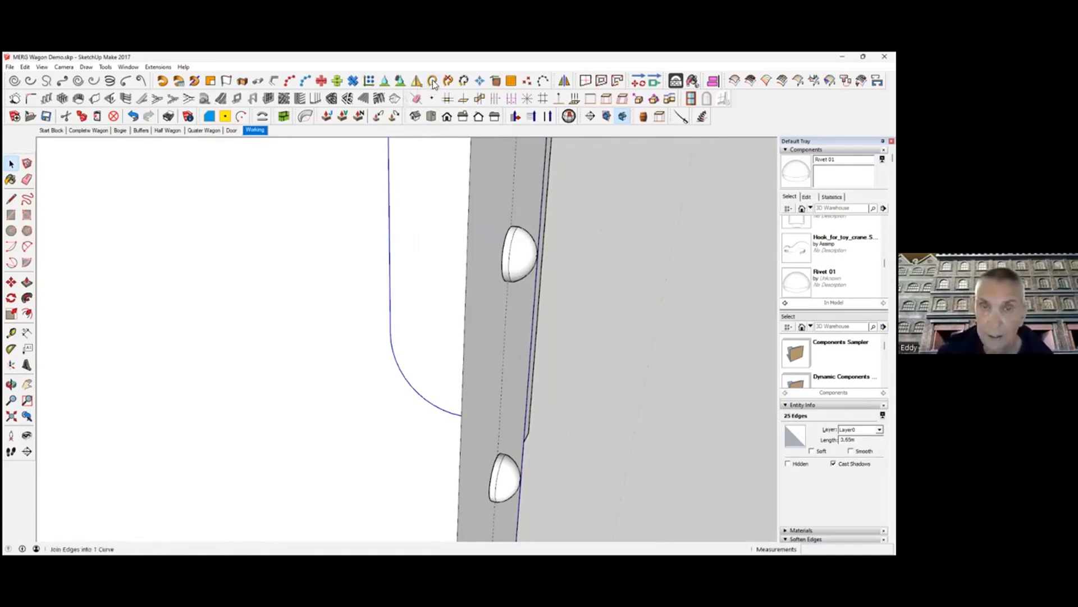
scroll(409, 210, "down", 2)
middle_click_drag(407, 231, 465, 193)
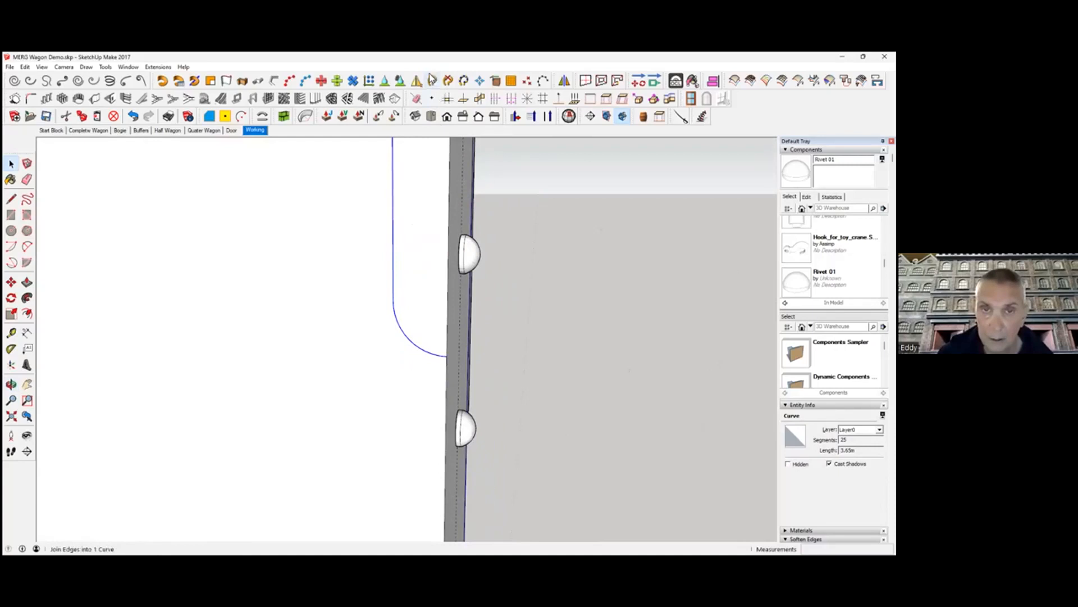
Try moving the handle curve about 0.06 m along the red axis into the door edge and undo the move
middle_click_drag(421, 289, 412, 341)
scroll(413, 341, "down", 1)
scroll(412, 341, "up", 2)
left_click(11, 281)
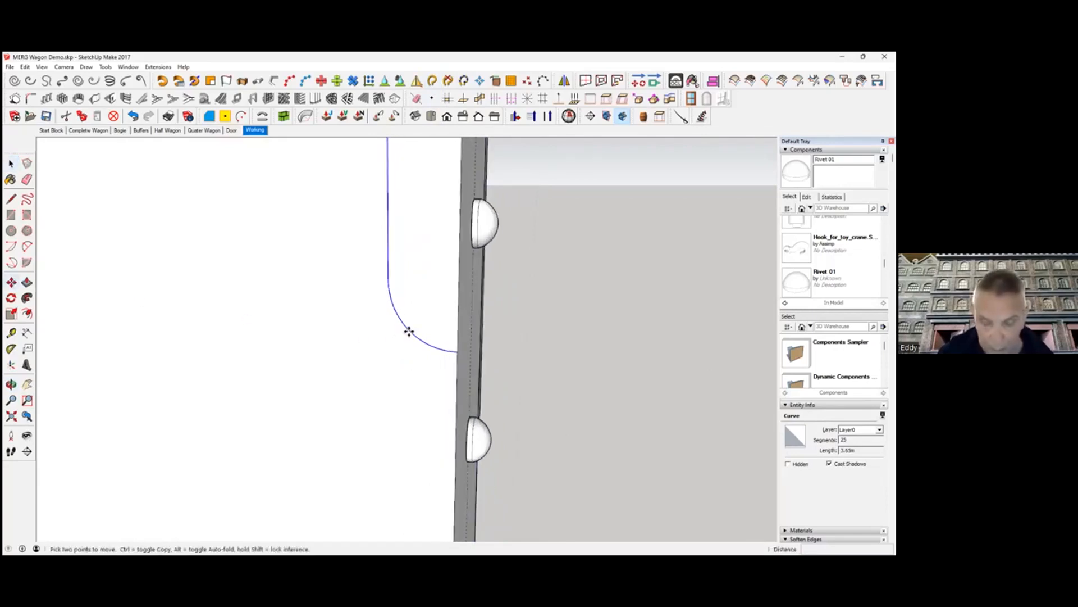
left_click(407, 331)
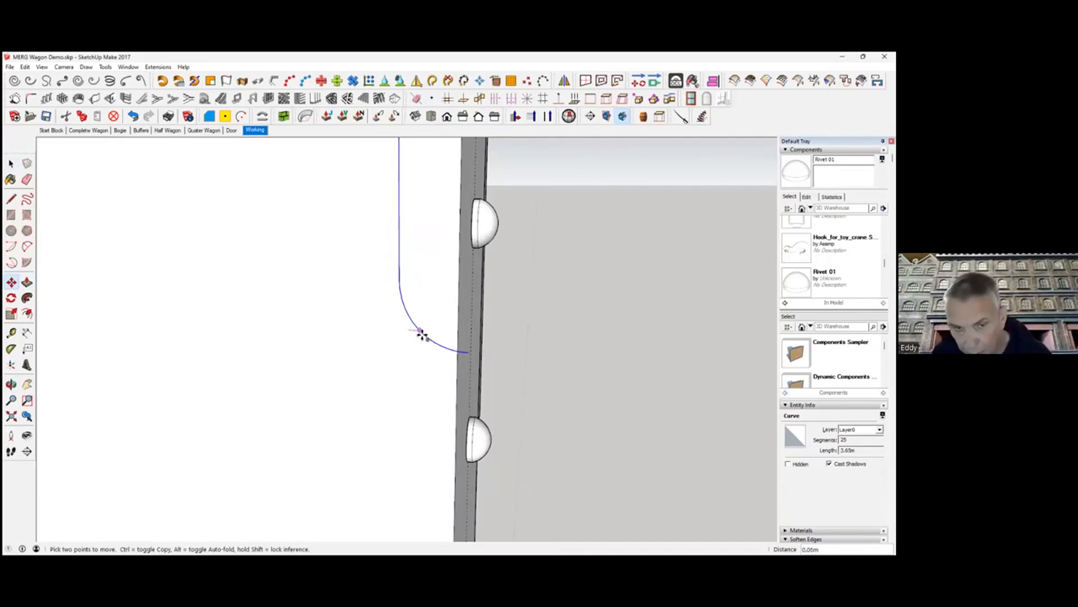
middle_click_drag(316, 367, 145, 332)
scroll(428, 368, "up", 3)
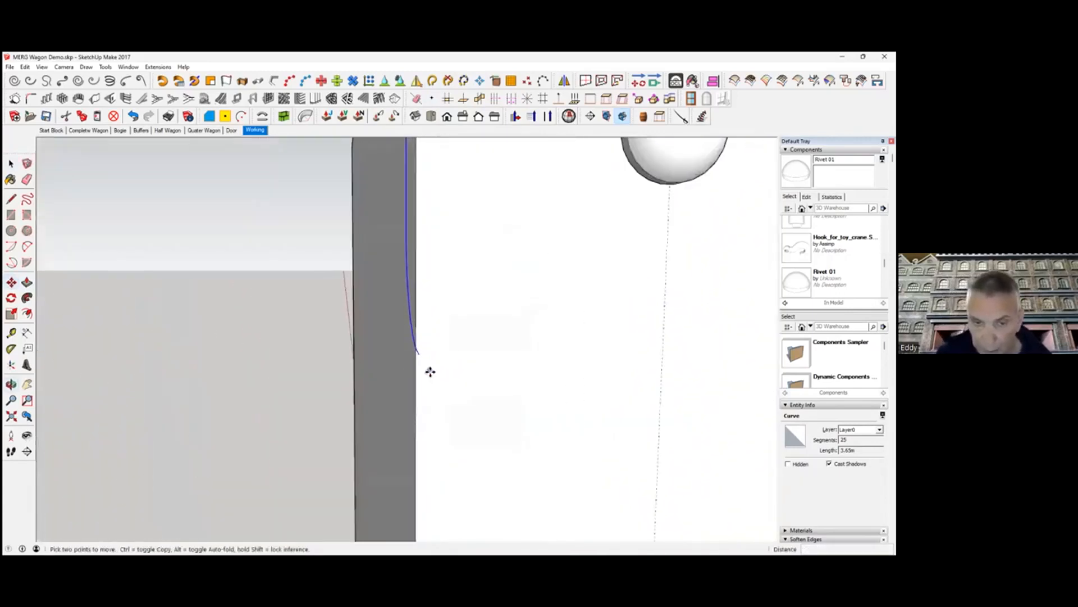
mouse_move(407, 362)
middle_mouse_down()
mouse_move(501, 372)
mouse_move(419, 378)
middle_mouse_up()
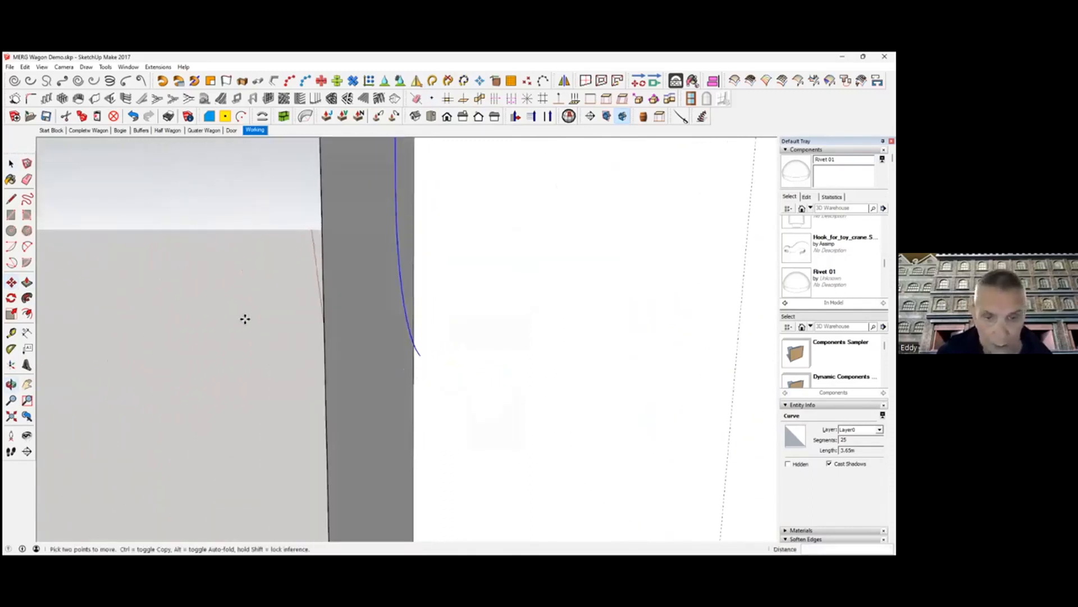
key("ctrl+z")
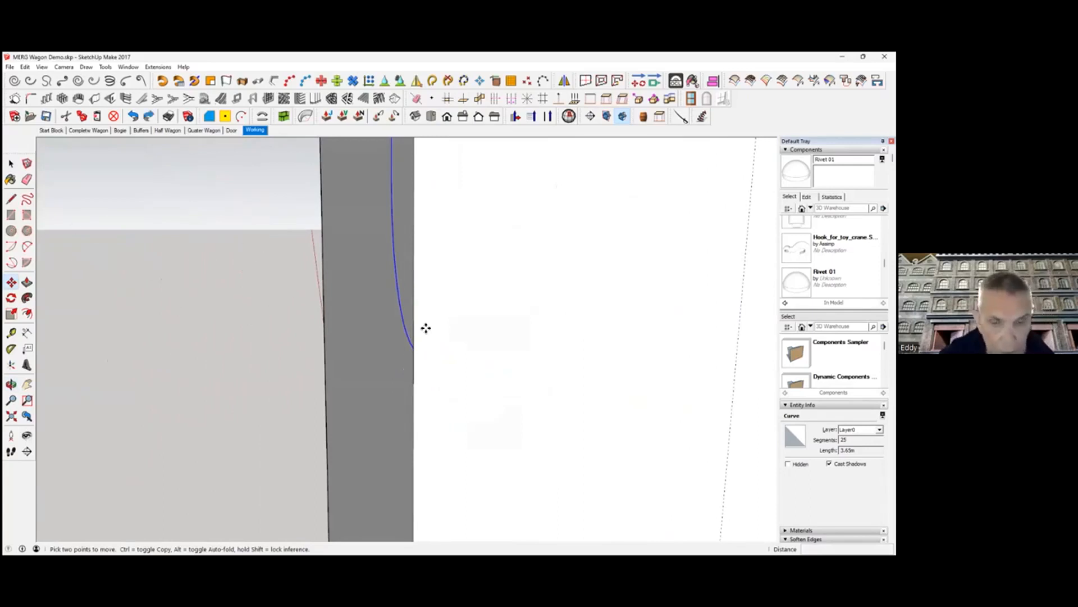
Draw a circle of 0.2 m radius centred on the lower end of the handle curve at the door edge
key("c")
left_click(413, 347)
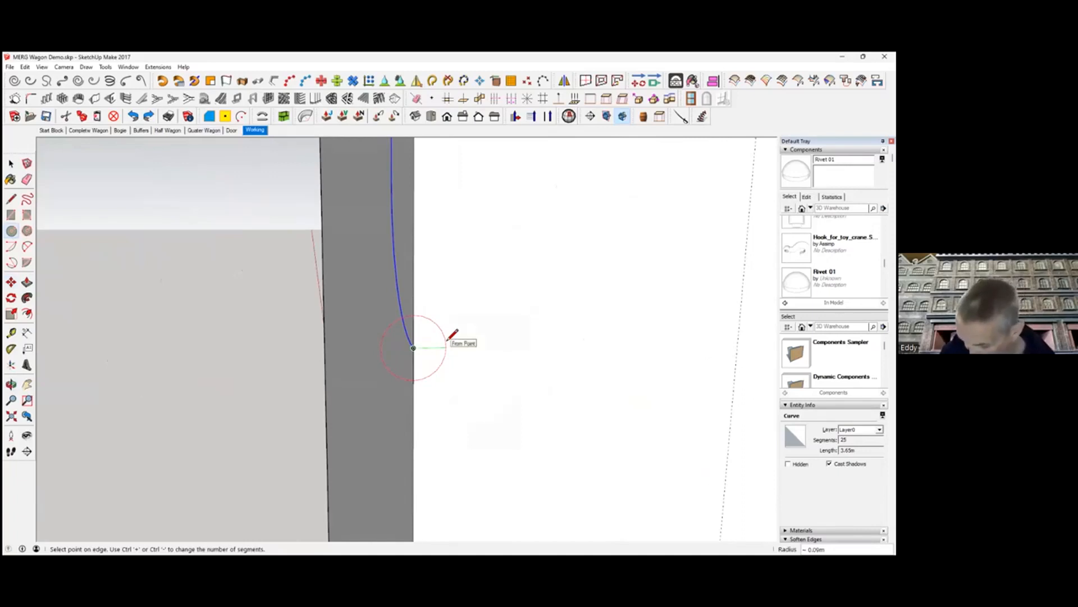
key("Return")
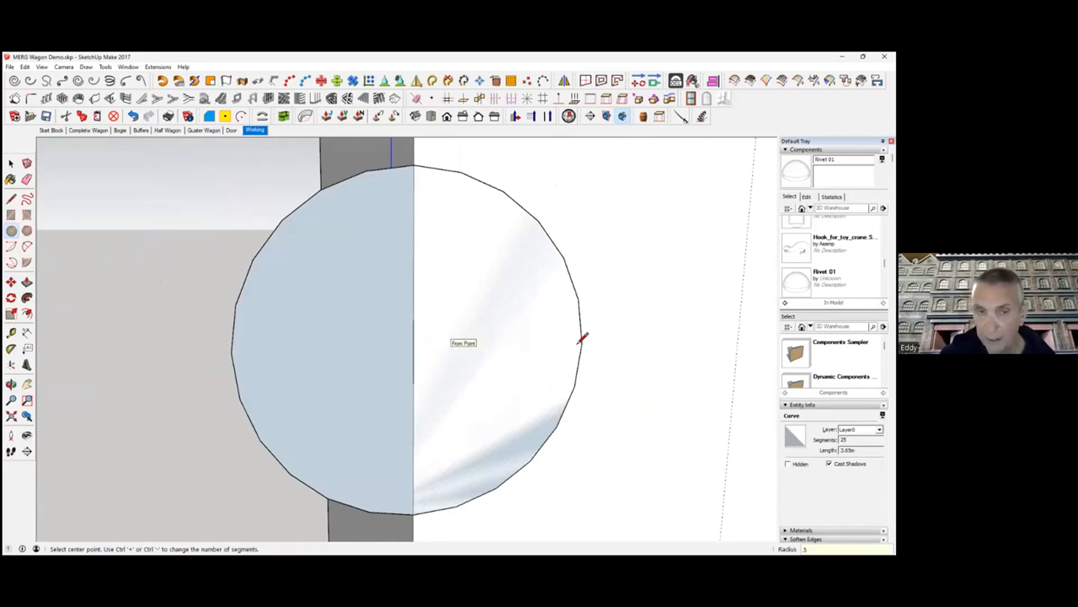
middle_click_drag(578, 343, 575, 344)
middle_click_drag(509, 356, 414, 371)
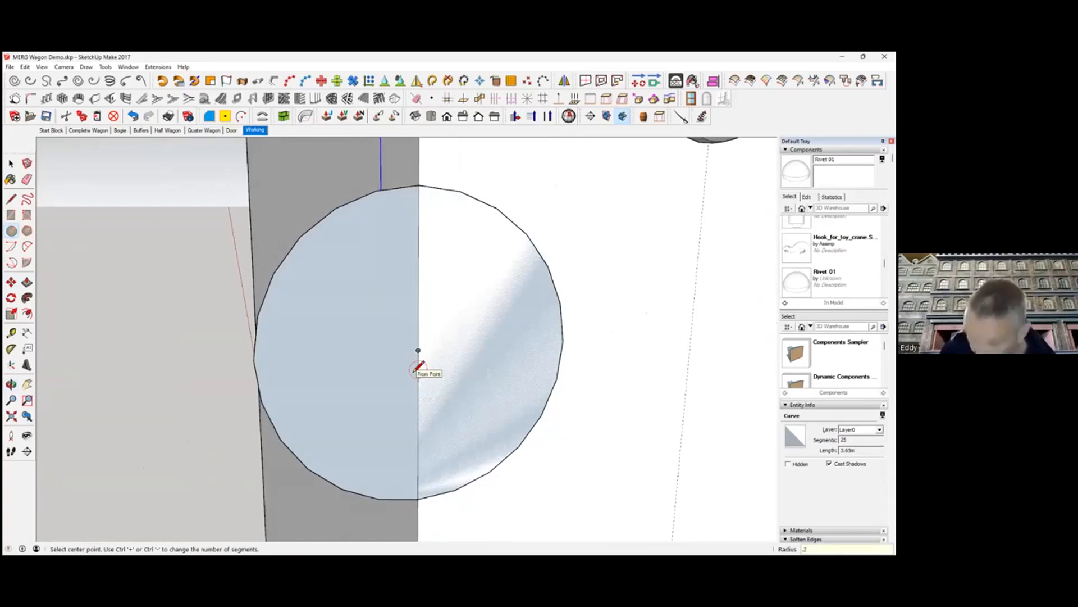
scroll(418, 365, "down", 4)
Sweep the circle along the handle curve with Follow Me to form the solid round grab handle
left_click(14, 165)
middle_click_drag(315, 306, 657, 332)
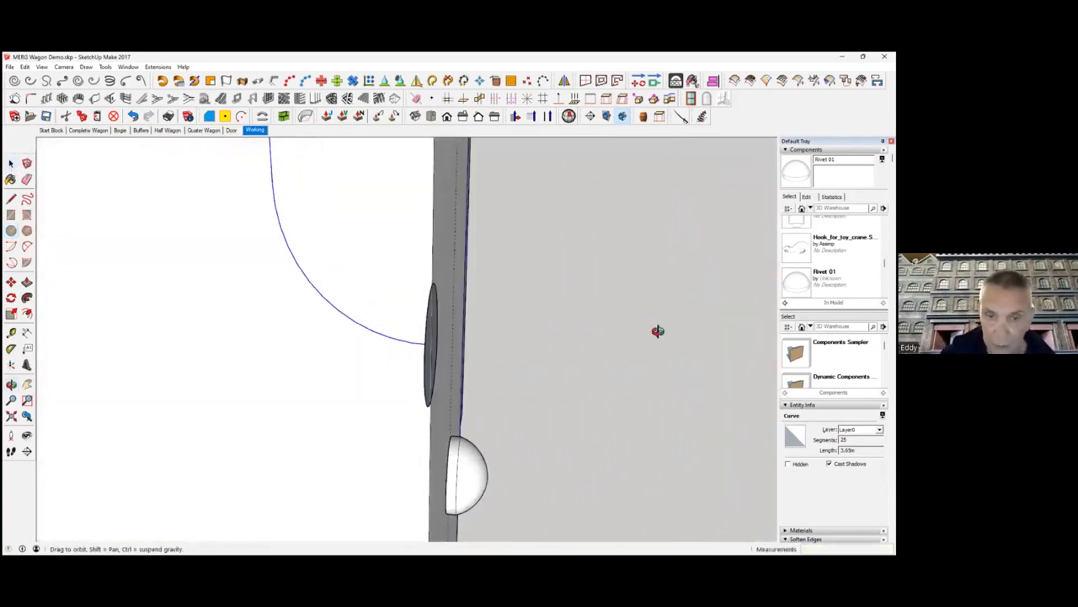
middle_click_drag(392, 315, 380, 338)
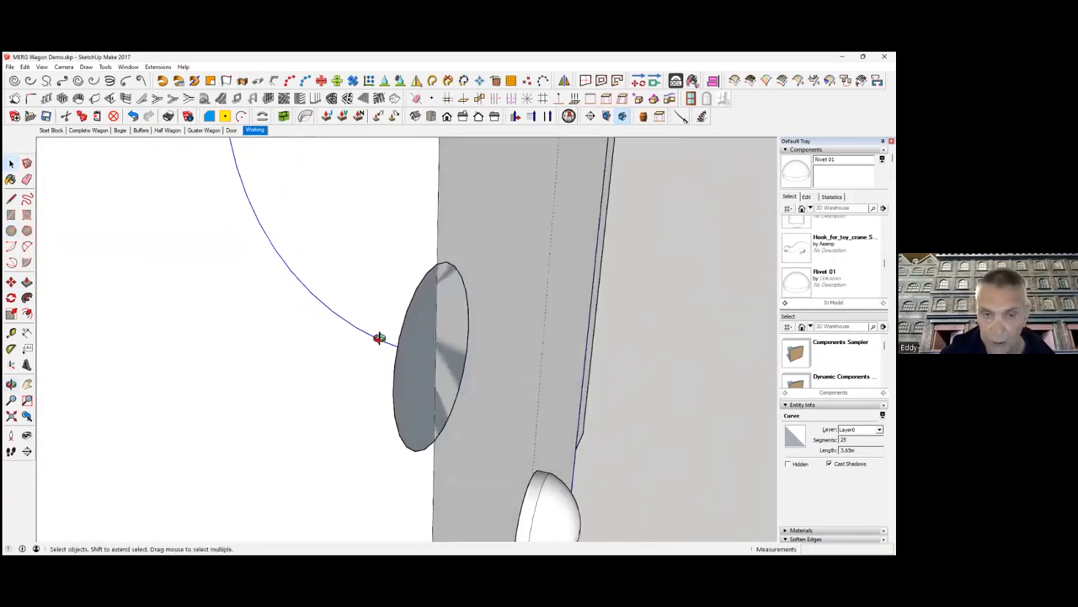
left_click(27, 298)
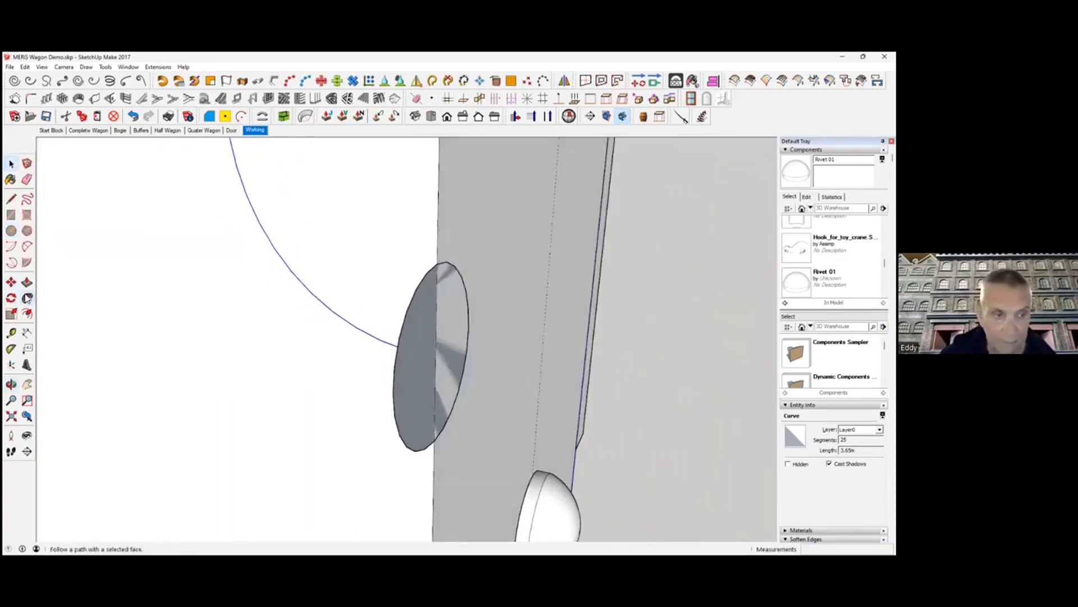
left_click(400, 371)
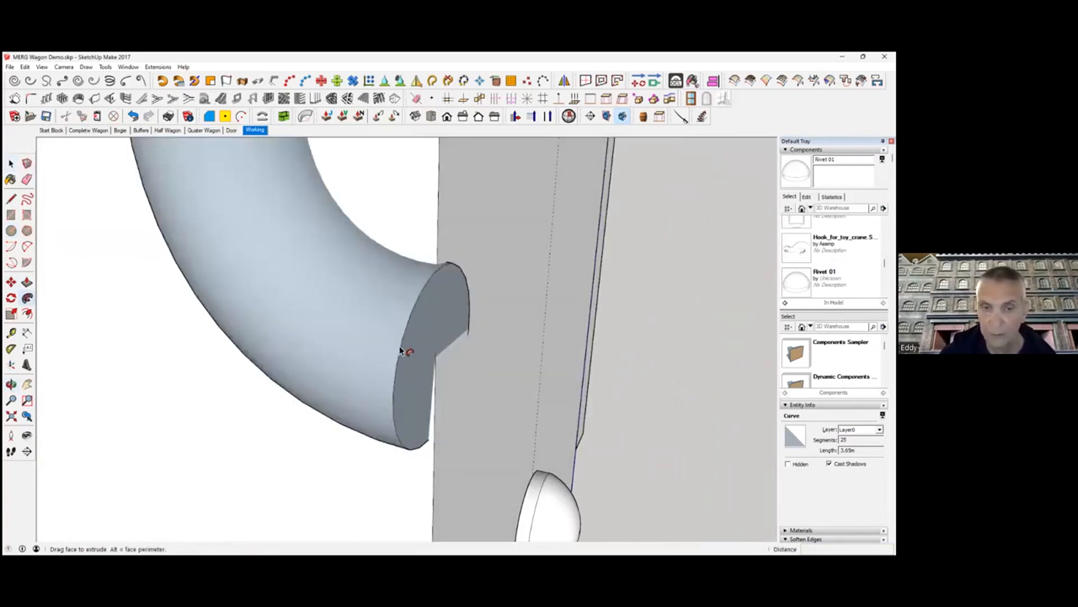
scroll(318, 331, "down", 2)
scroll(317, 331, "down", 5)
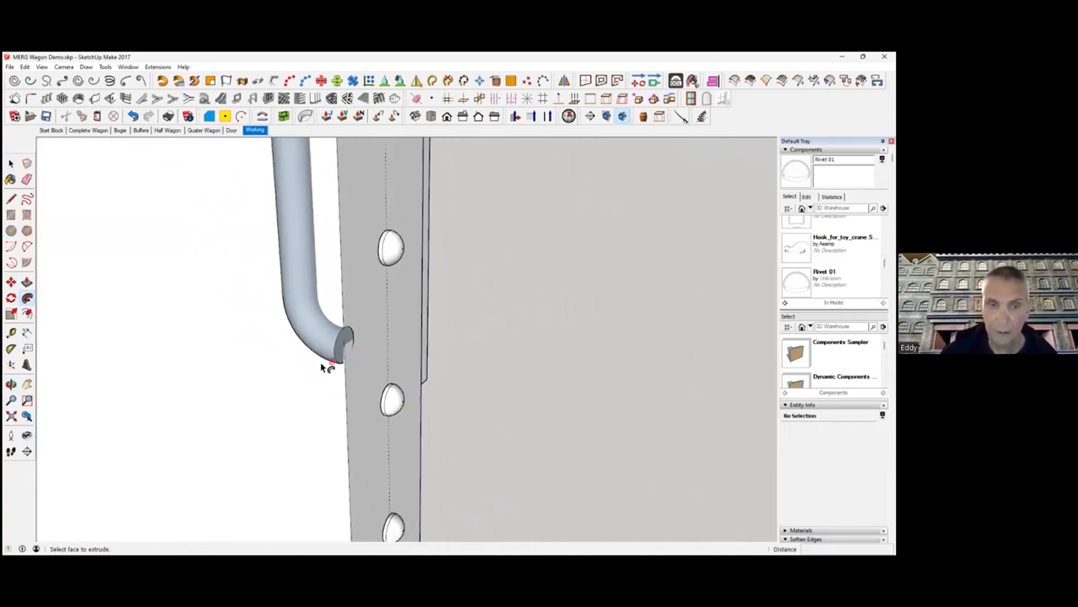
mouse_move(316, 348)
middle_mouse_down()
mouse_move(429, 334)
mouse_move(400, 334)
middle_mouse_up()
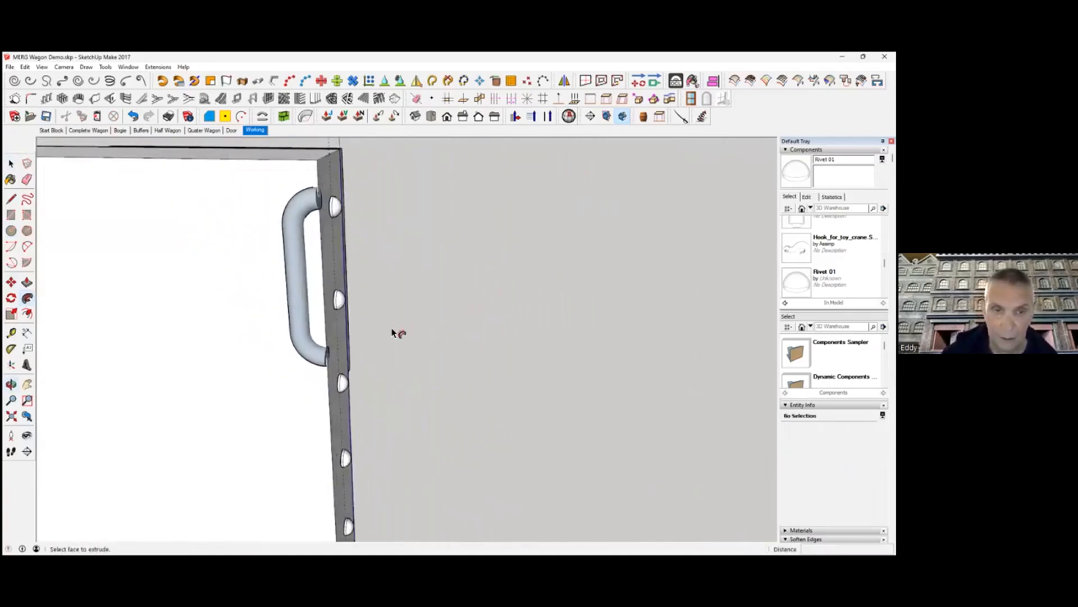
Reverse the faces of the whole swept handle and make it a group
left_click(11, 163)
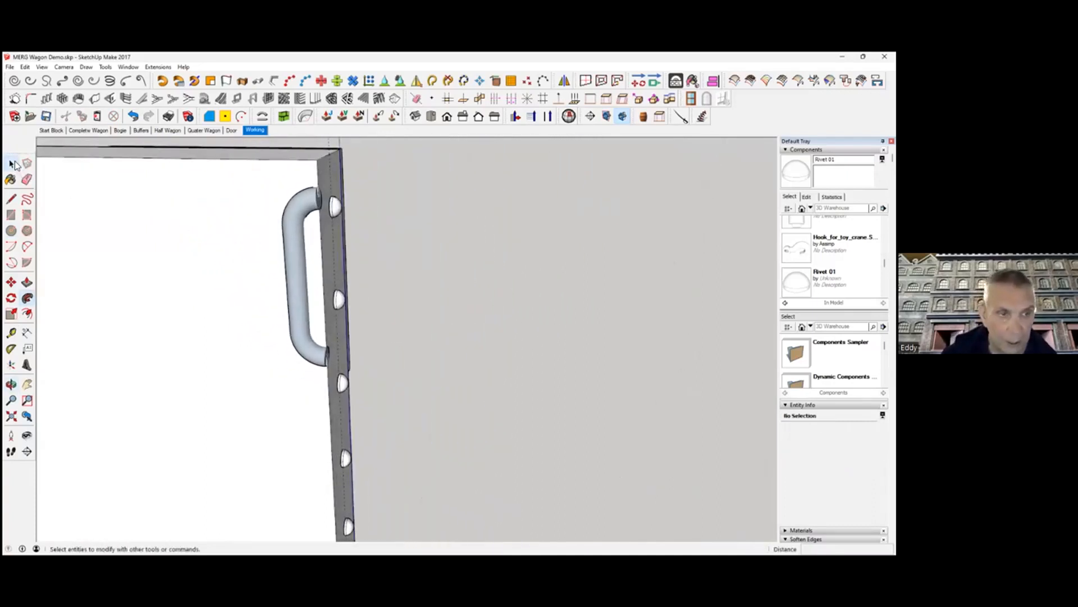
triple_click(299, 288)
right_click(298, 289)
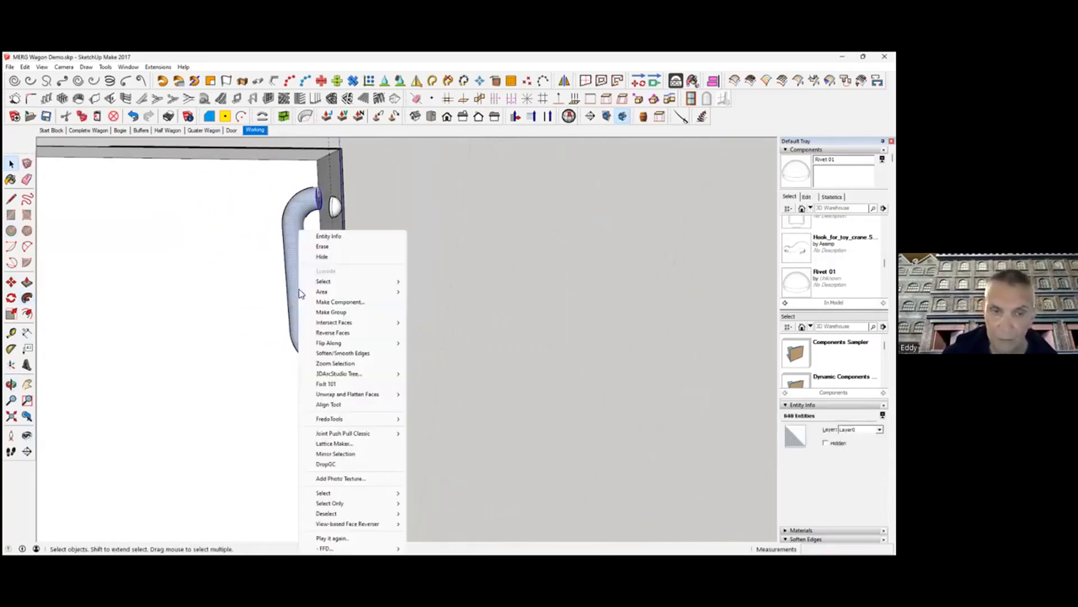
left_click(337, 333)
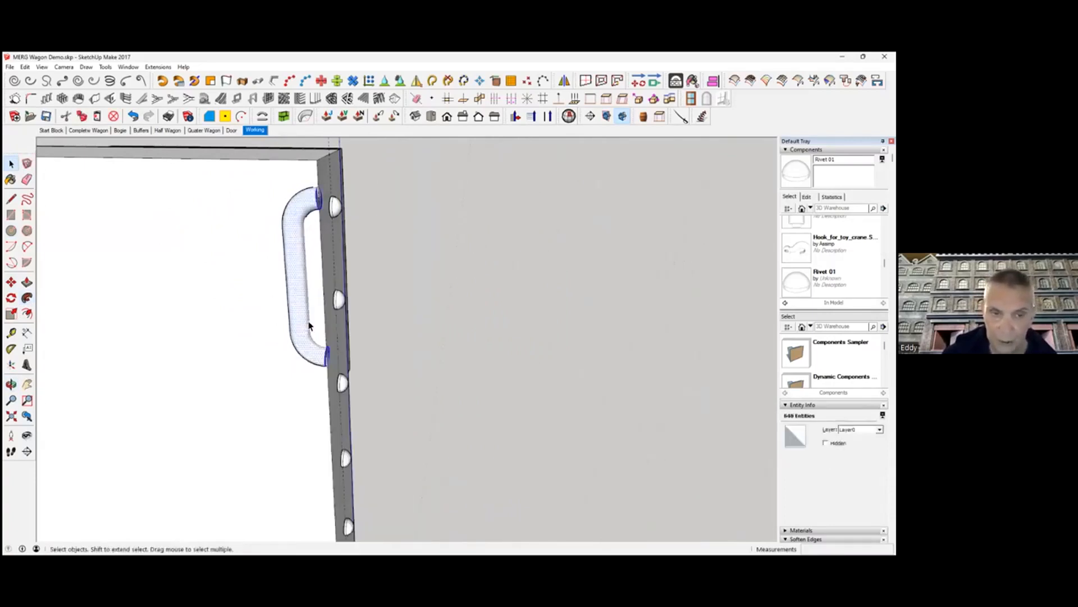
right_click(299, 313)
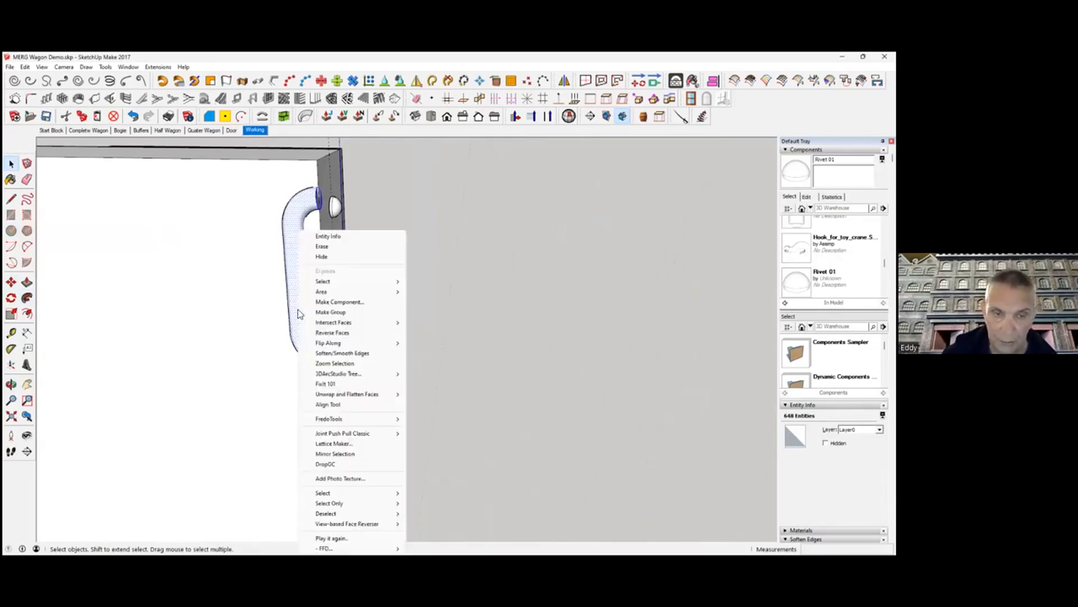
left_click(334, 313)
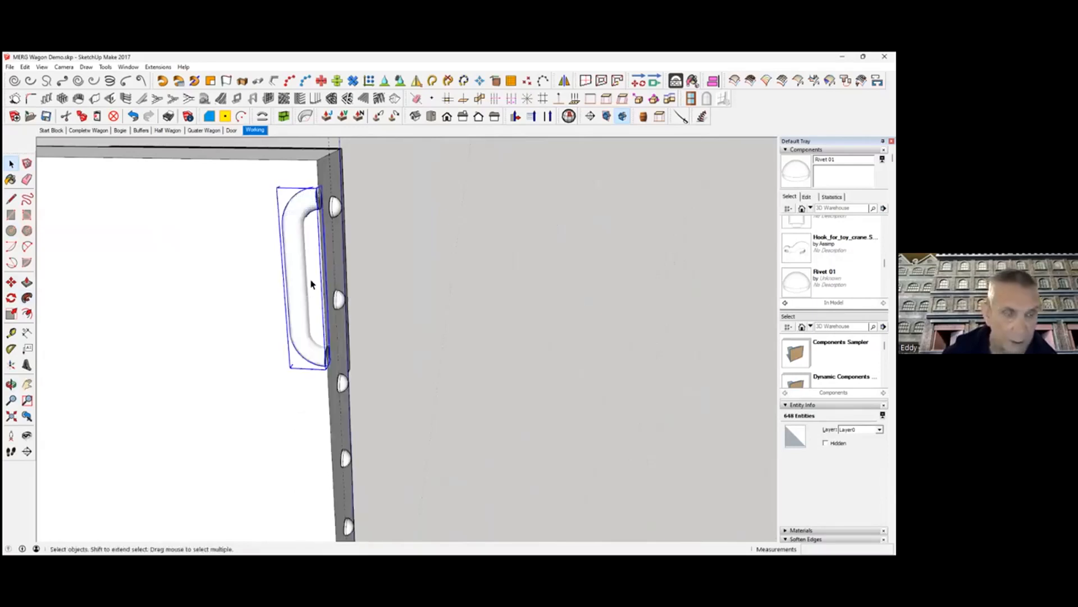
Rotate the handle group half a turn about its centre so its ends face the opposite way
left_click(12, 282)
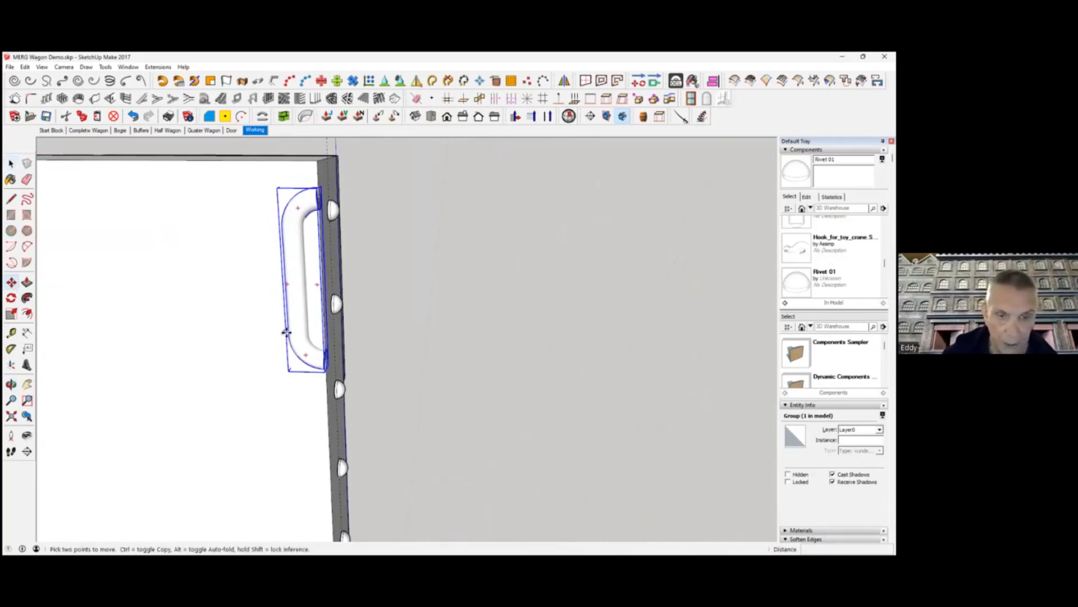
key("q")
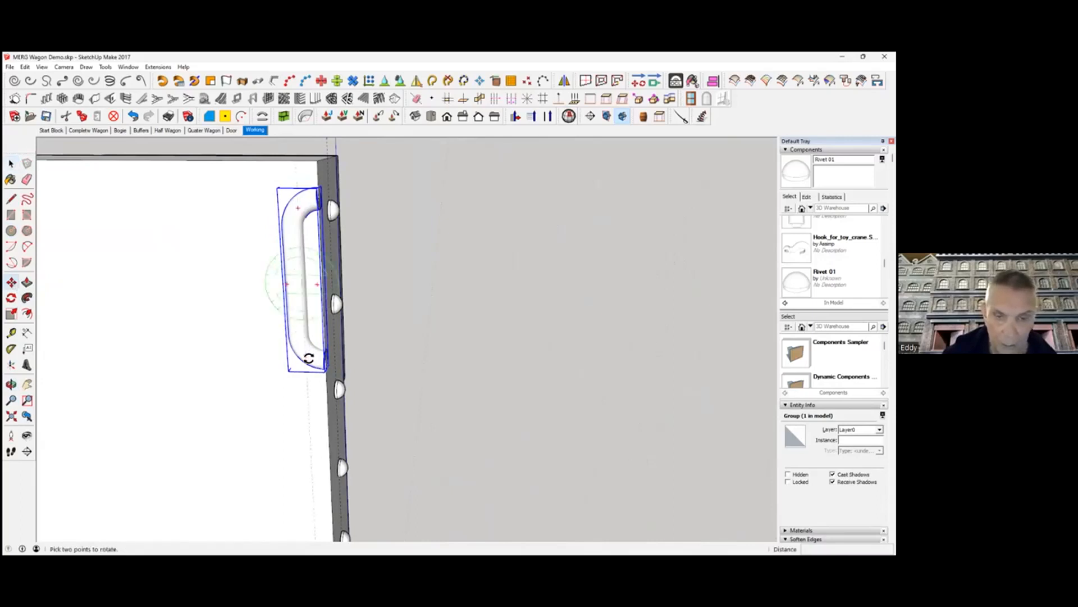
left_click(308, 358)
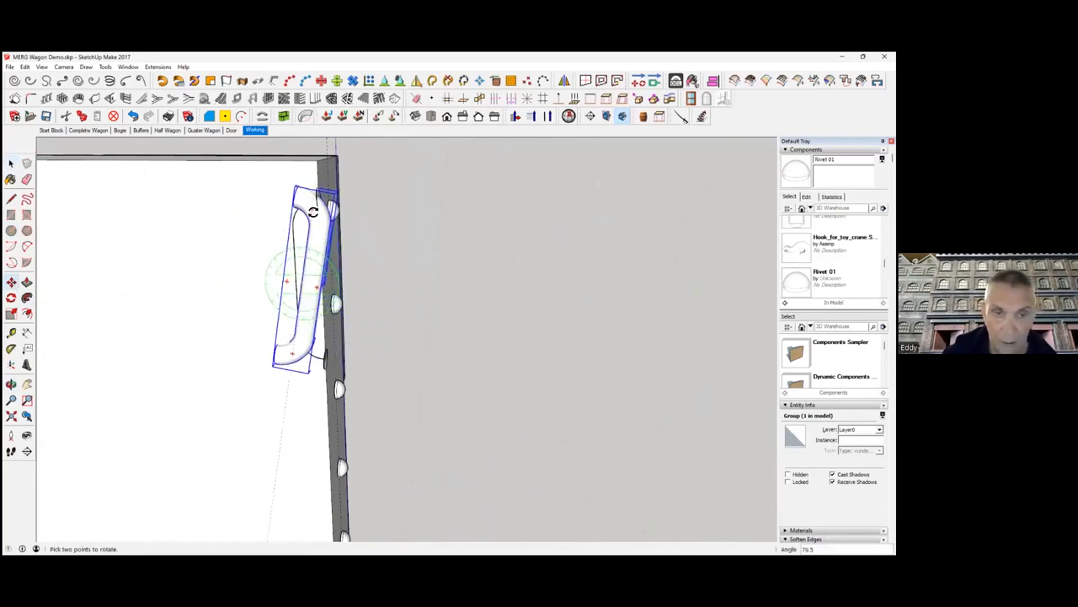
left_click(301, 248)
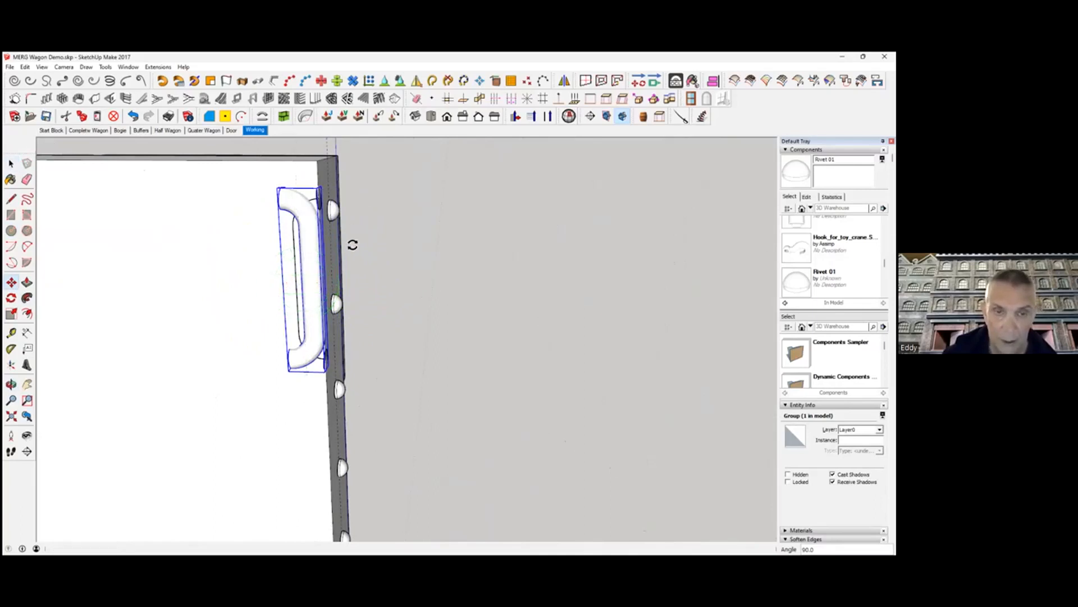
middle_click_drag(447, 280, 520, 284)
Move the handle group about 2.04 m out from the door edge into clear space
key("m")
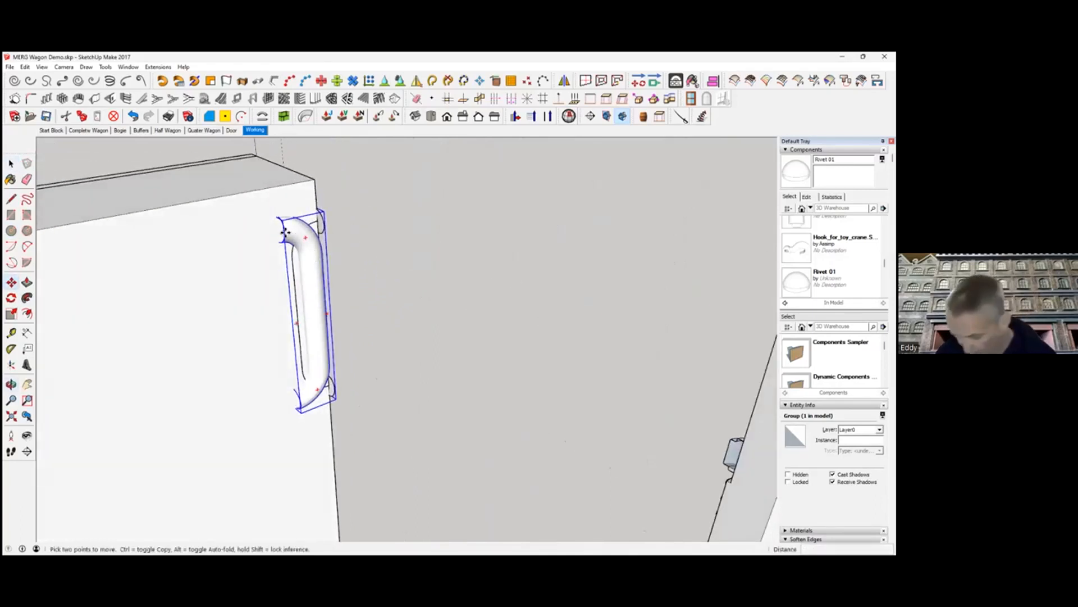
left_click(379, 217)
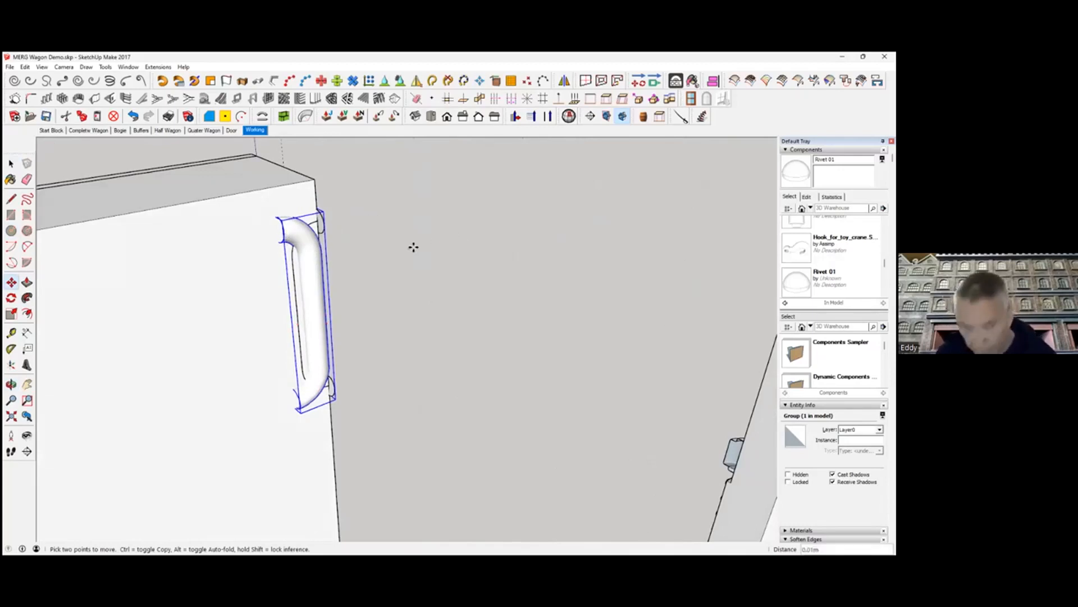
key("Escape")
left_click(291, 239)
key("ctrl")
left_click(401, 214)
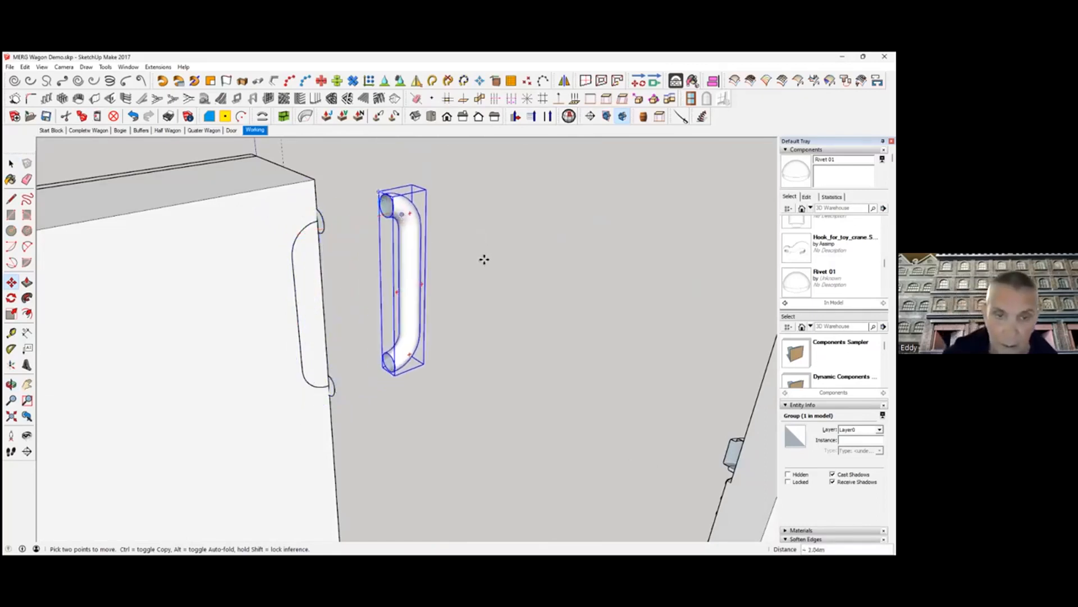
Examine the moved handle's end openings and its position relative to the door
middle_click_drag(484, 260, 500, 262)
scroll(338, 277, "up", 4)
scroll(339, 277, "down", 1)
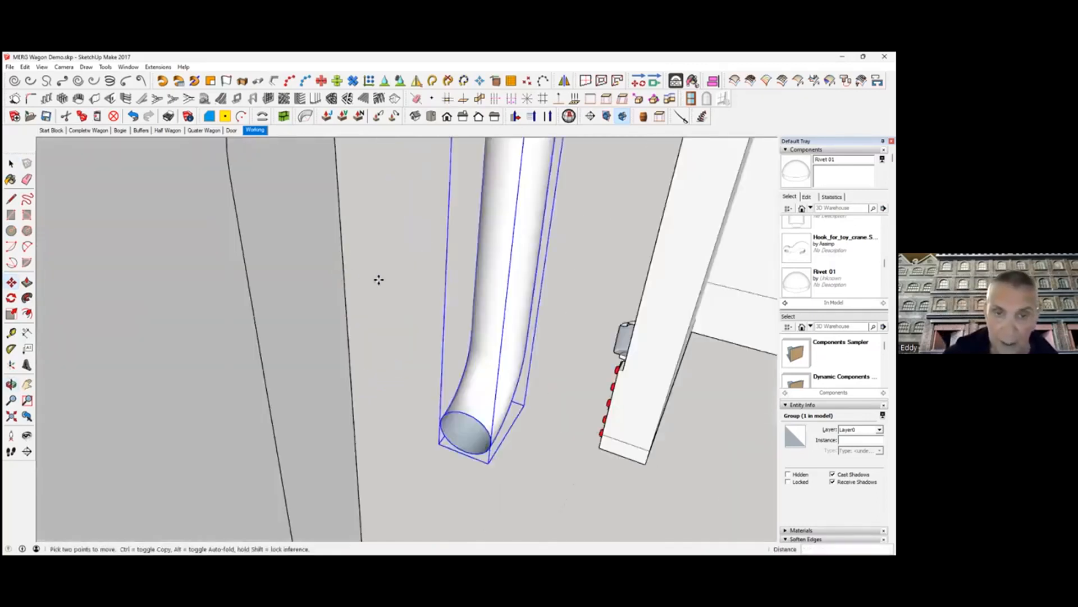
scroll(354, 275, "down", 5)
scroll(397, 279, "up", 3)
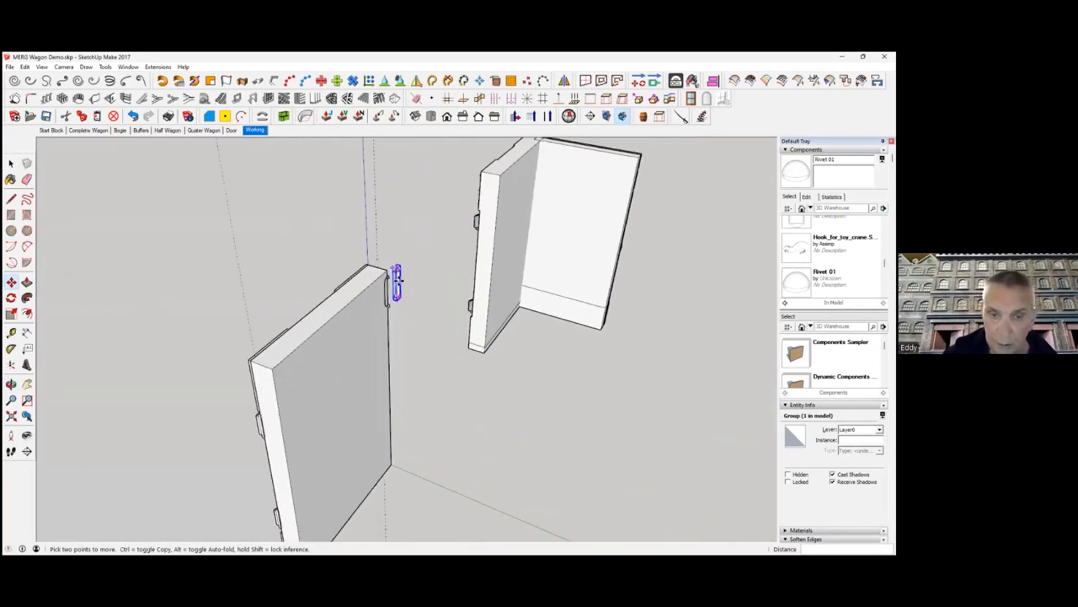
scroll(398, 278, "up", 3)
scroll(399, 278, "up", 3)
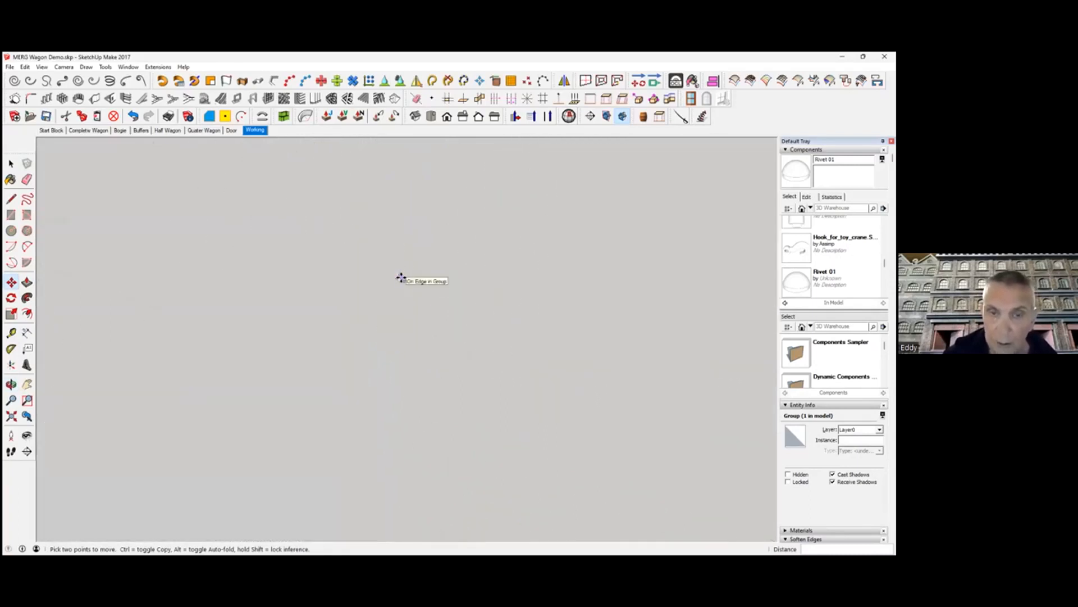
scroll(397, 277, "down", 6)
scroll(393, 276, "up", 5)
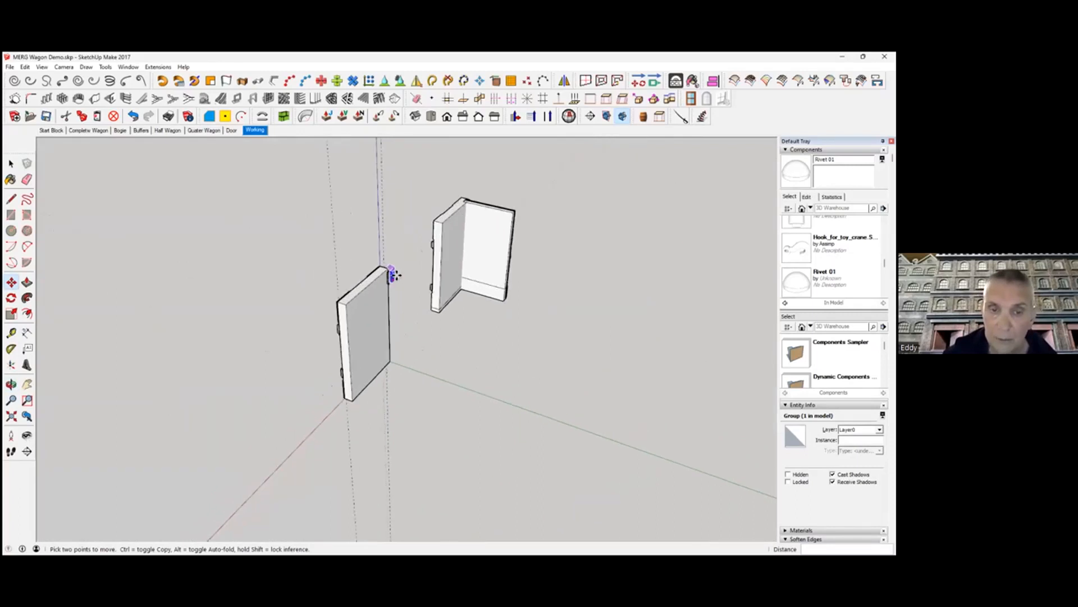
Repair the handle group with Fixit 101 and dismiss the results
key("space")
left_click(409, 294)
scroll(393, 278, "up", 3)
scroll(392, 274, "up", 4)
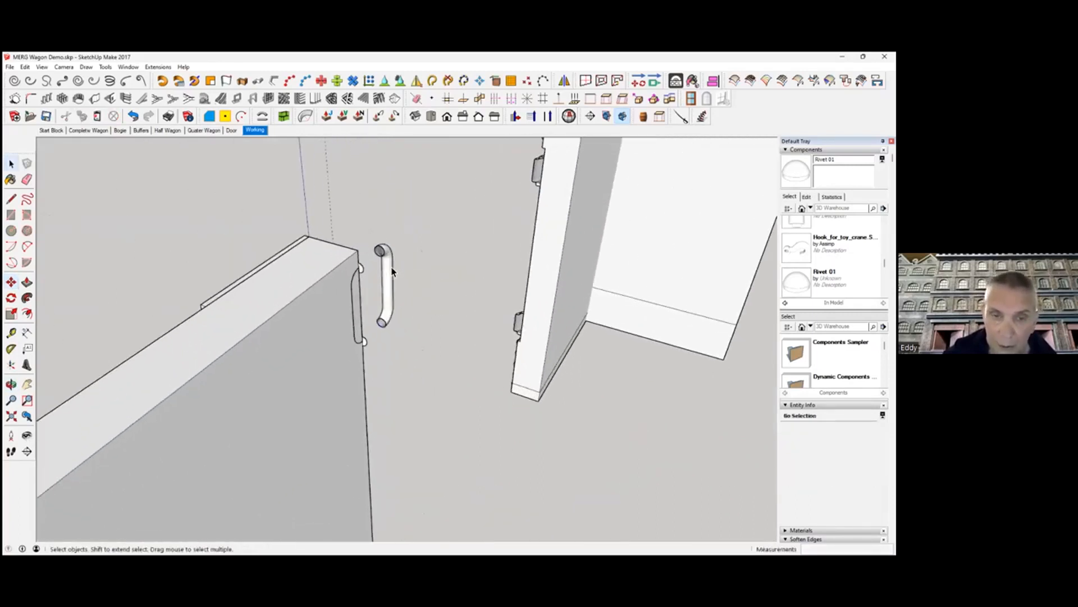
left_click(377, 245)
scroll(378, 246, "up", 3)
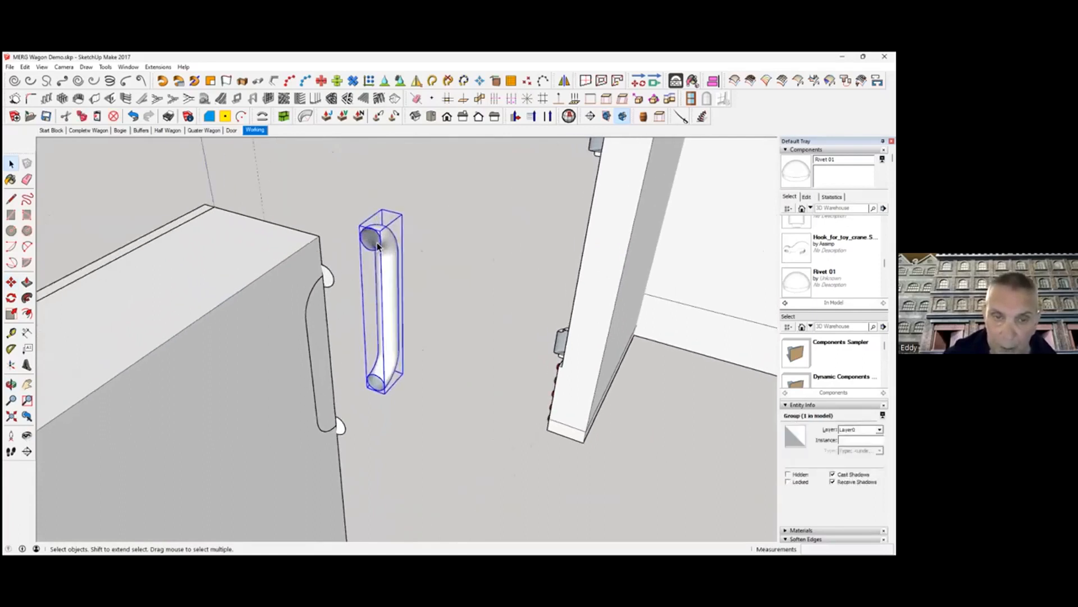
right_click(379, 247)
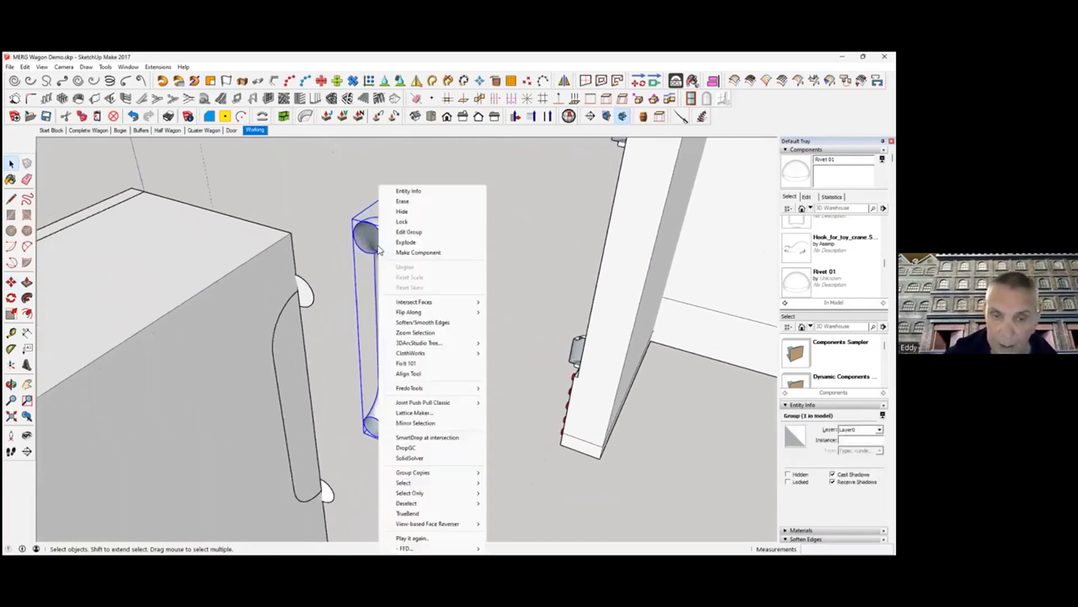
left_click(406, 363)
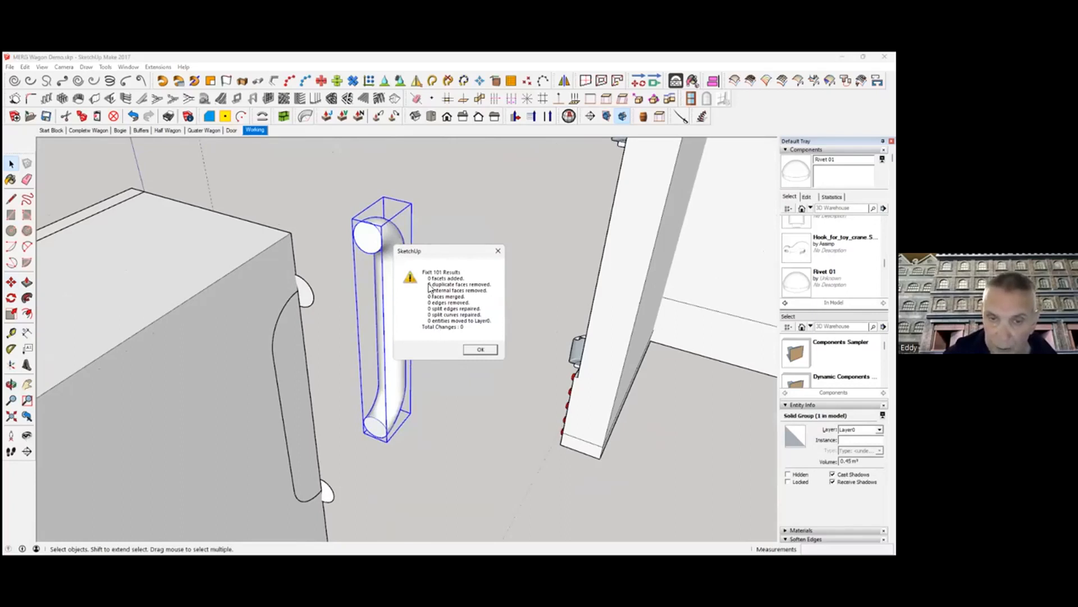
left_click(479, 349)
Delete the leftover handle path curve beside the riveted door edge
middle_click_drag(333, 303, 411, 365)
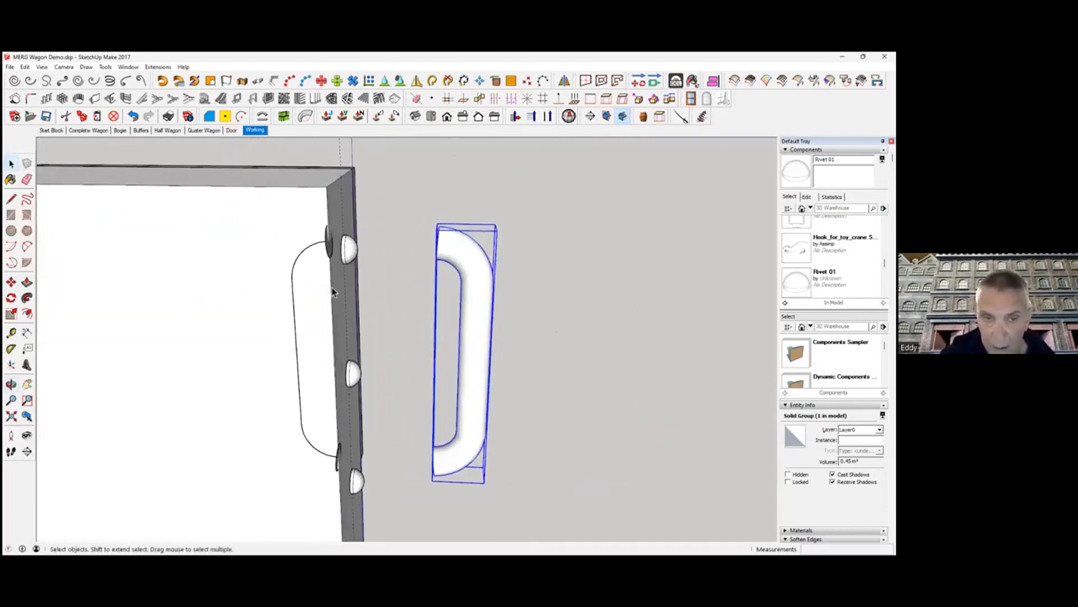
double_click(331, 250)
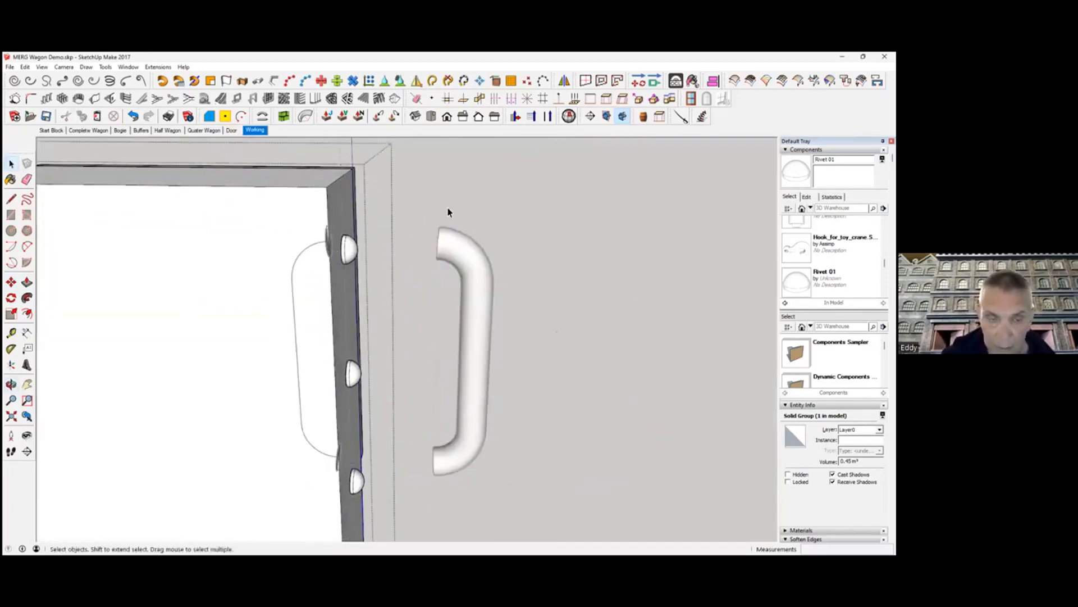
left_click(428, 206)
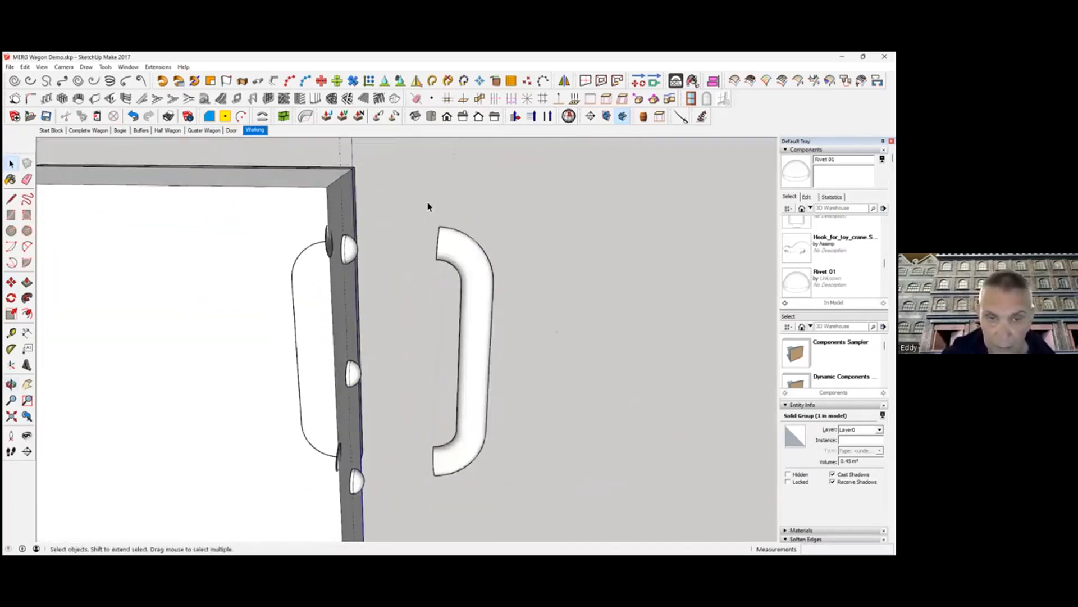
left_click(303, 255)
key("Delete")
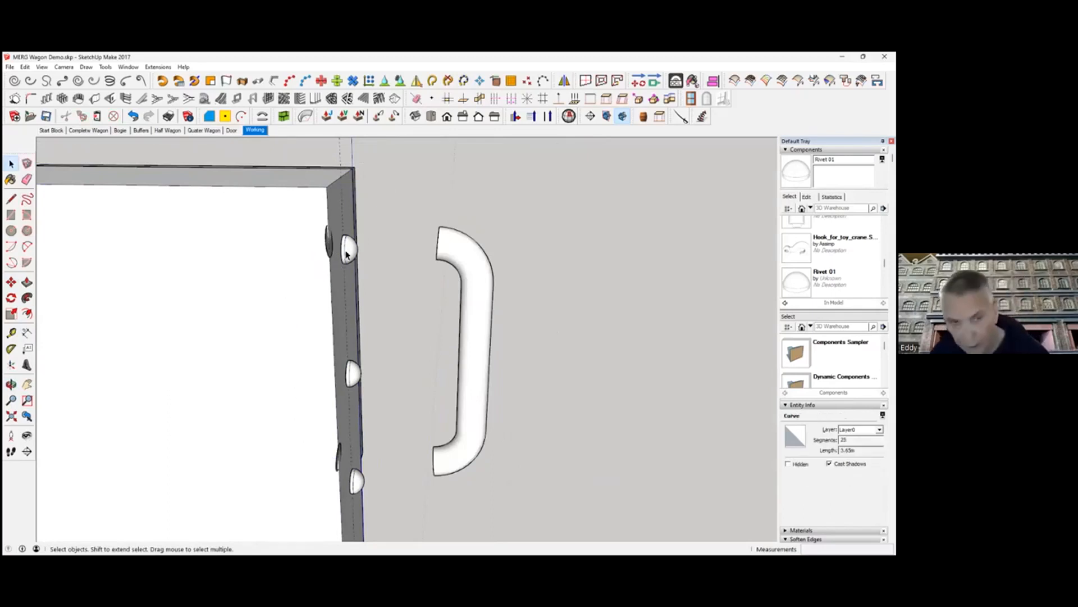
Delete the leftover circular face at the upper handle position on the door edge
left_click(303, 268)
middle_click_drag(302, 267, 219, 279)
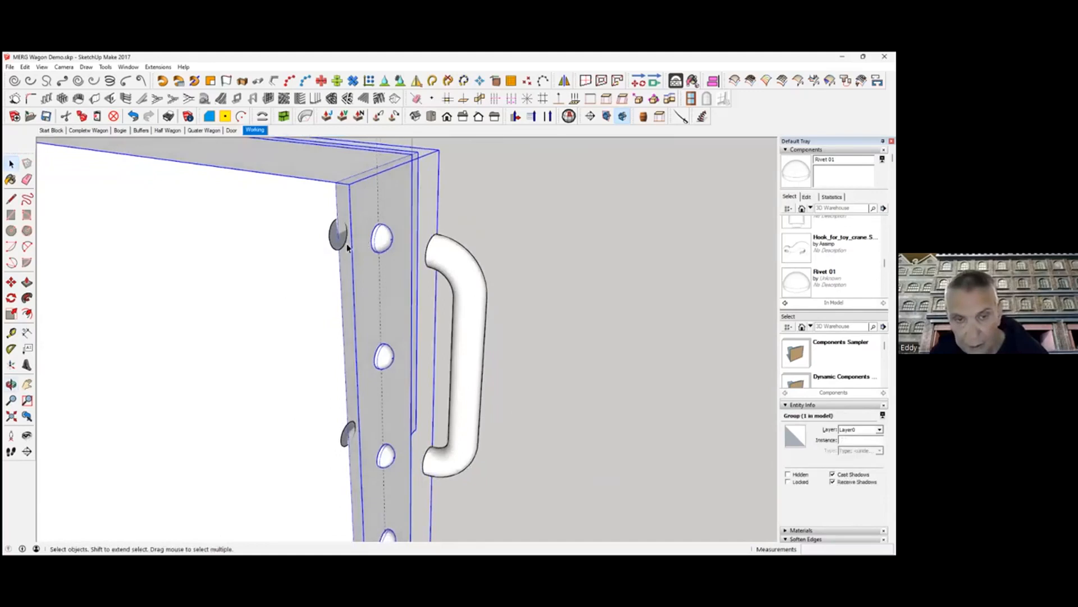
left_click(334, 246)
key("Delete")
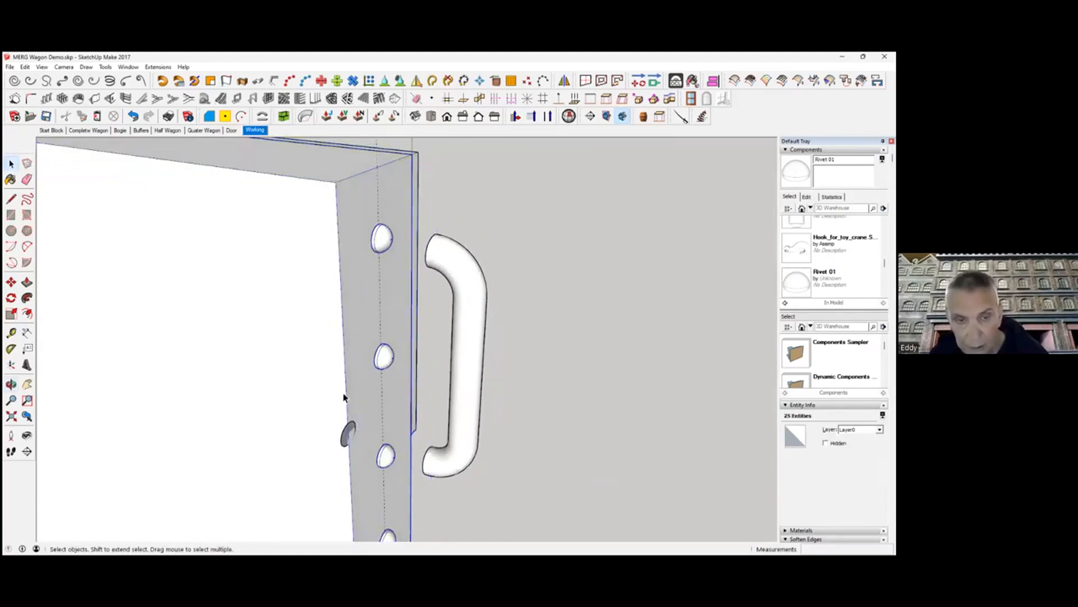
Delete the leftover circular face at the lower handle position on the door edge
left_click(344, 446)
middle_click_drag(343, 446, 348, 446)
key("Delete")
Move the handle group onto the riveted door side, placing its upper end on the centre line at the top edge
middle_click_drag(436, 414, 524, 397)
left_click(12, 282)
middle_click_drag(554, 248, 343, 314)
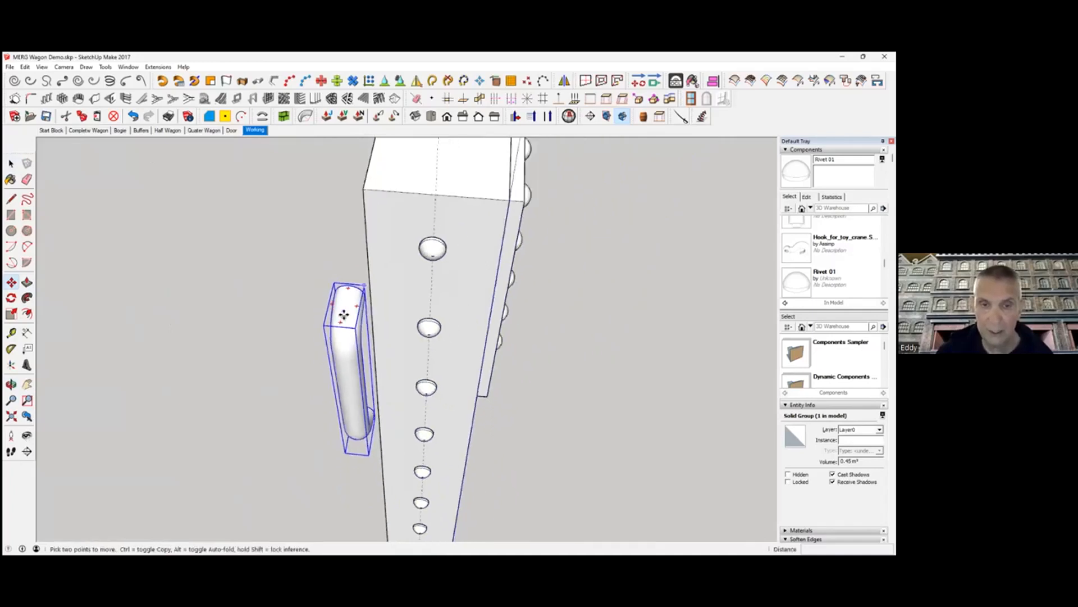
left_click(348, 287)
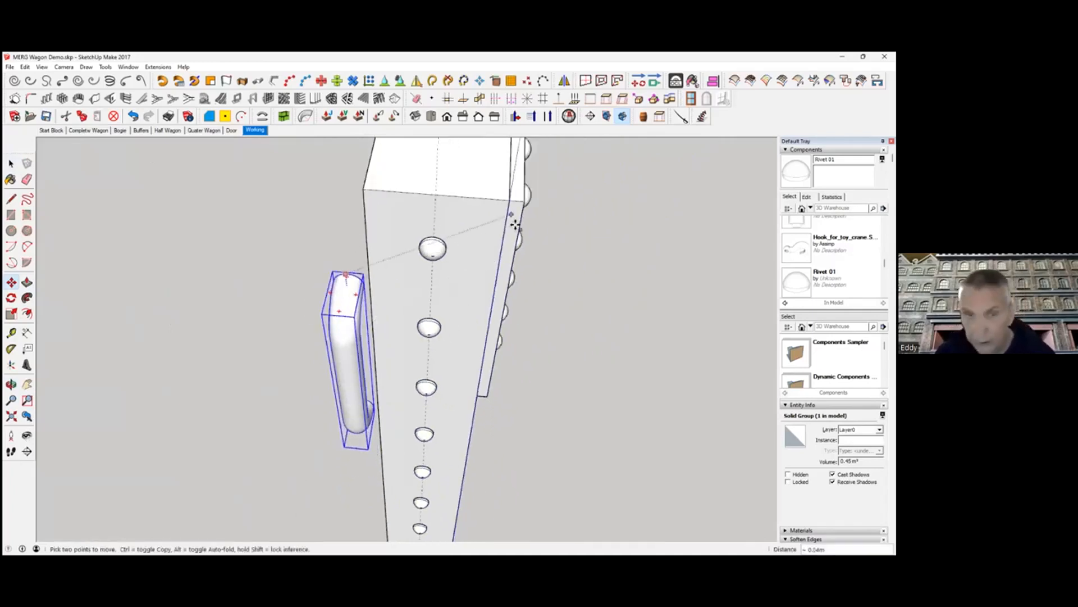
left_click(437, 195)
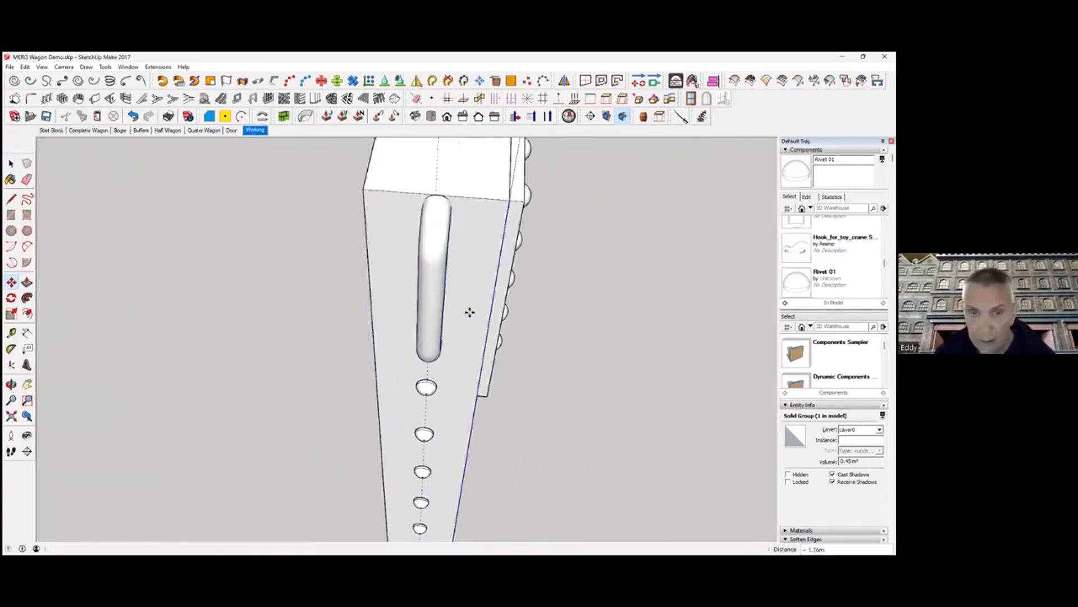
Scale the handle group uniformly about its opposite point by a factor of about 1.42
middle_click_drag(398, 262, 308, 247)
middle_click_drag(402, 317, 341, 264, "shift")
scroll(356, 289, "down", 6)
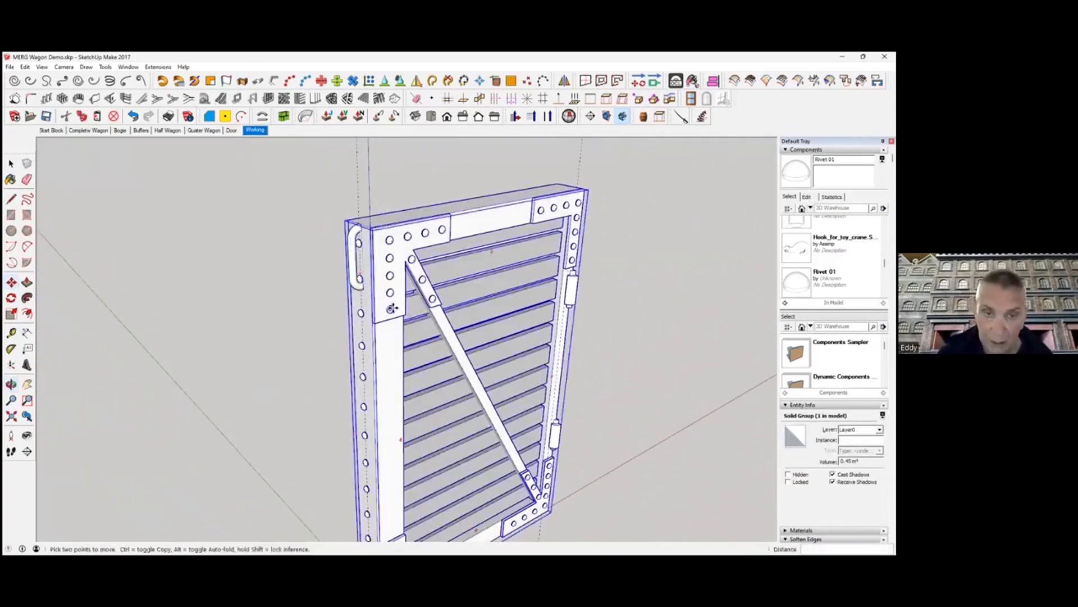
key("space")
left_click(356, 261)
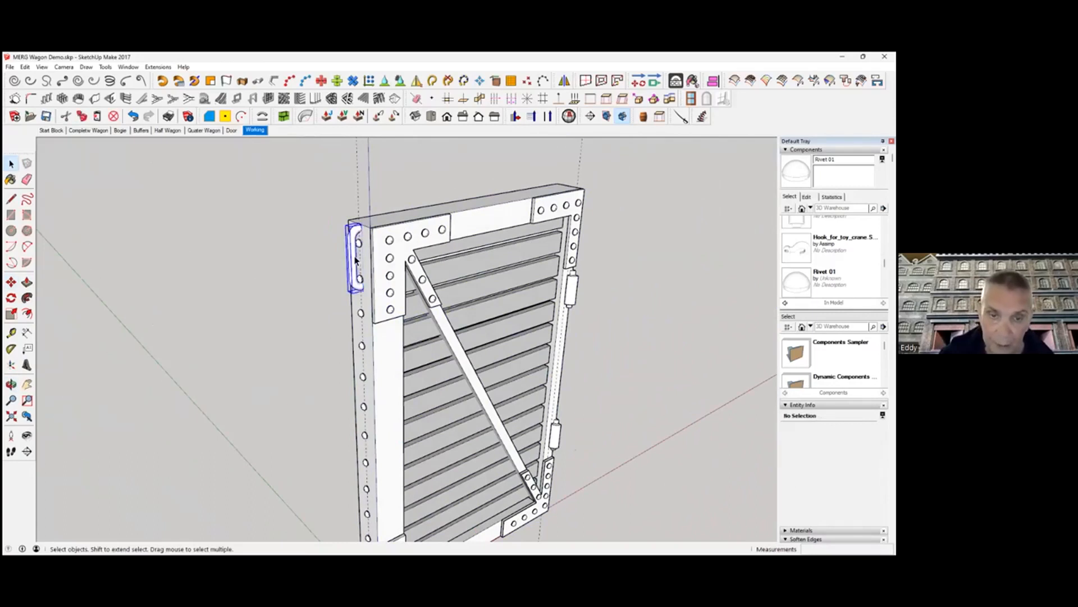
left_click(11, 315)
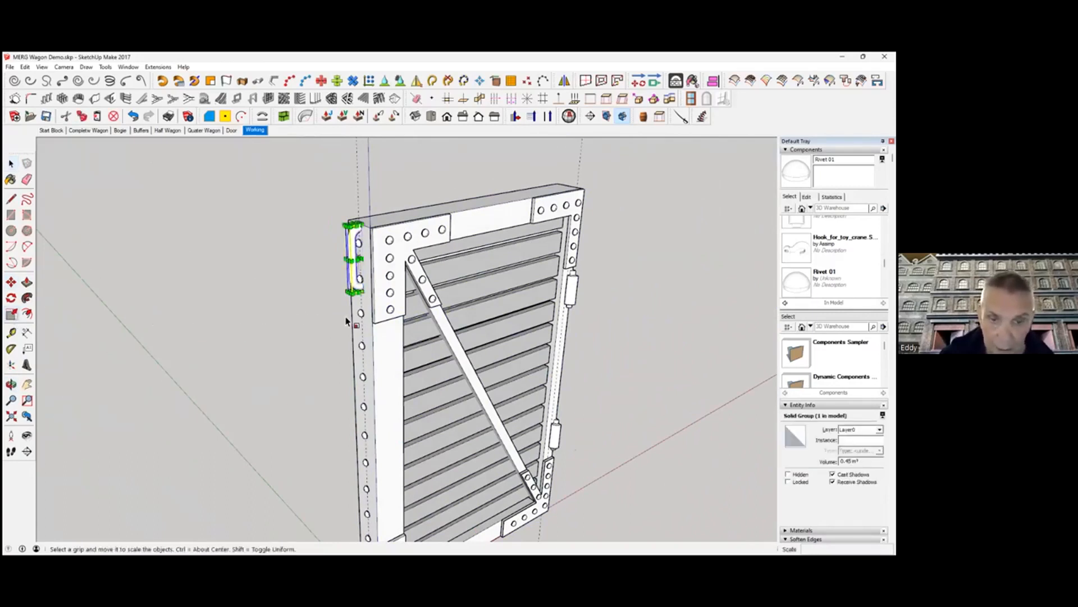
scroll(337, 317, "up", 1)
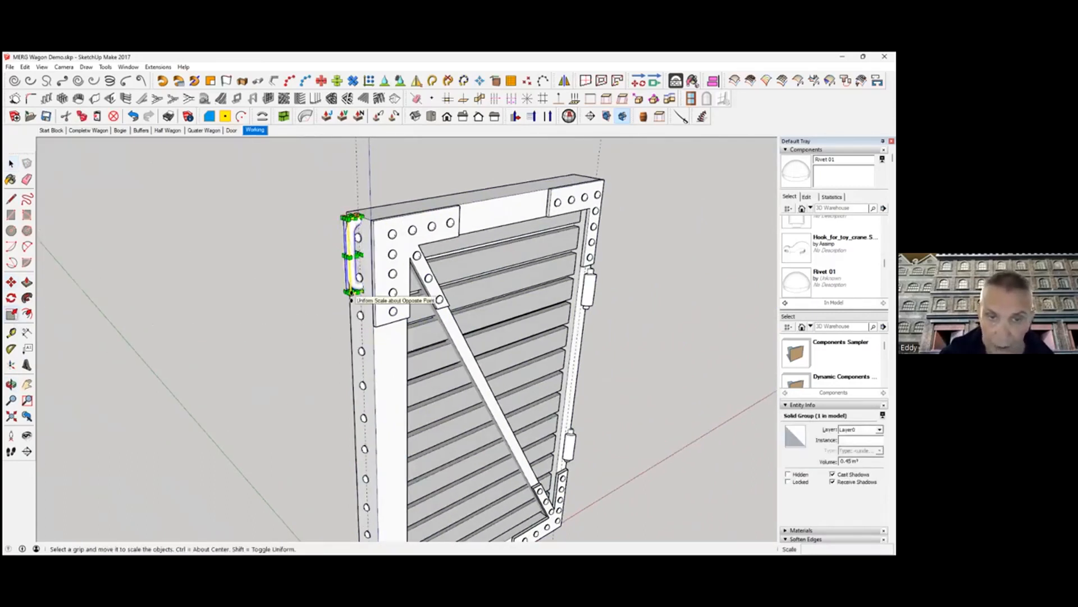
left_click_drag(351, 299, 351, 311)
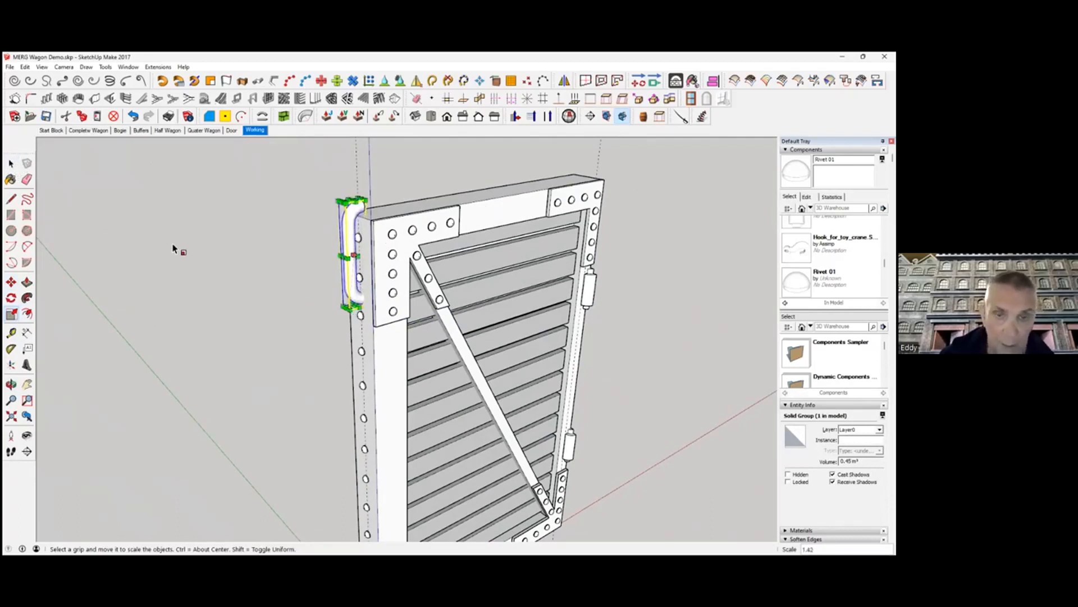
Move the enlarged handle down along the riveted door edge, away from the top corner
key("space")
left_click(243, 273)
middle_click_drag(243, 273, 324, 284)
left_click(348, 284)
key("m")
key("q")
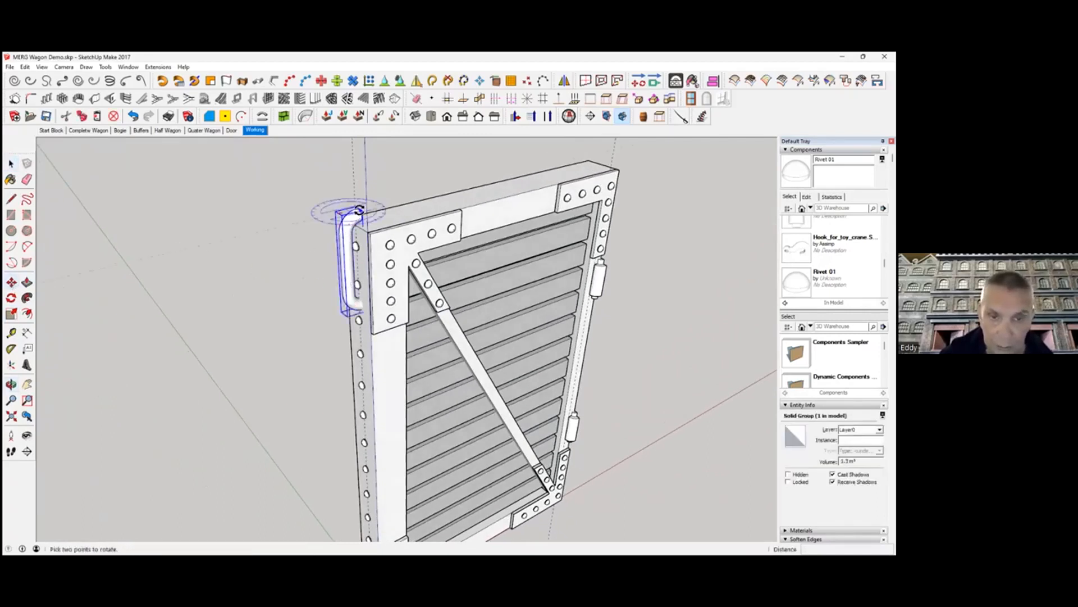
key("m")
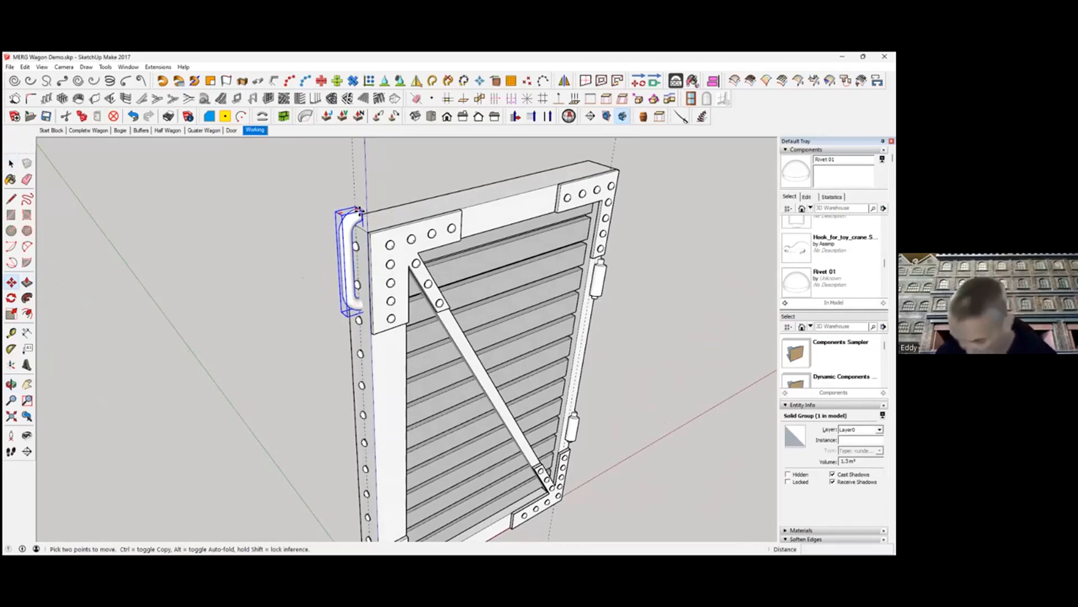
left_click(359, 258)
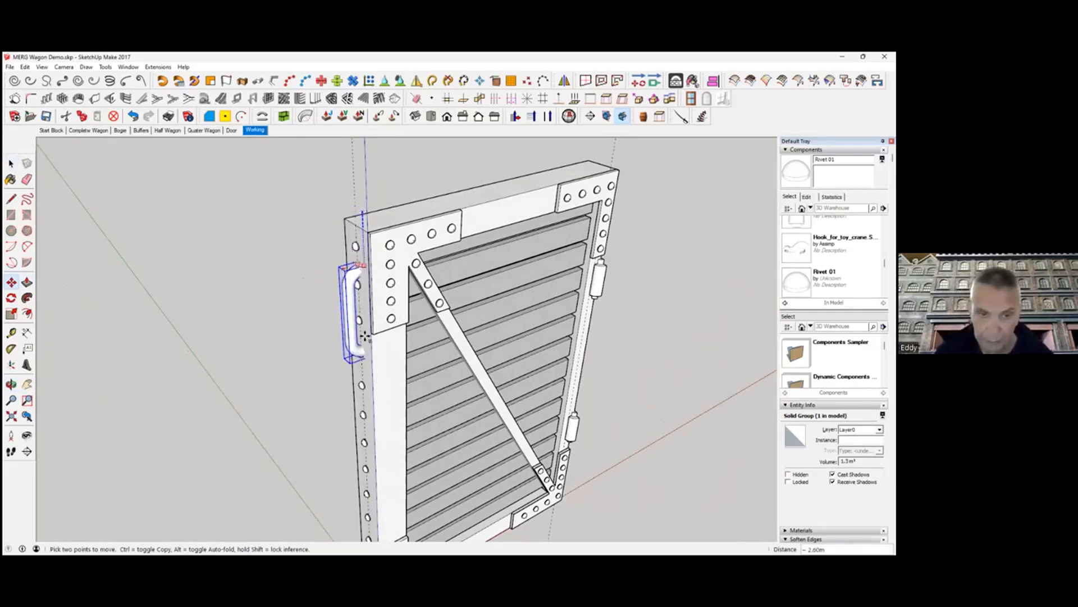
Copy the handle straight down the riveted edge to just above the lower corner plate
middle_click_drag(367, 331, 382, 194)
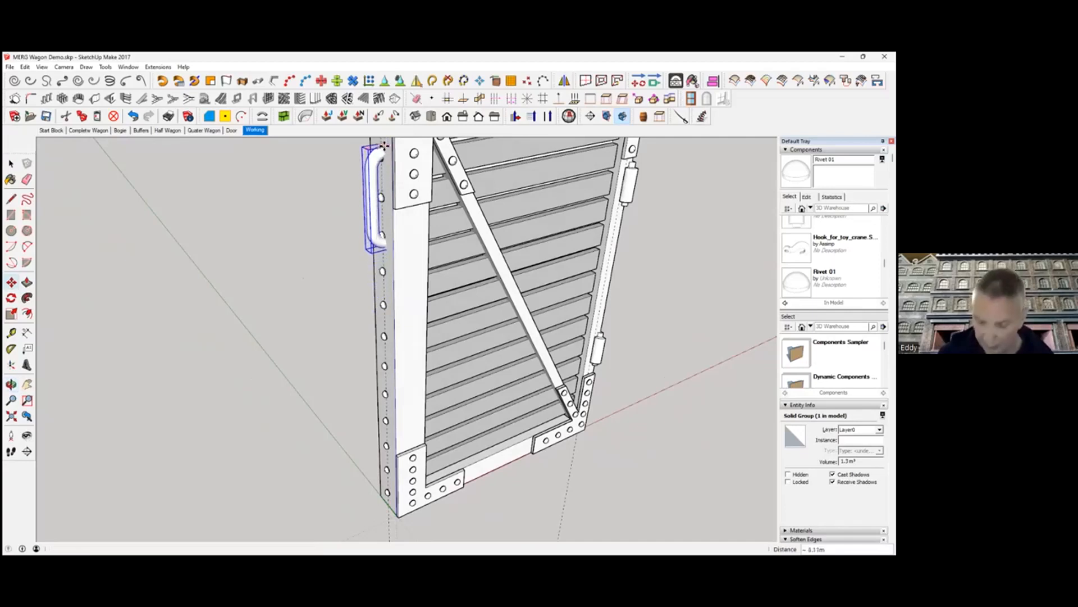
left_click(382, 188)
key("ctrl")
left_click(380, 197)
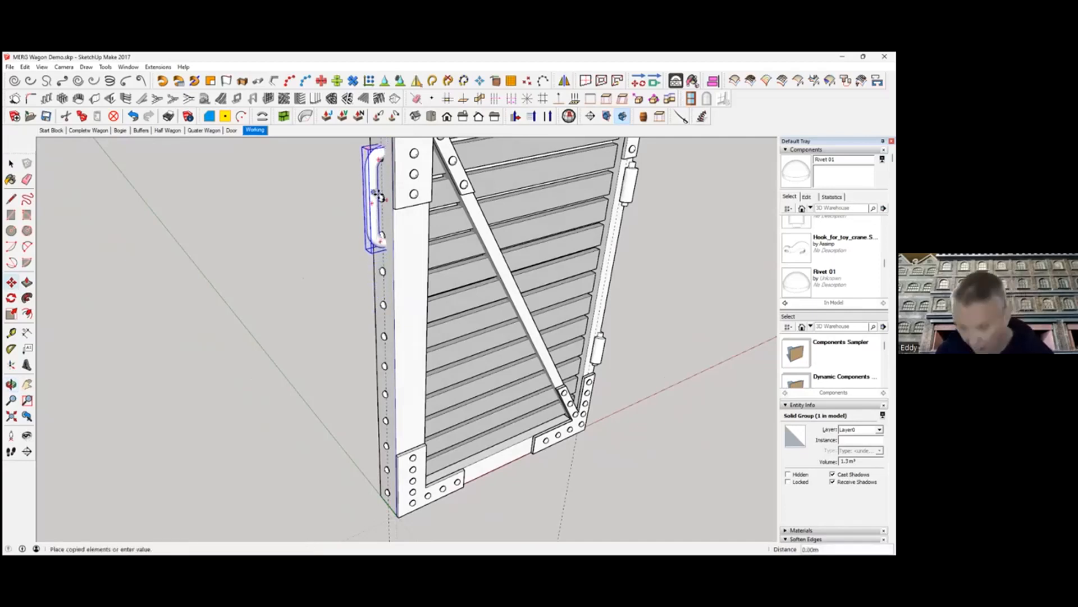
left_click(390, 397)
key("space")
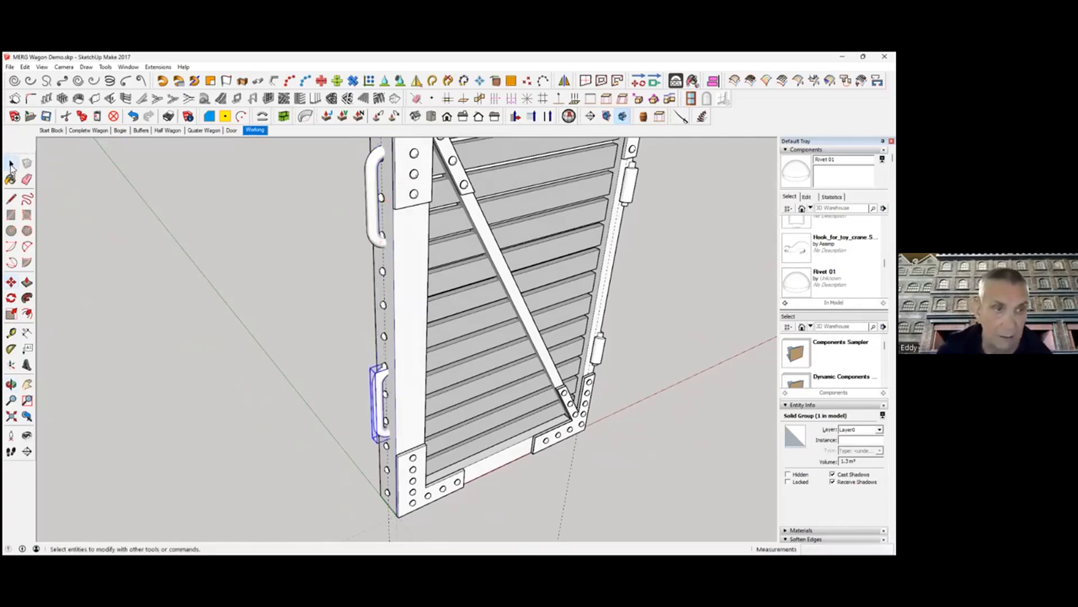
Select the upper and lower handles and combine them into one group
middle_click_drag(398, 282, 375, 307)
left_click(576, 395)
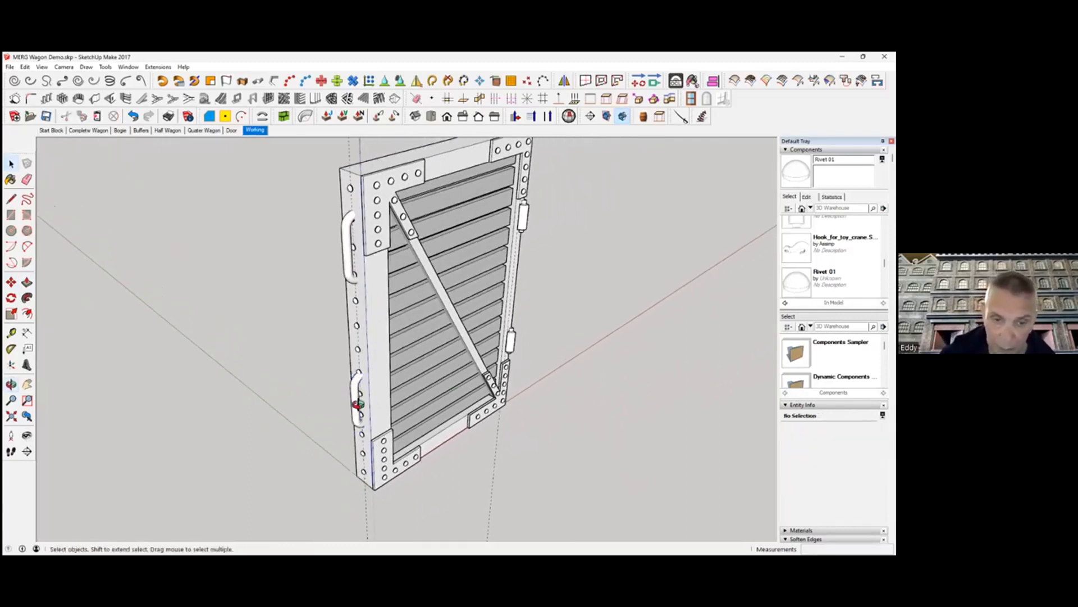
left_click(358, 404)
left_click(350, 272, "shift")
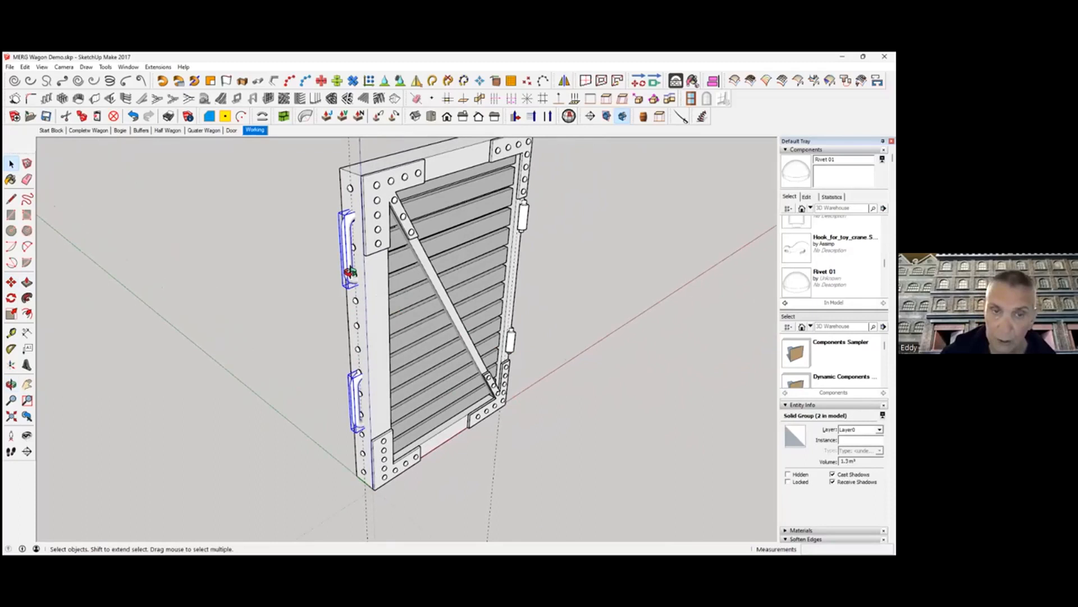
right_click(352, 274)
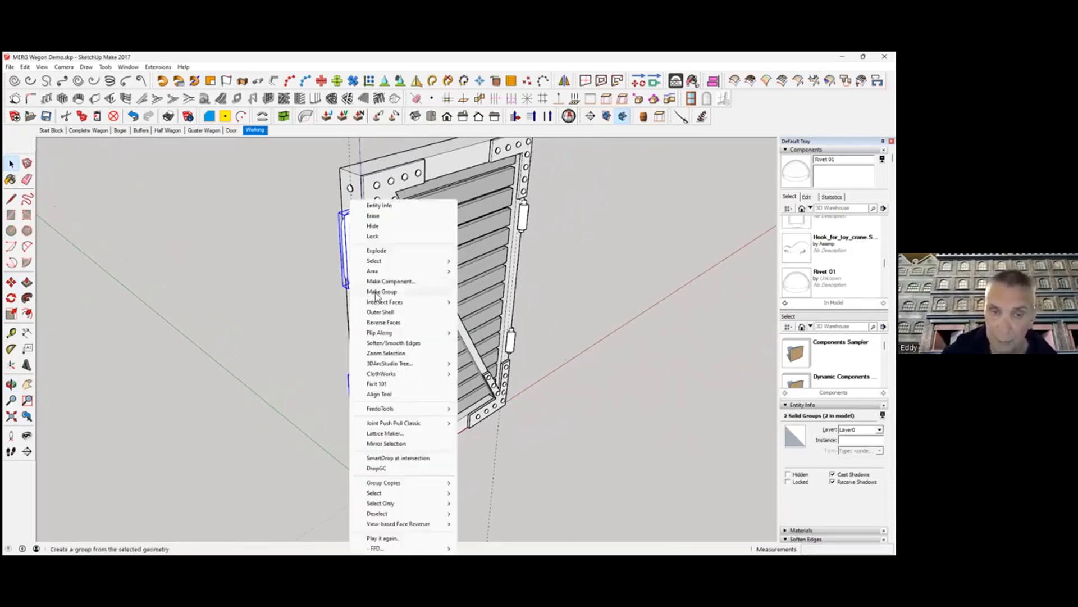
left_click(336, 260)
Cut the grouped handles and paste them in place inside the opened door group
left_click(66, 116)
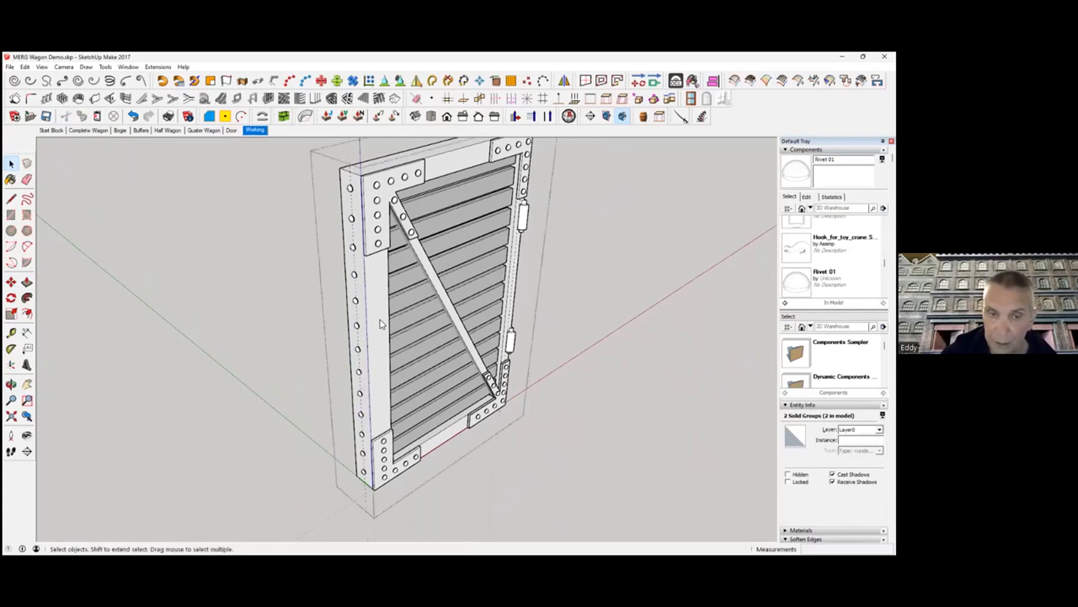
left_click(223, 150)
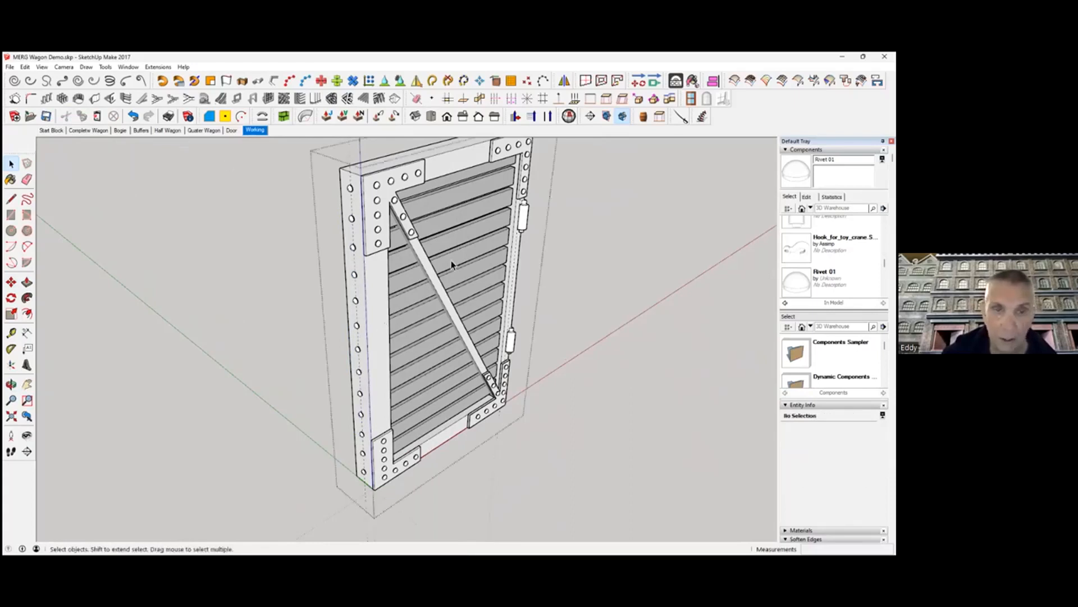
left_click(42, 67)
left_click(26, 66)
left_click(25, 66)
left_click(56, 134)
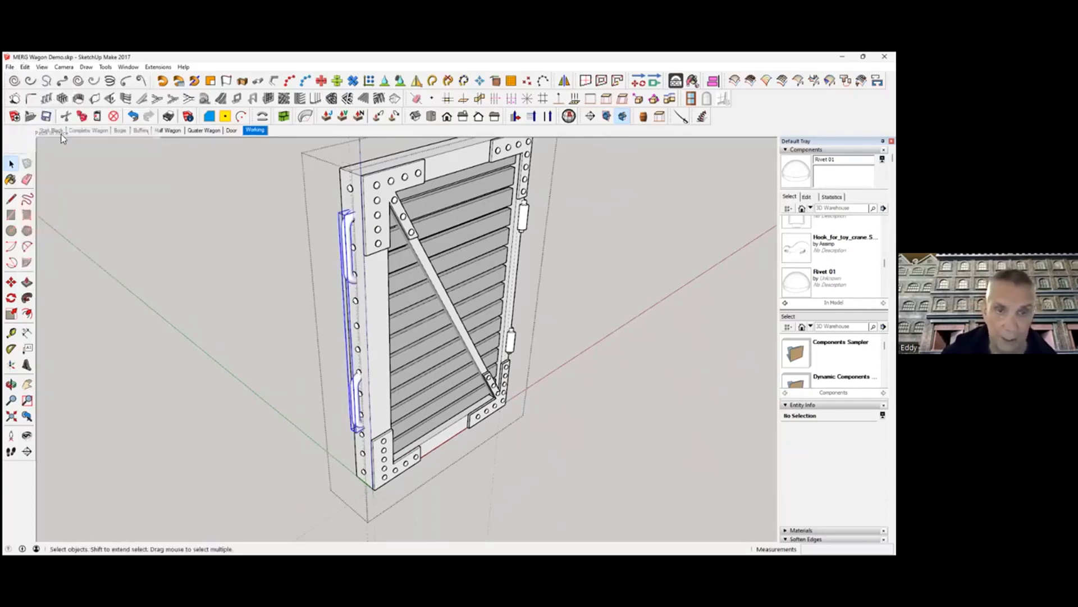